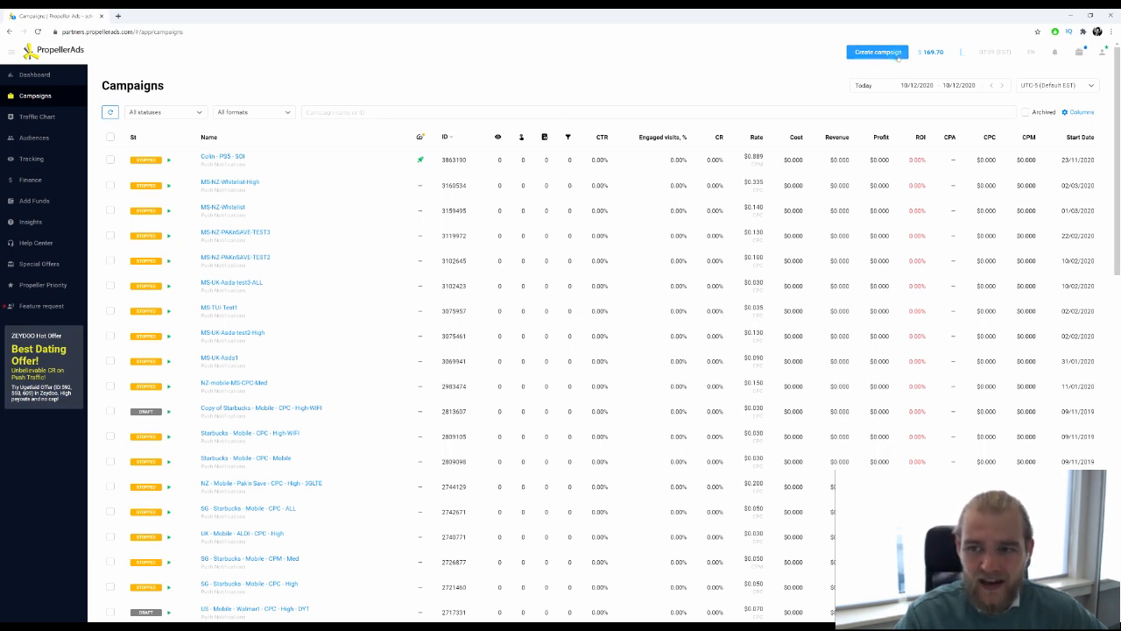
Step: Start creating a new campaign and open its name for entry
click(895, 55)
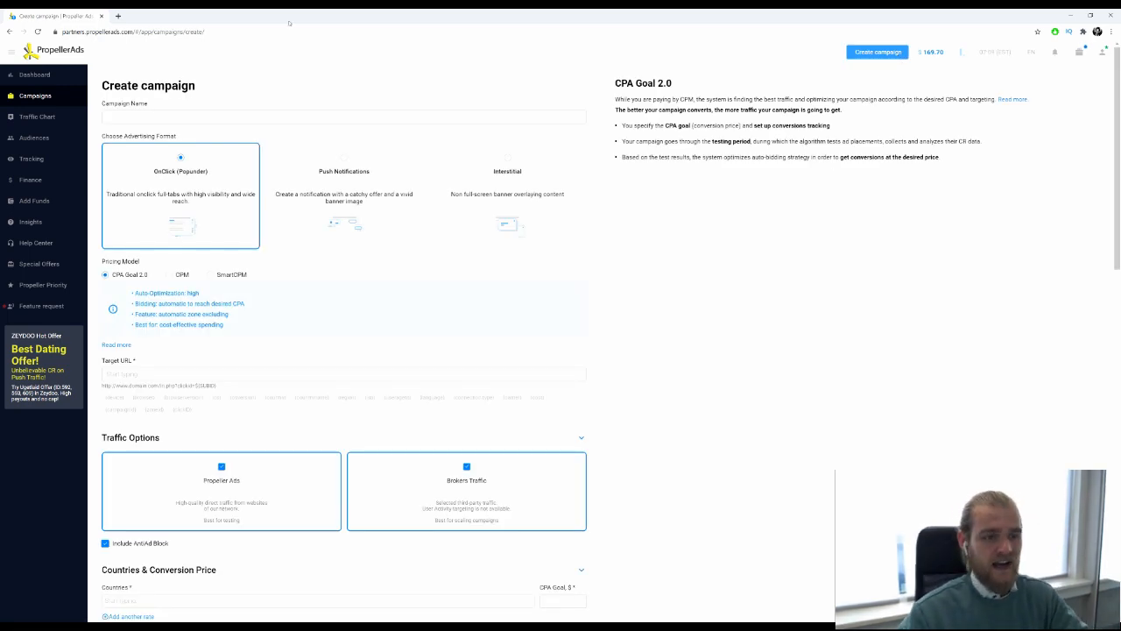
click(298, 117)
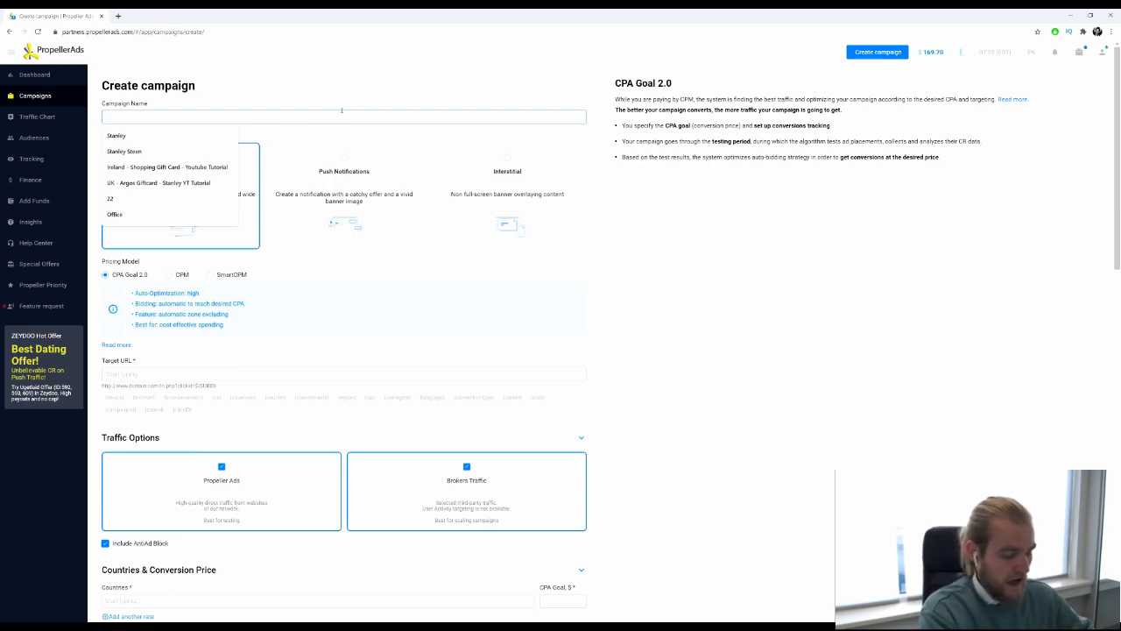
text(Any Uniq)
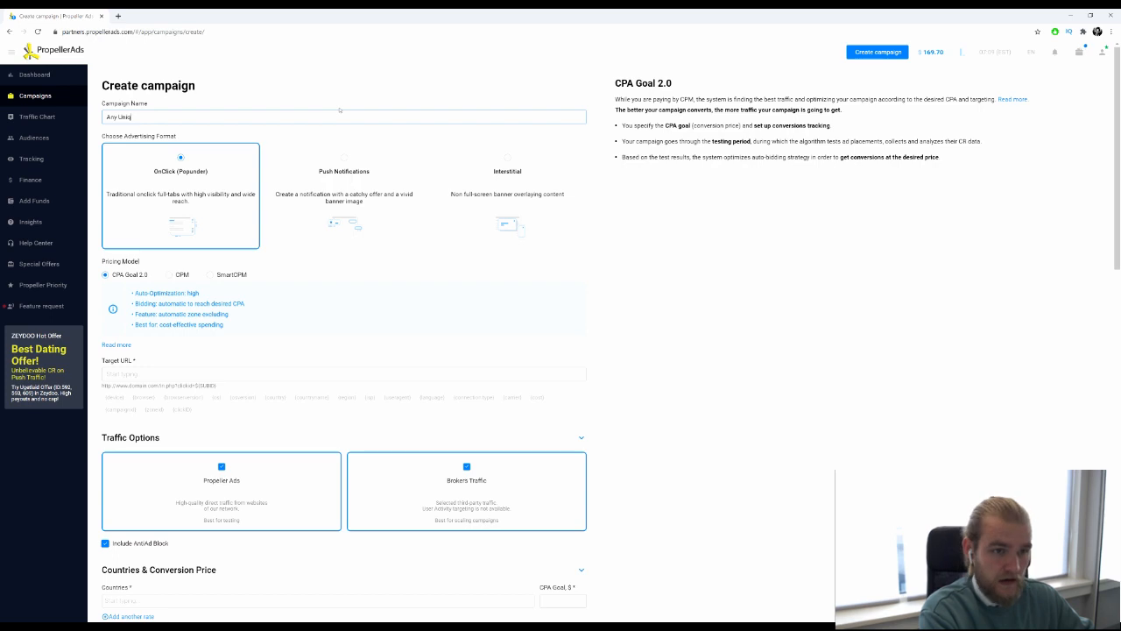
text(ue Name Will DO)
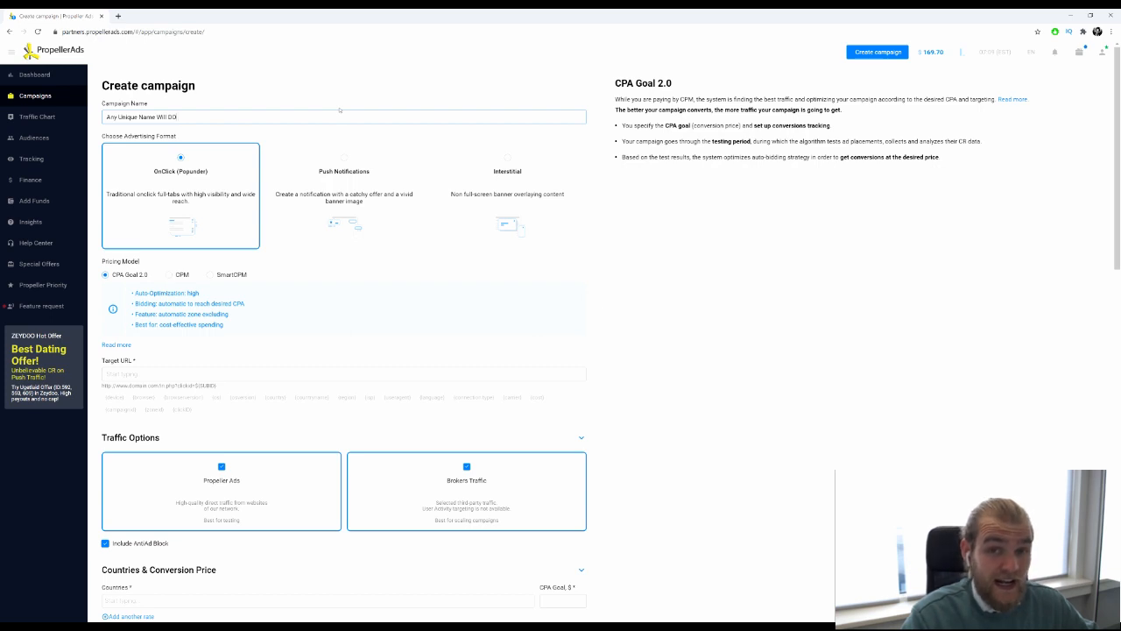
key(ctrl+a)
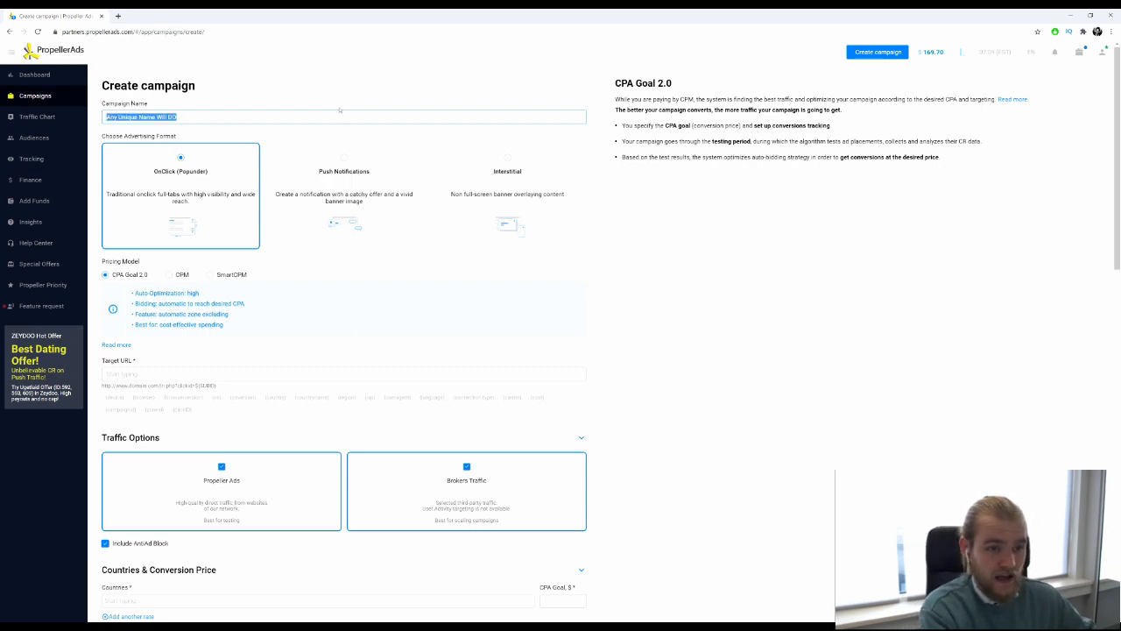
key(BackSpace)
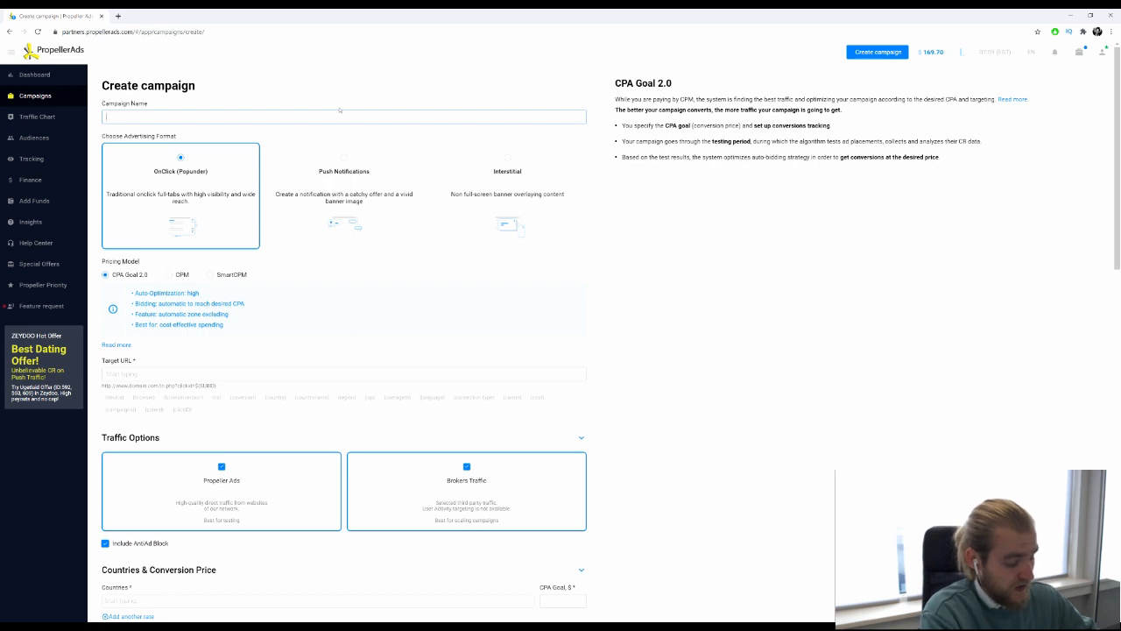
text(USA)
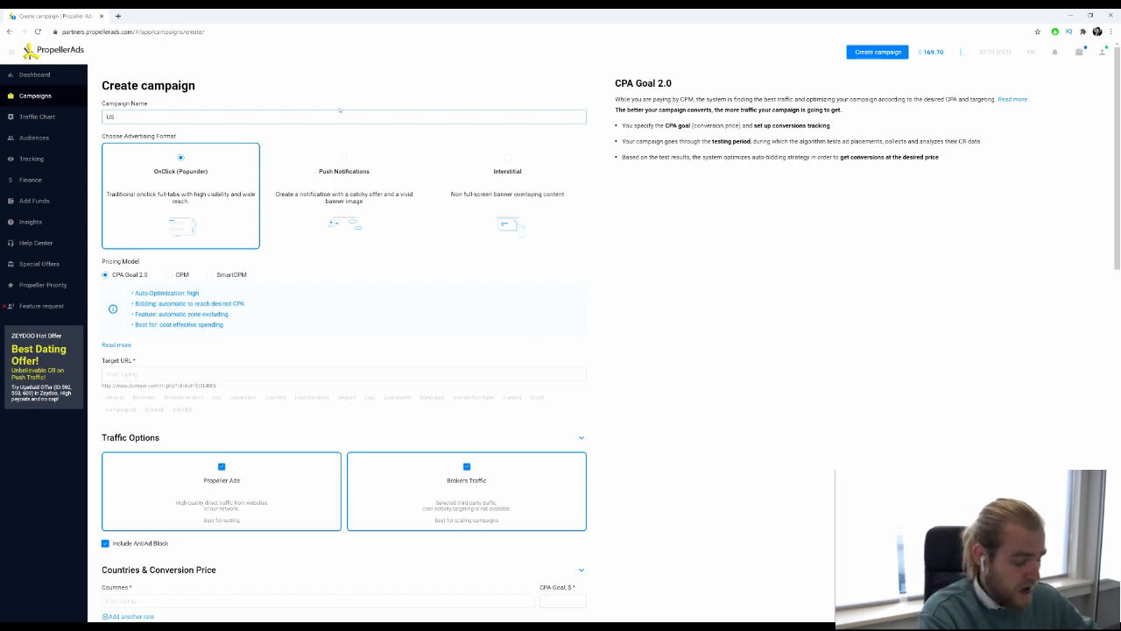
key(BackSpace)
key(BackSpace)
text(DE)
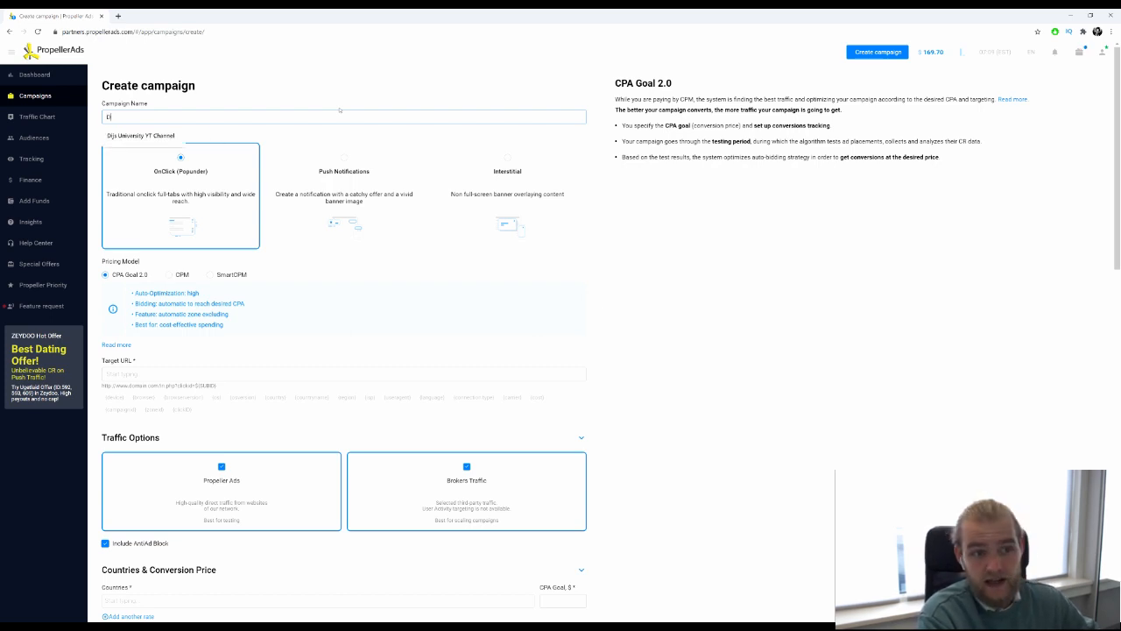
key(BackSpace)
key(BackSpace)
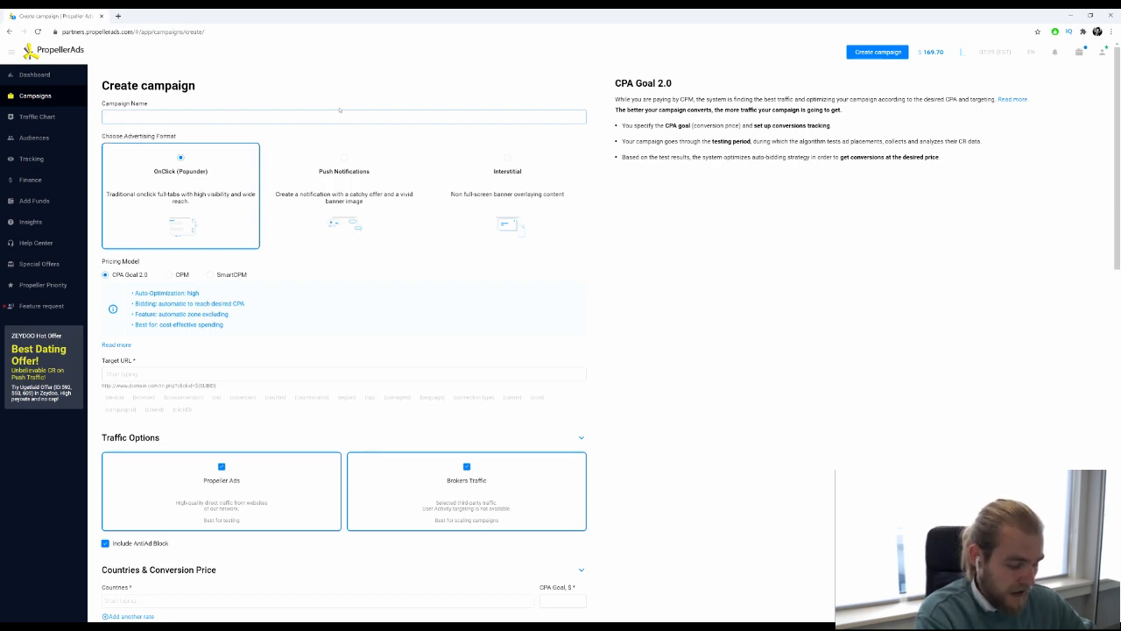
text(ES)
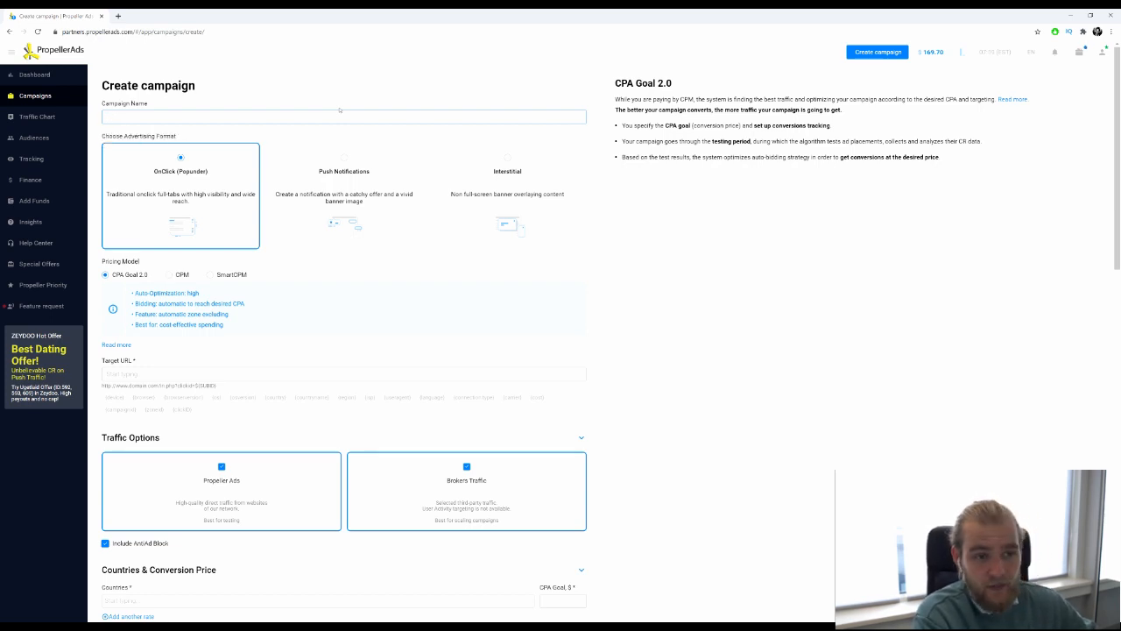
text(MX)
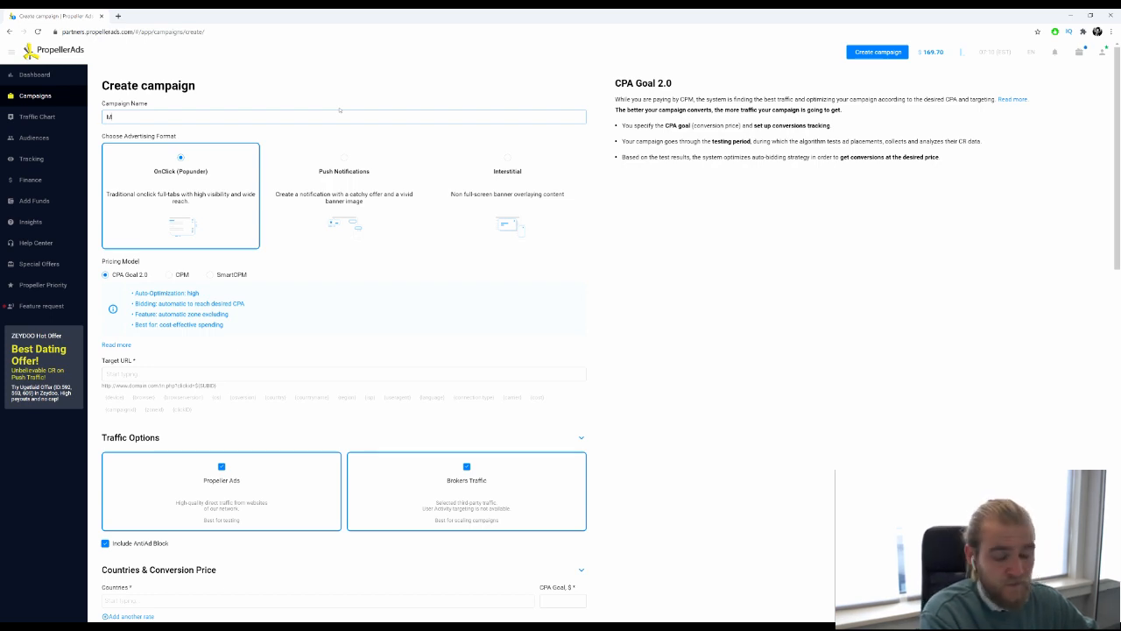
key(BackSpace)
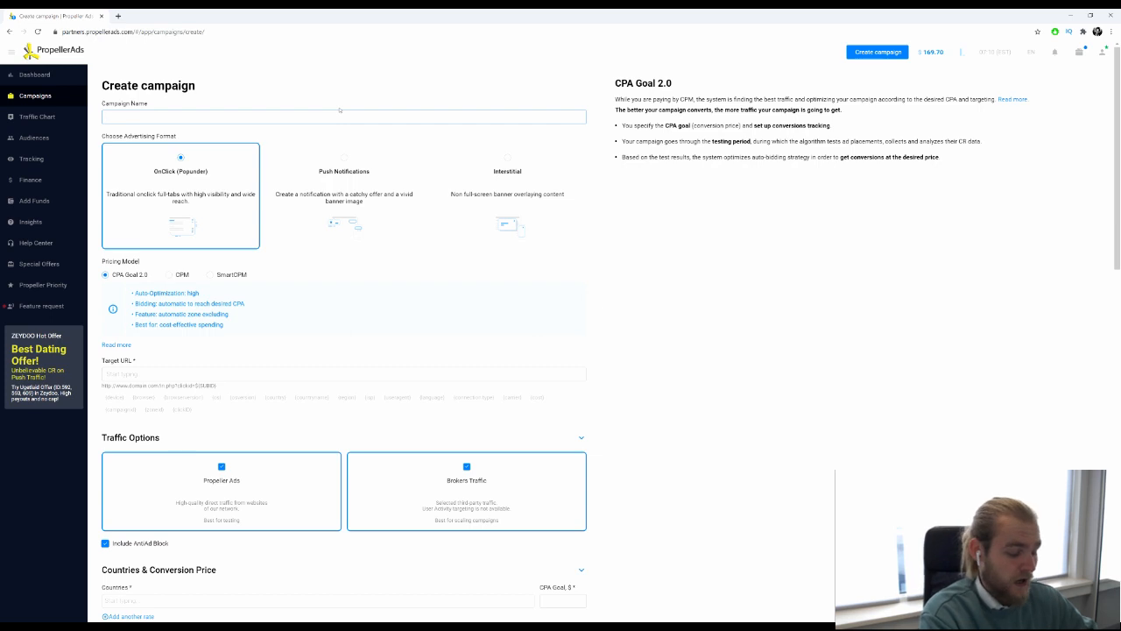
Step: Name the campaign "USA -Weight Loss Offer Name"
text(USA)
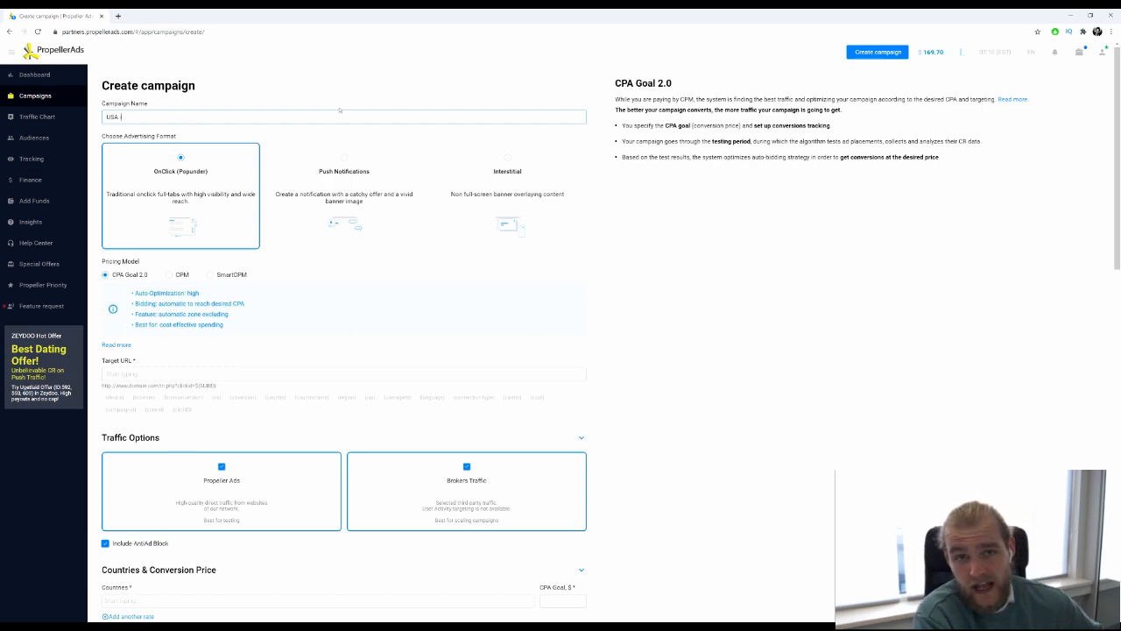
text(-We)
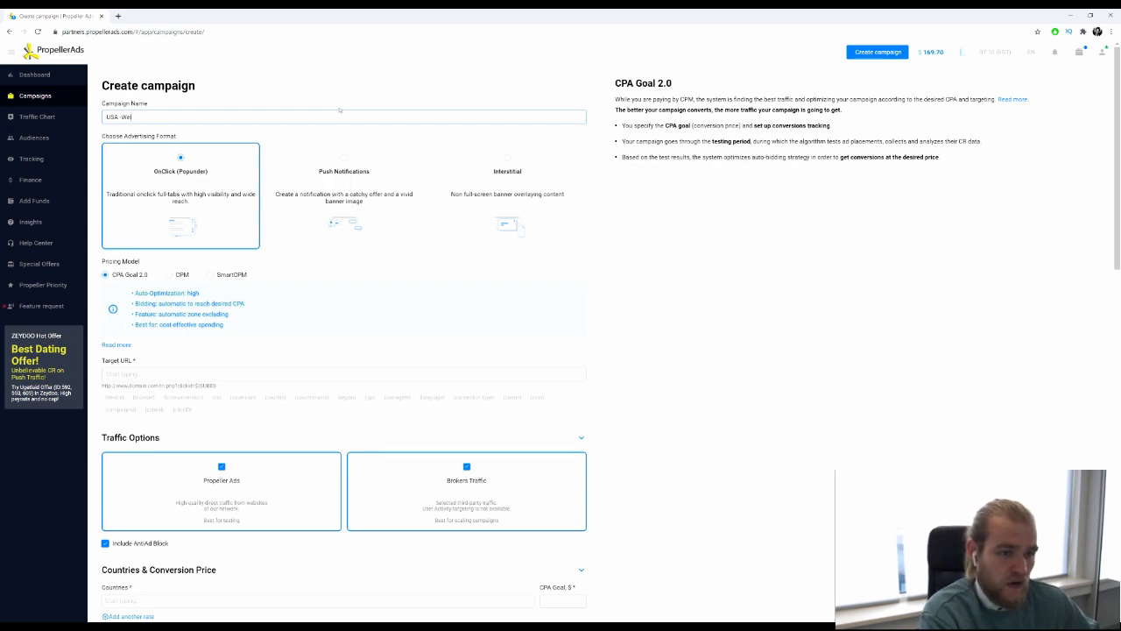
text(ight Lo)
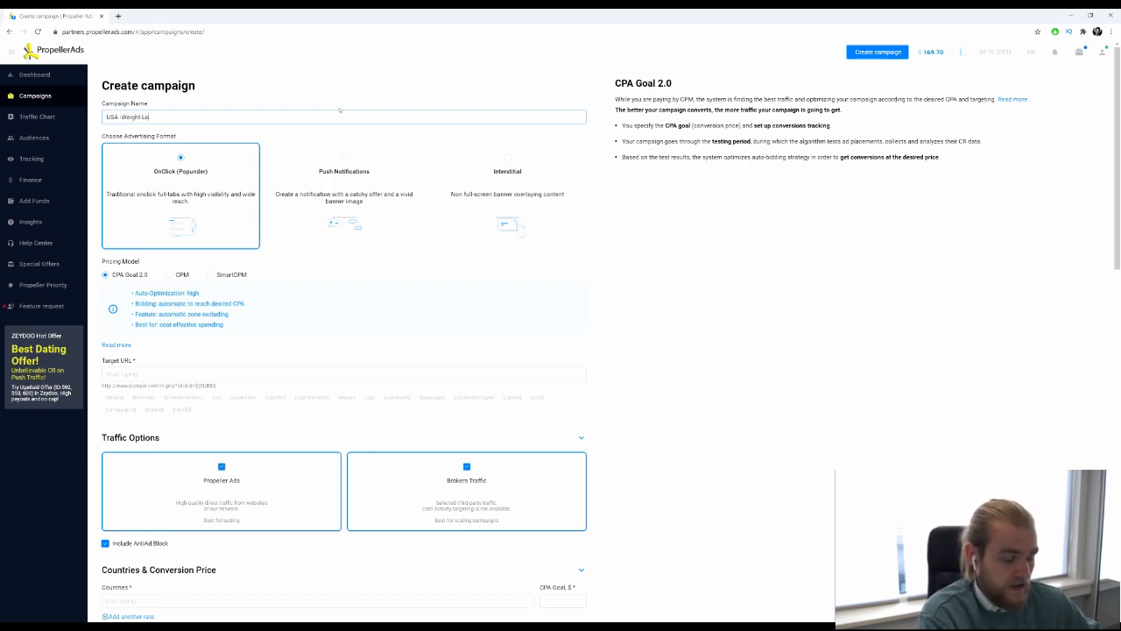
text(ss Offer Name)
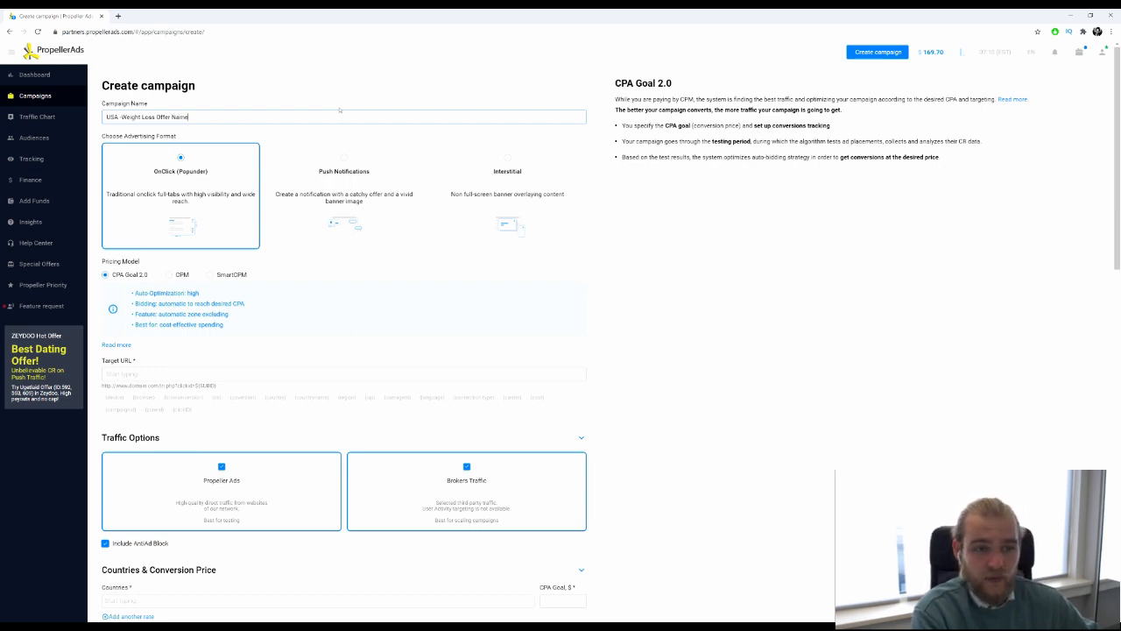
Step: Replace the offer placeholder in the campaign name so that it reads "USA - Keo Diet"
key(shift+Left)
key(shift+Left)
key(shift+Left)
key(shift+Left)
key(shift+Left)
key(shift+Left)
key(shift+Left)
key(shift+Left)
key(shift+Left)
key(shift+Left)
key(shift+Left)
key(shift+Left)
key(shift+Left)
key(shift+Left)
key(shift+Left)
key(shift+Left)
key(shift+Left)
key(shift+Left)
key(shift+Left)
key(shift+Left)
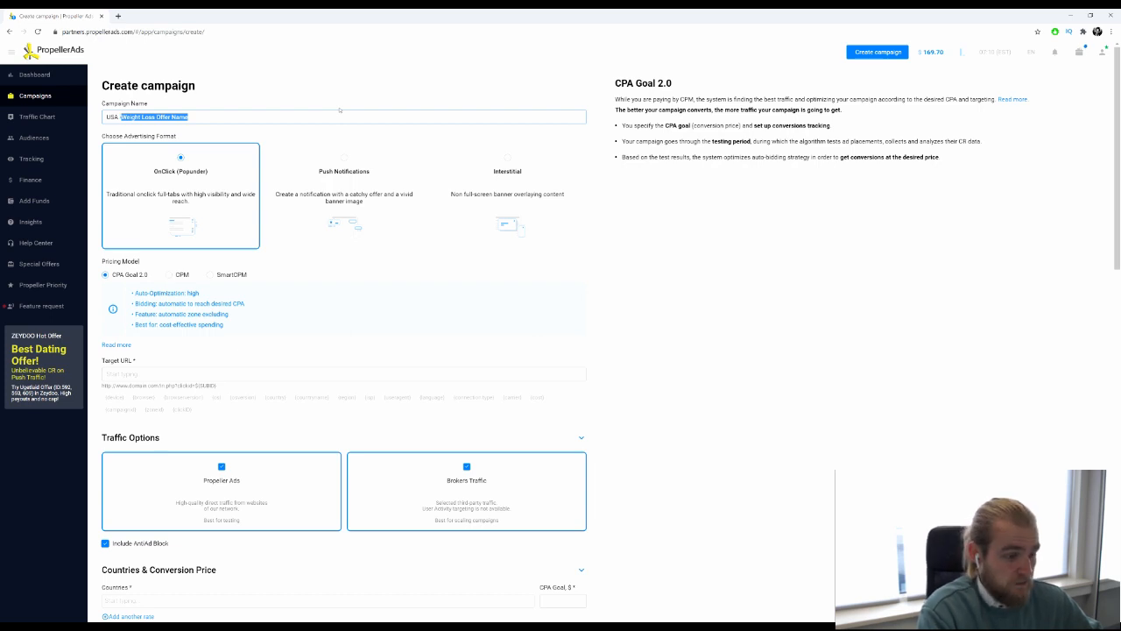
text(- )
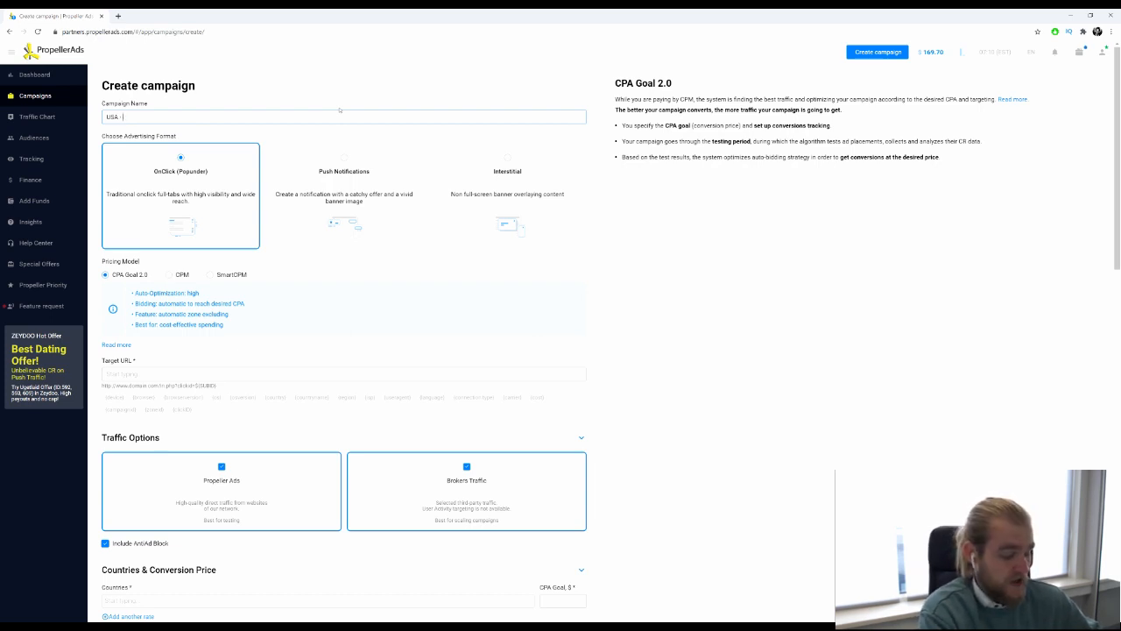
text(Keto)
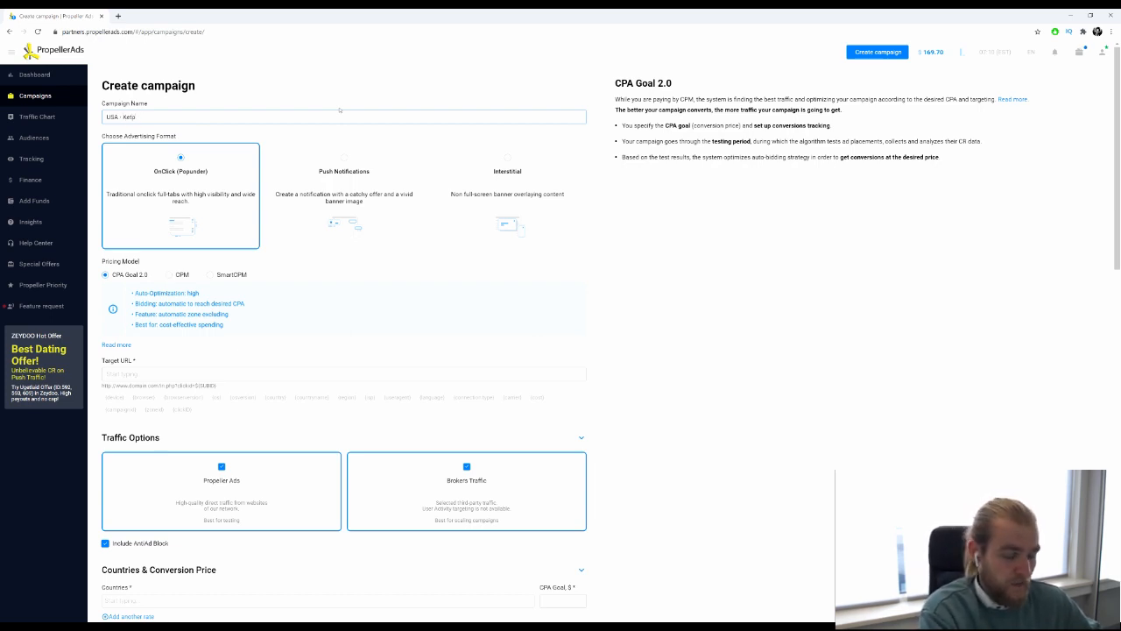
text( Diet)
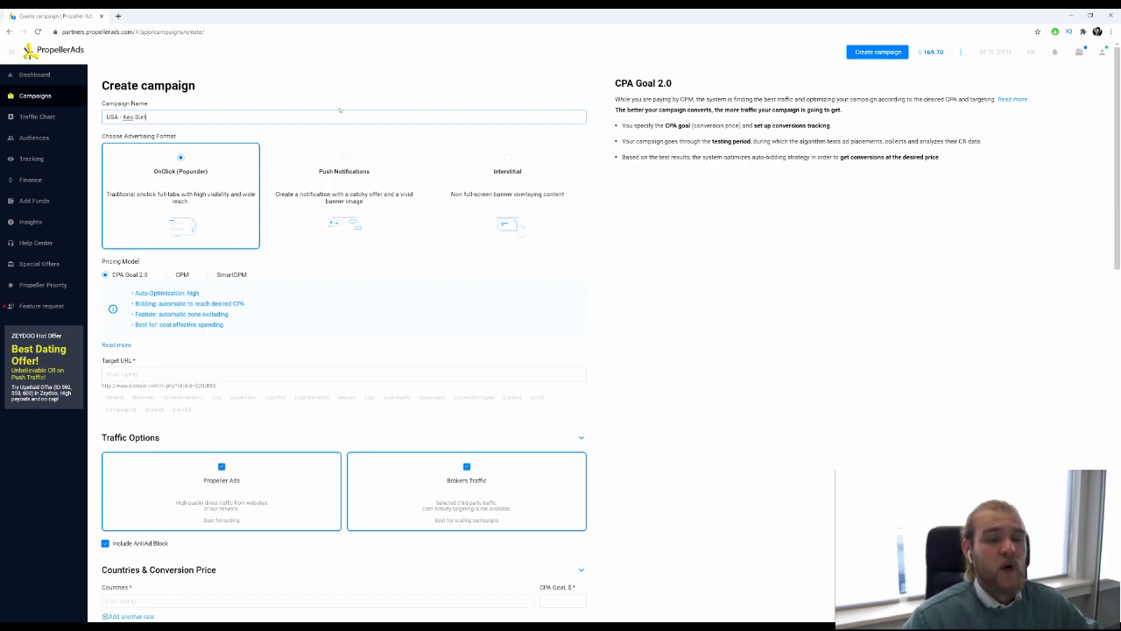
Step: Append a dash and the campaign creator's first name to the campaign name
drag(167, 121, 54, 118)
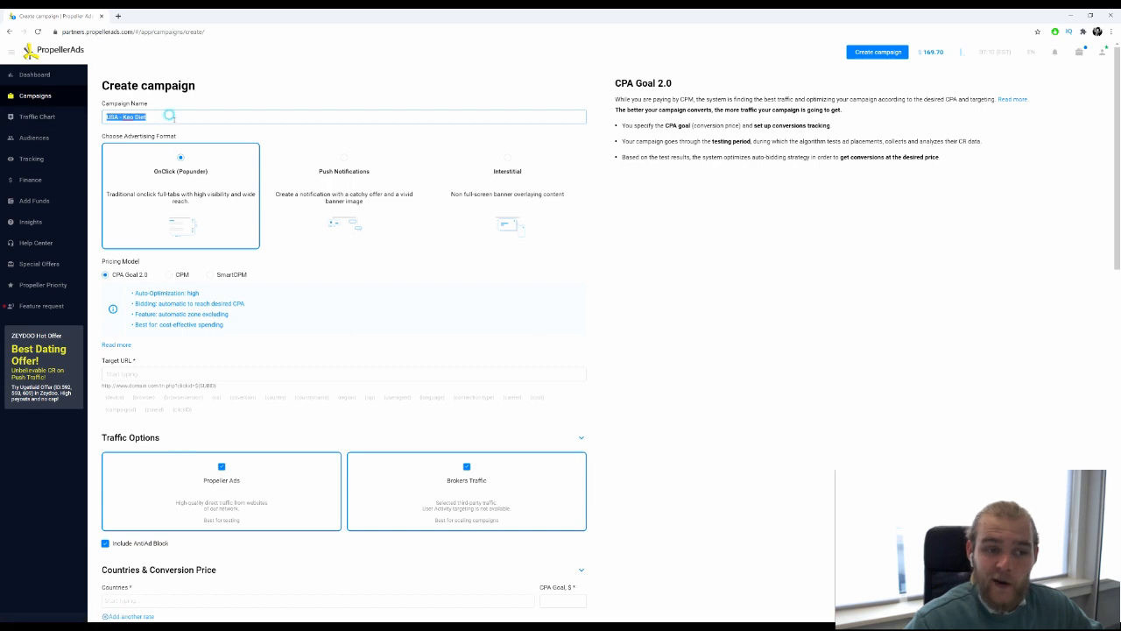
click(174, 117)
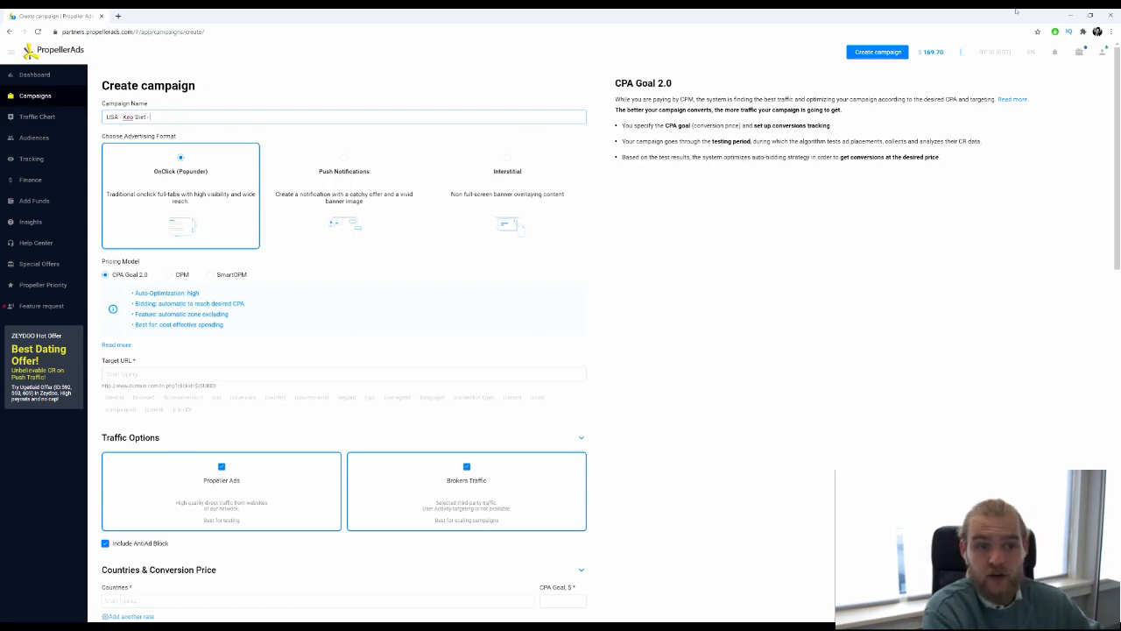
text(S)
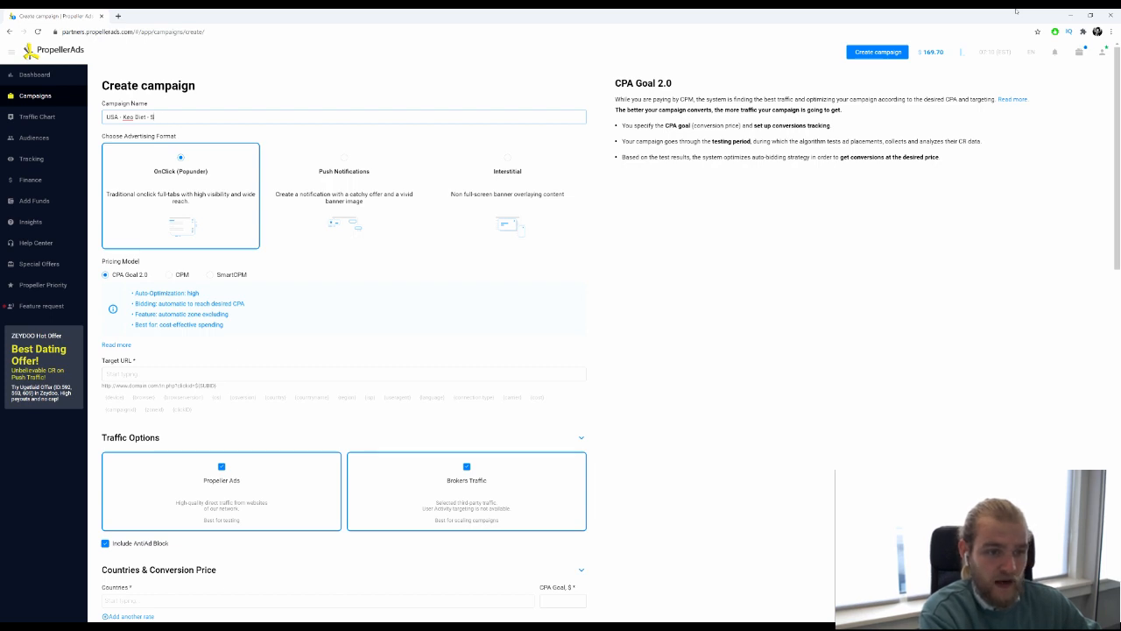
text(Tanley)
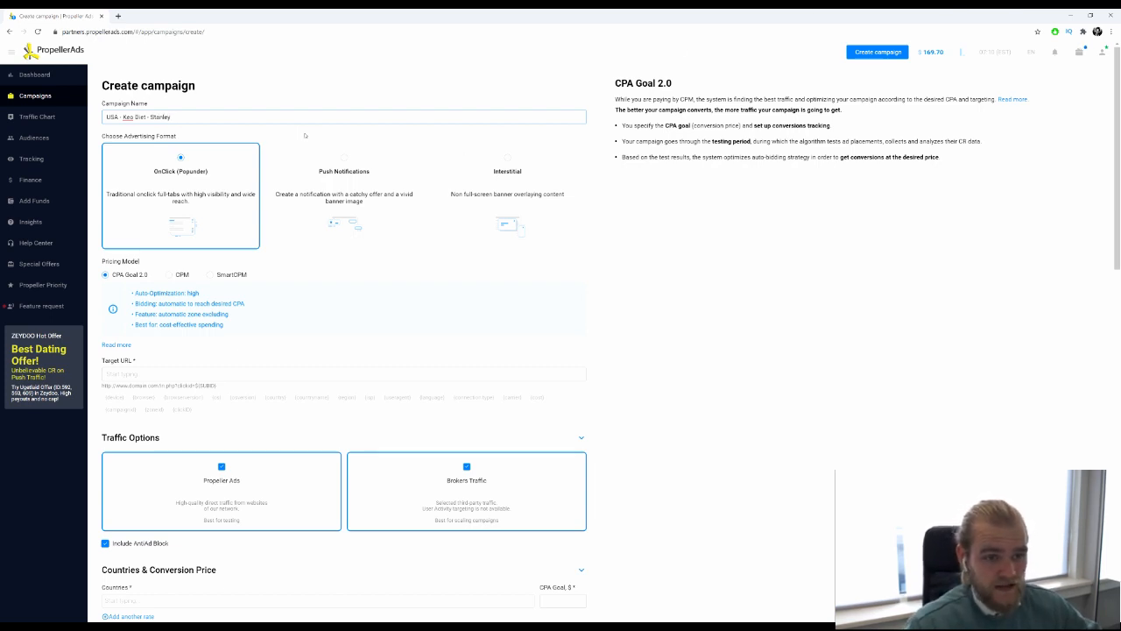
click(304, 134)
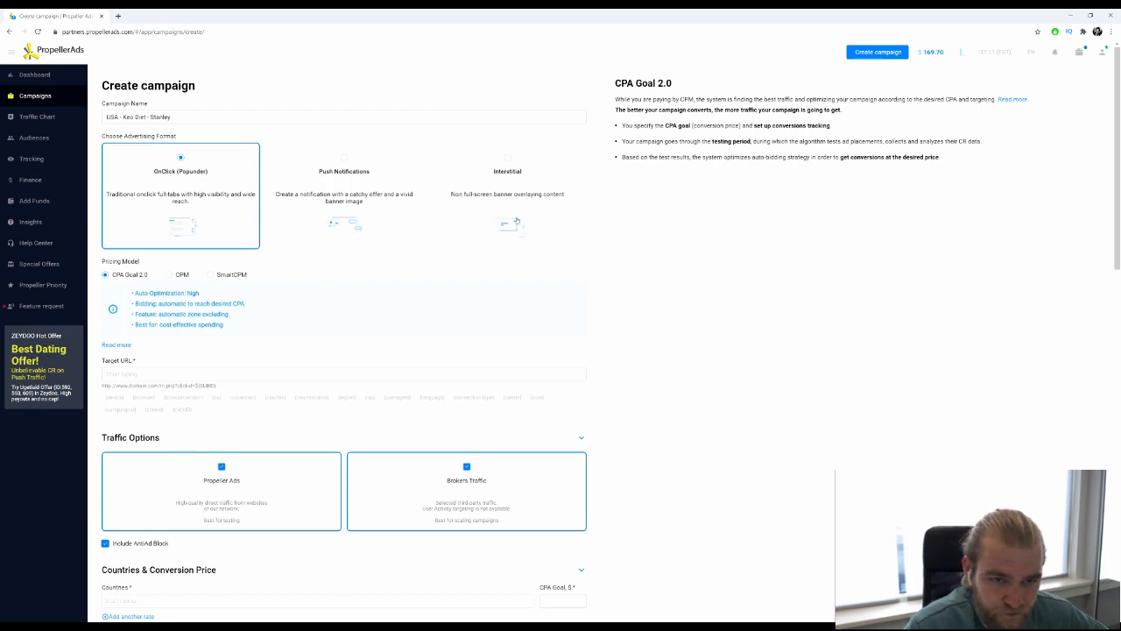
Step: Choose Push Notifications as the advertising format and exclude In-page push from the notification types
click(371, 153)
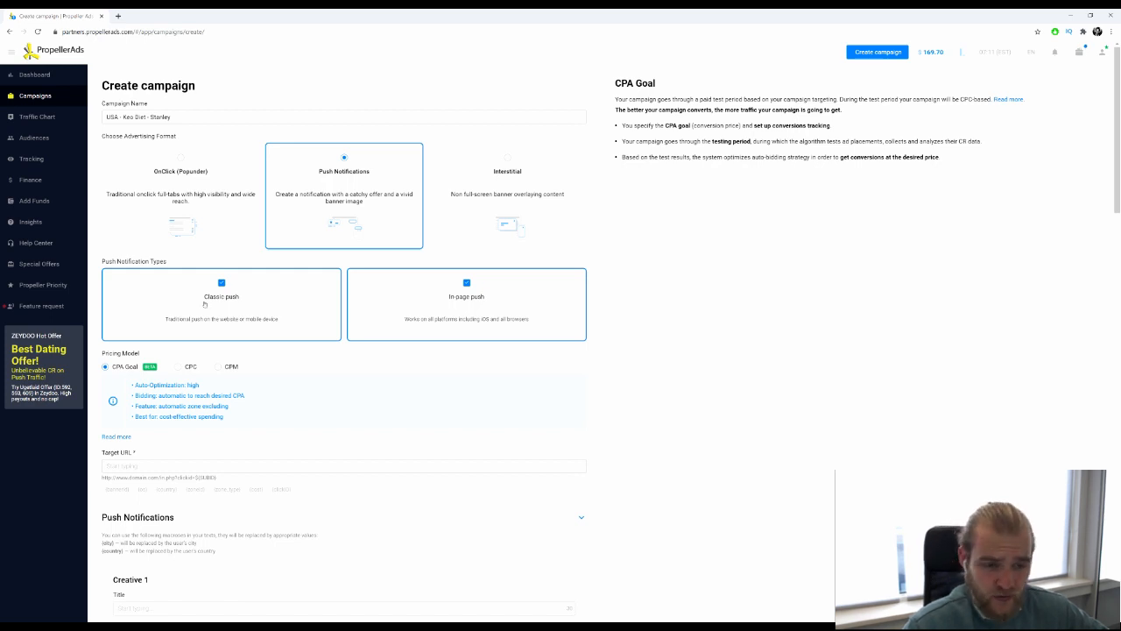
click(467, 282)
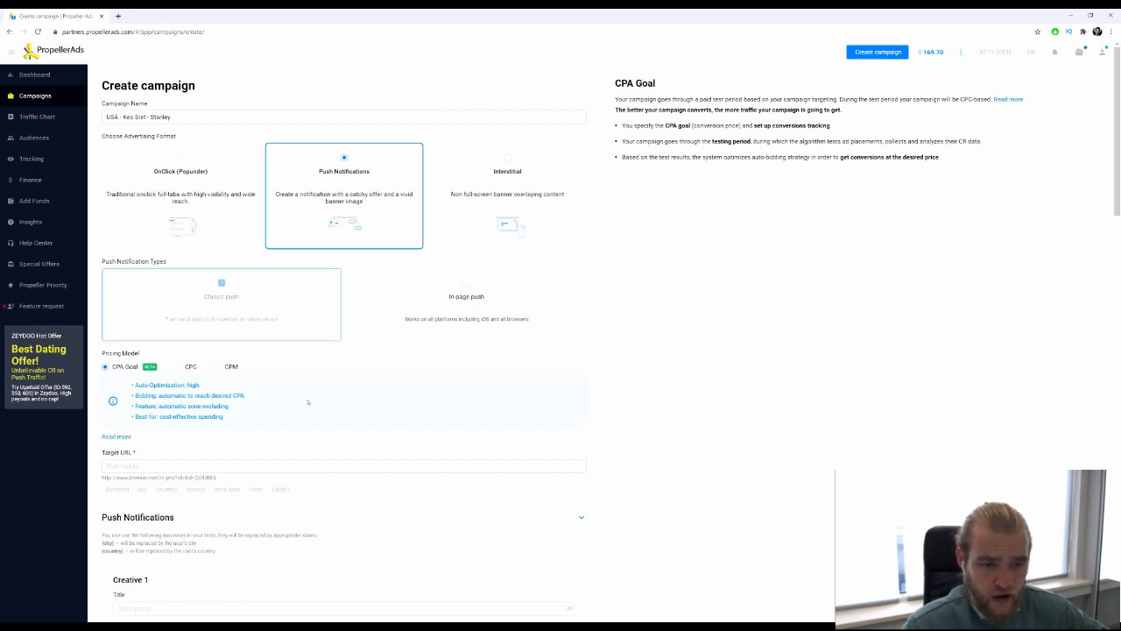
Step: Set the push campaign's pricing model to CPM
scroll(308, 401, down, 2)
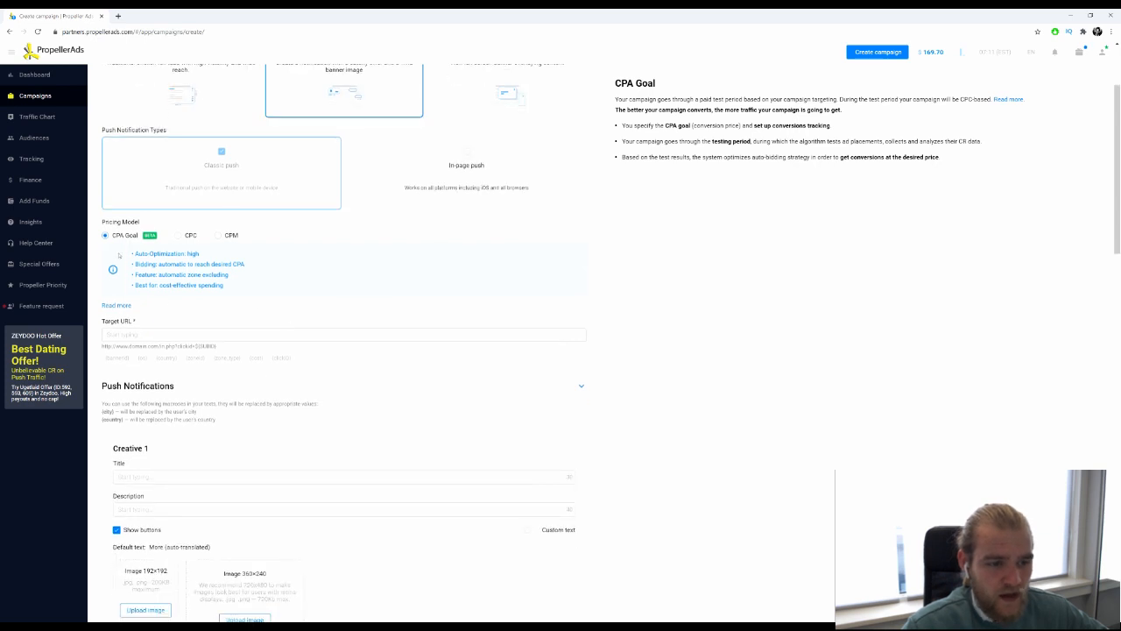
scroll(119, 255, down, 1)
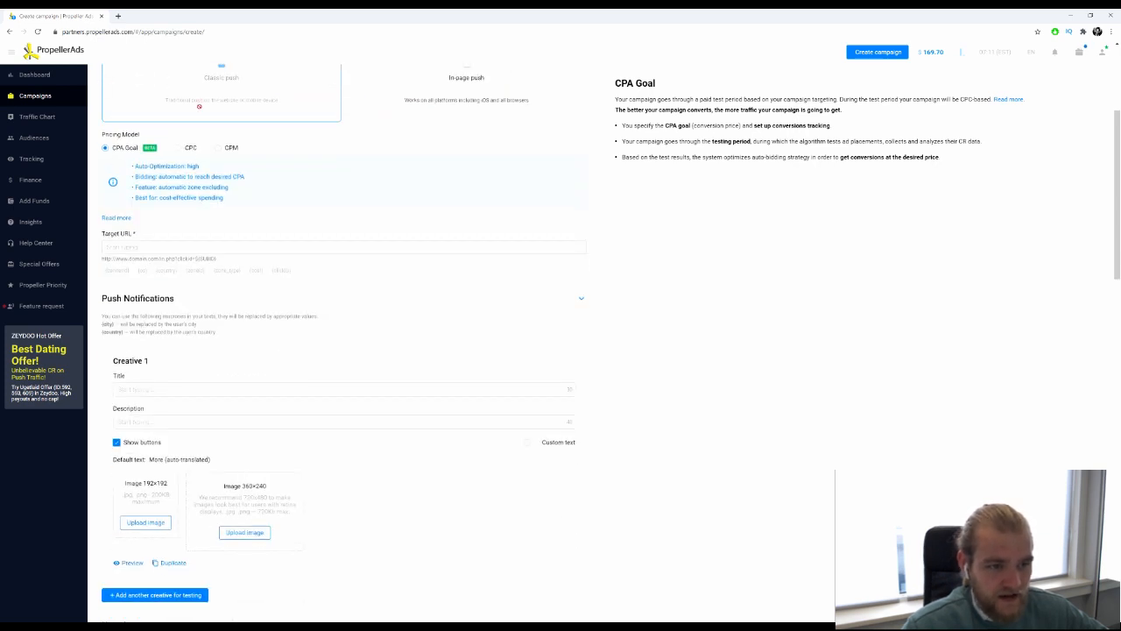
scroll(171, 151, down, 1)
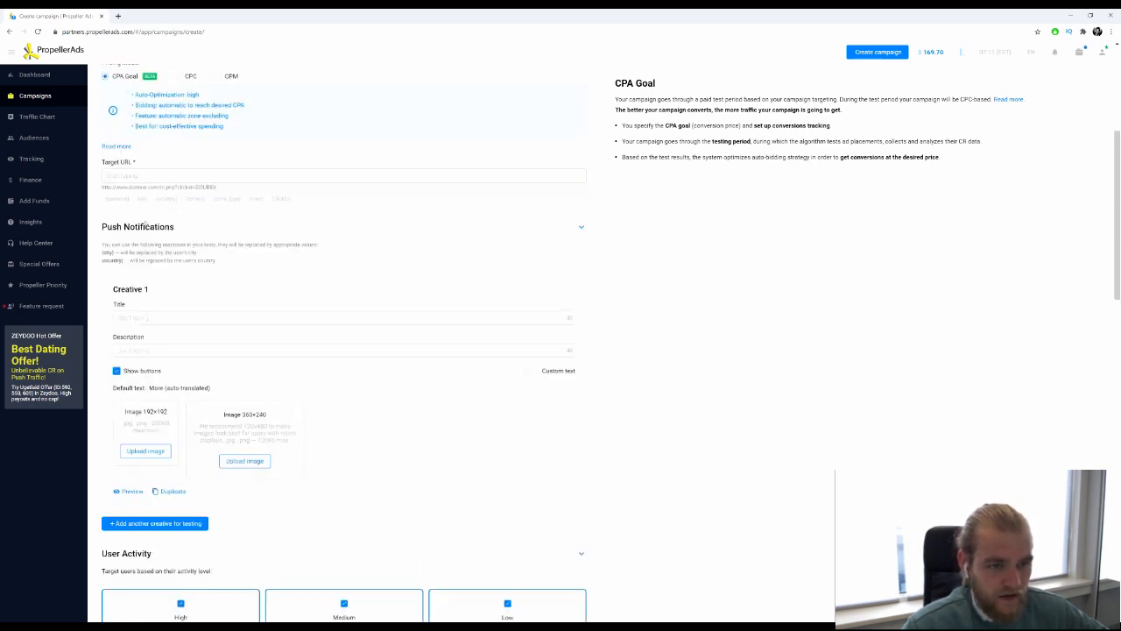
scroll(227, 227, up, 3)
scroll(274, 305, down, 2)
scroll(274, 305, down, 2)
scroll(190, 194, up, 3)
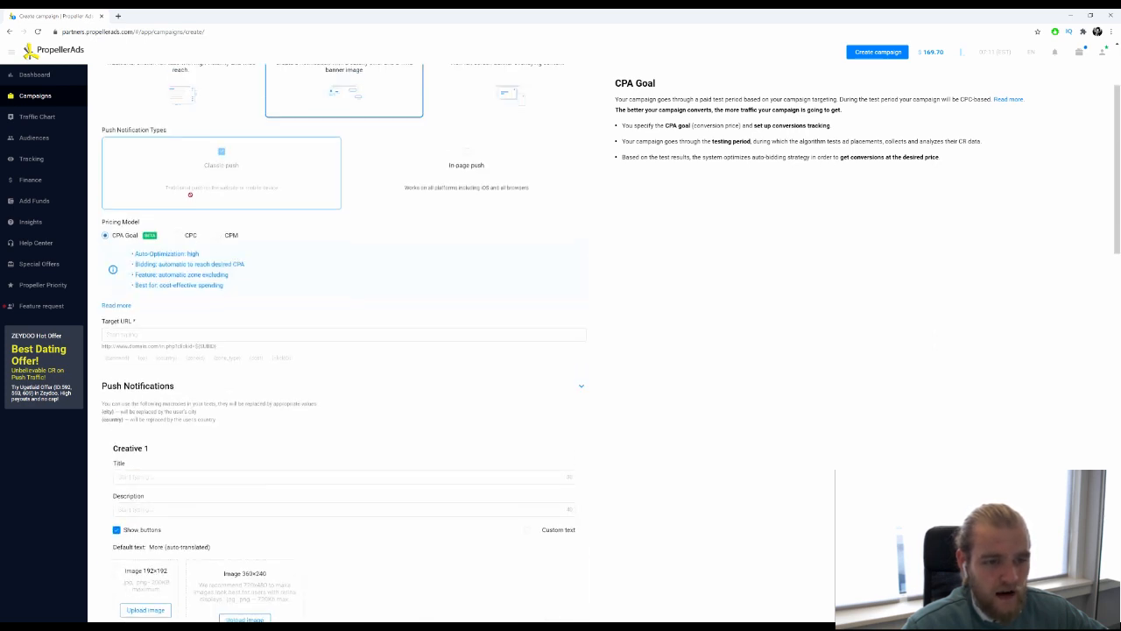
click(224, 234)
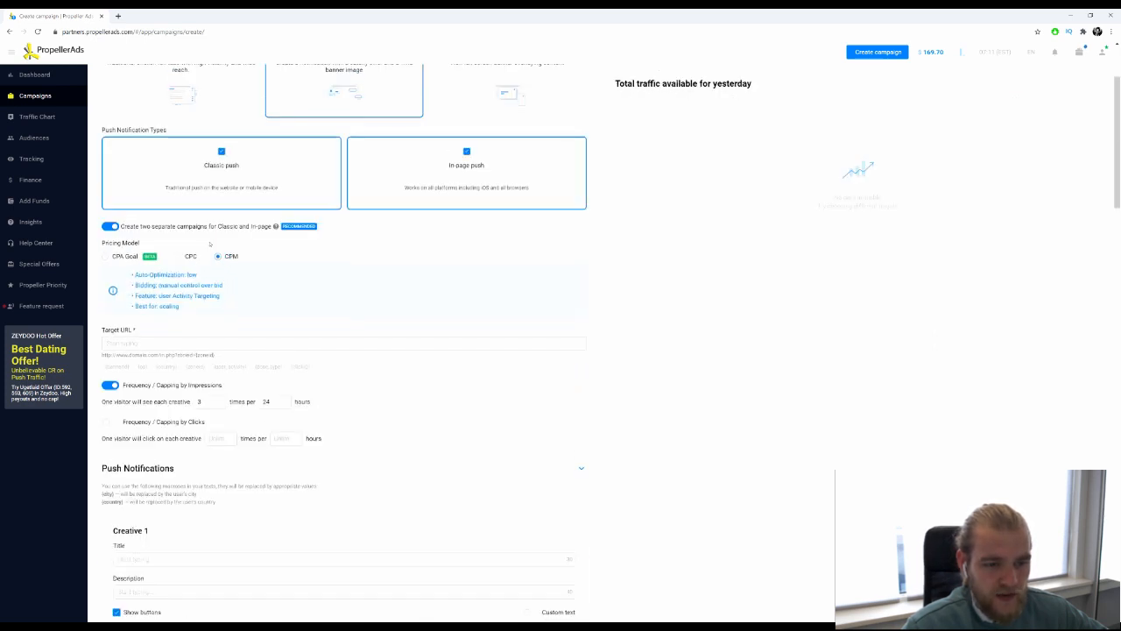
scroll(295, 301, down, 3)
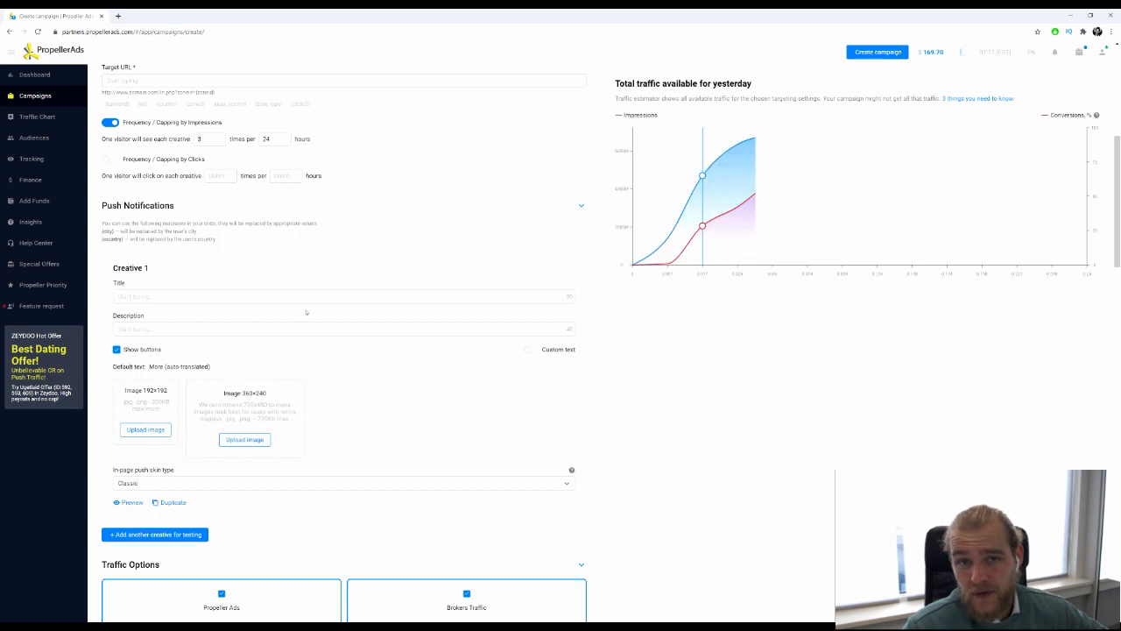
scroll(306, 312, up, 3)
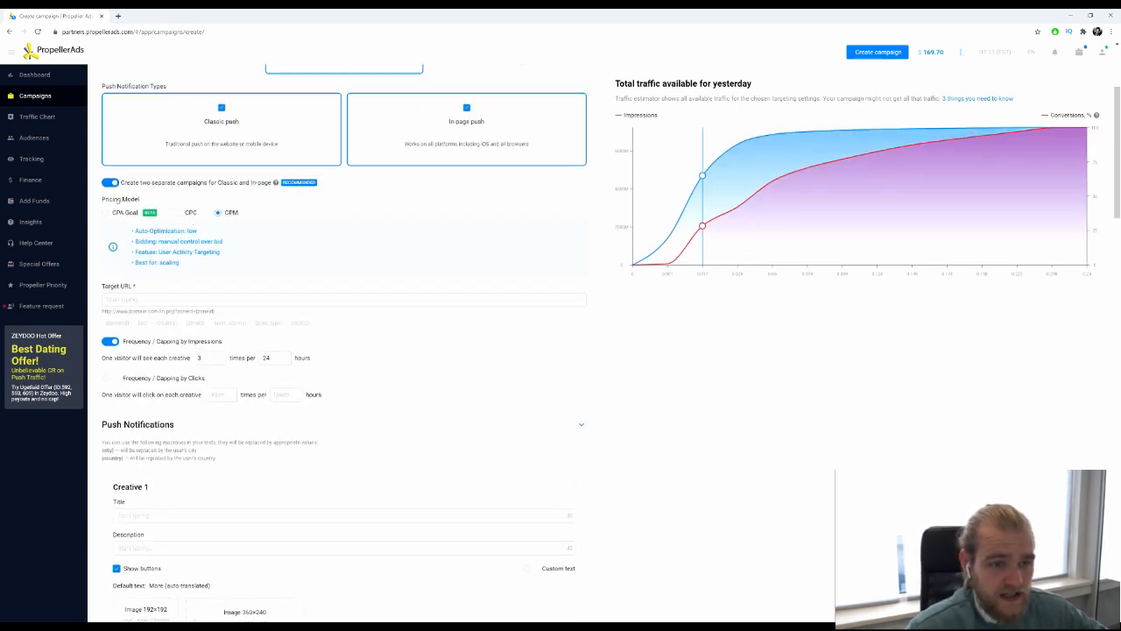
scroll(192, 294, down, 2)
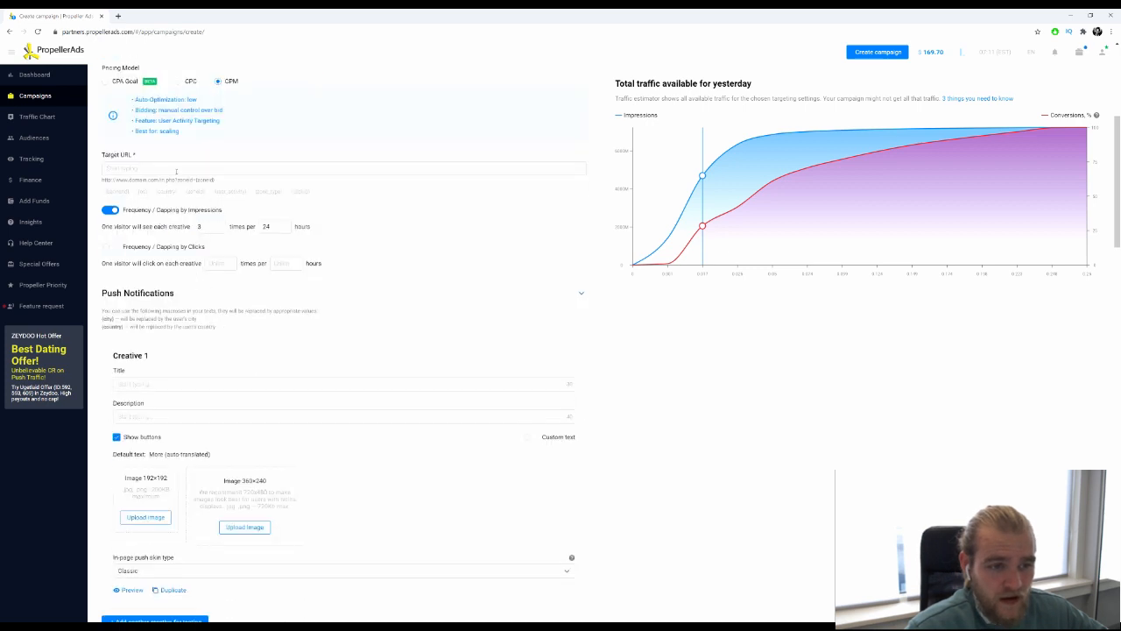
Step: Fill the target URL with the saved ports.rocks link for offer 23622, including its clickid, subID and sub_subID tracking parameters
click(176, 168)
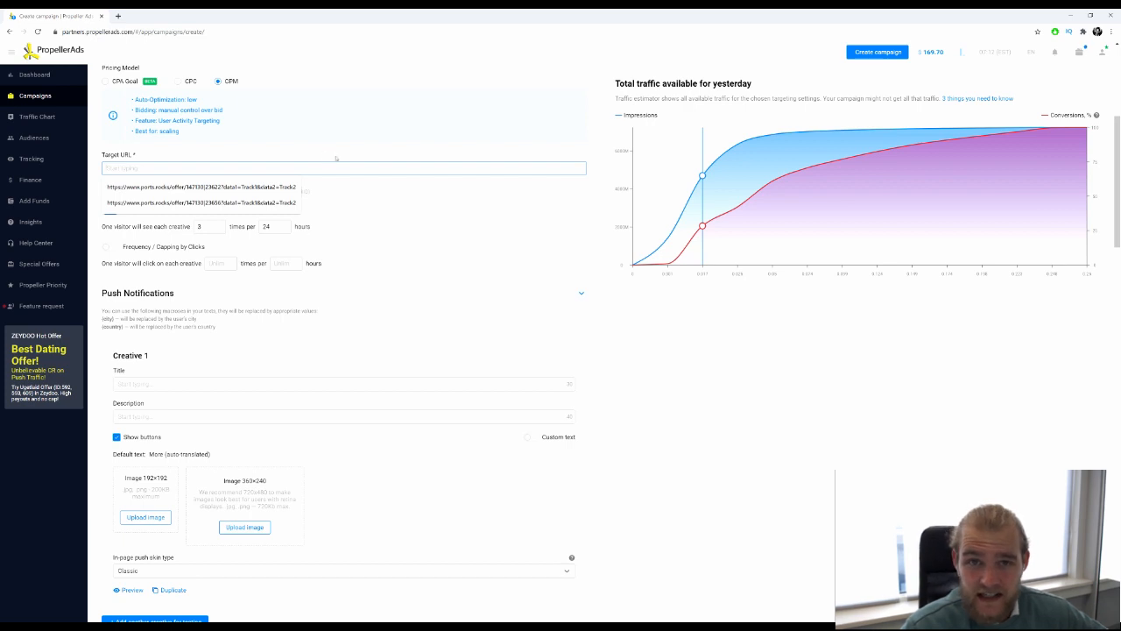
click(252, 186)
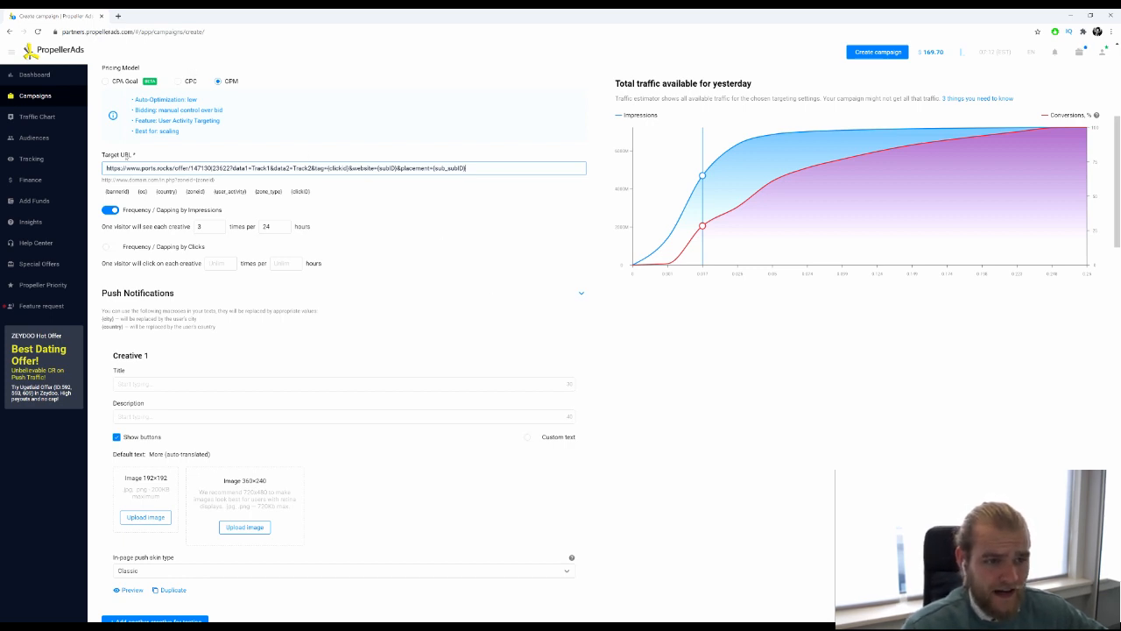
drag(106, 167, 251, 175)
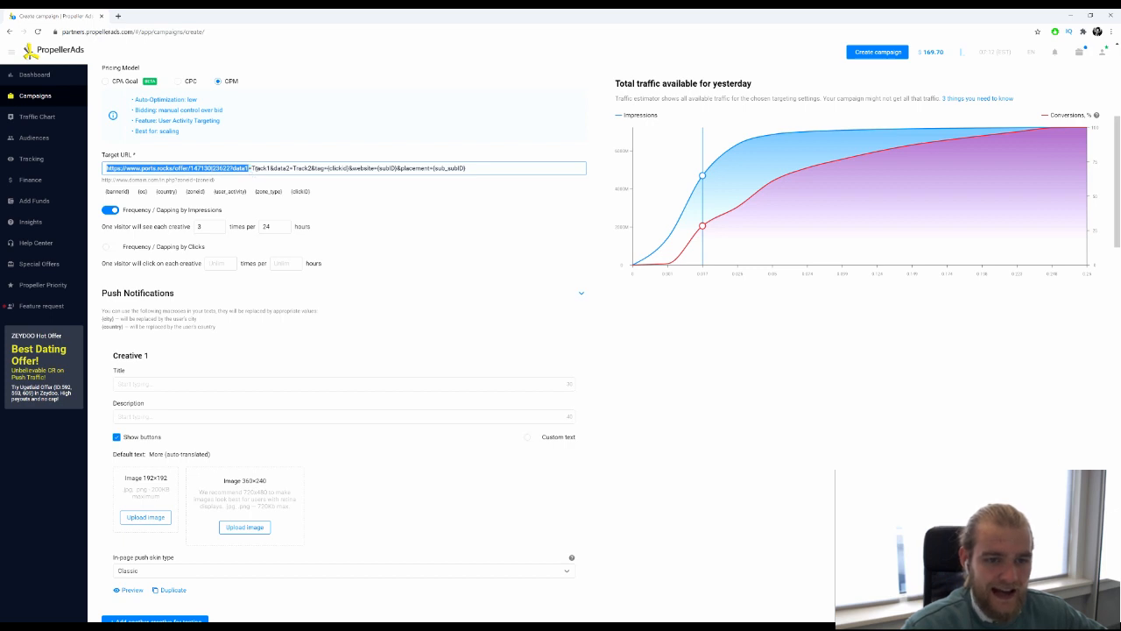
click(256, 170)
drag(327, 167, 492, 175)
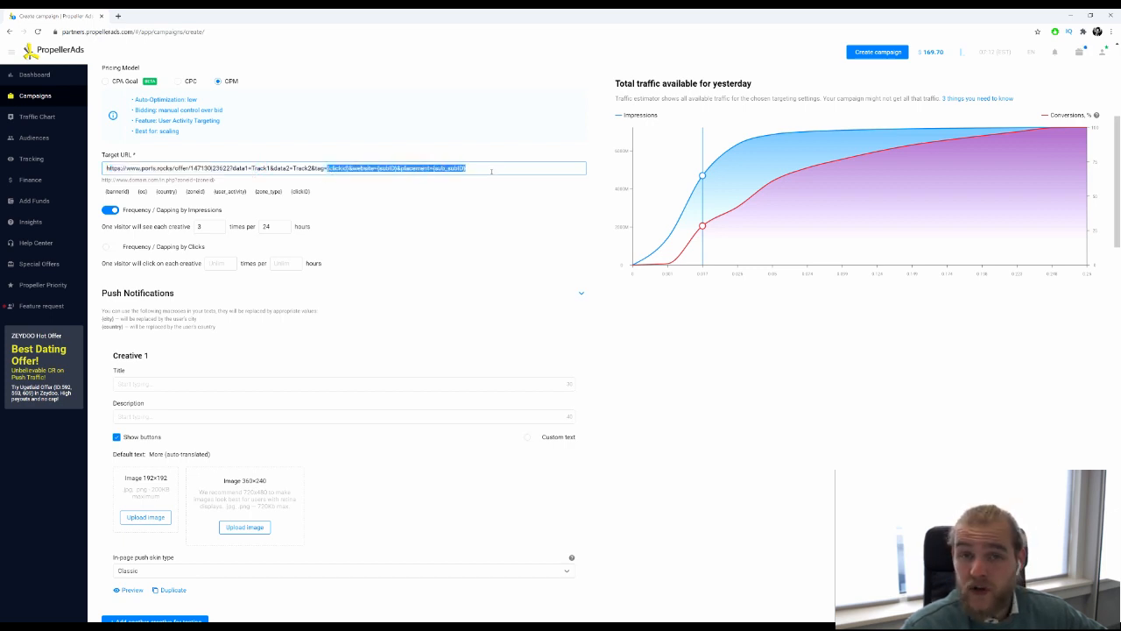
click(409, 240)
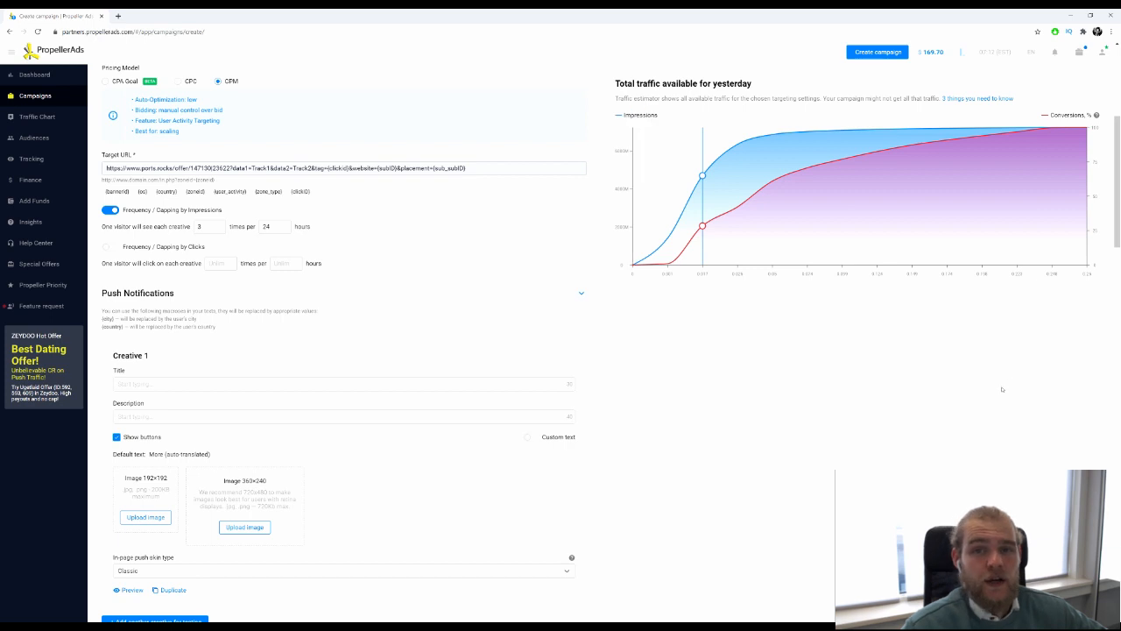
drag(499, 167, 329, 177)
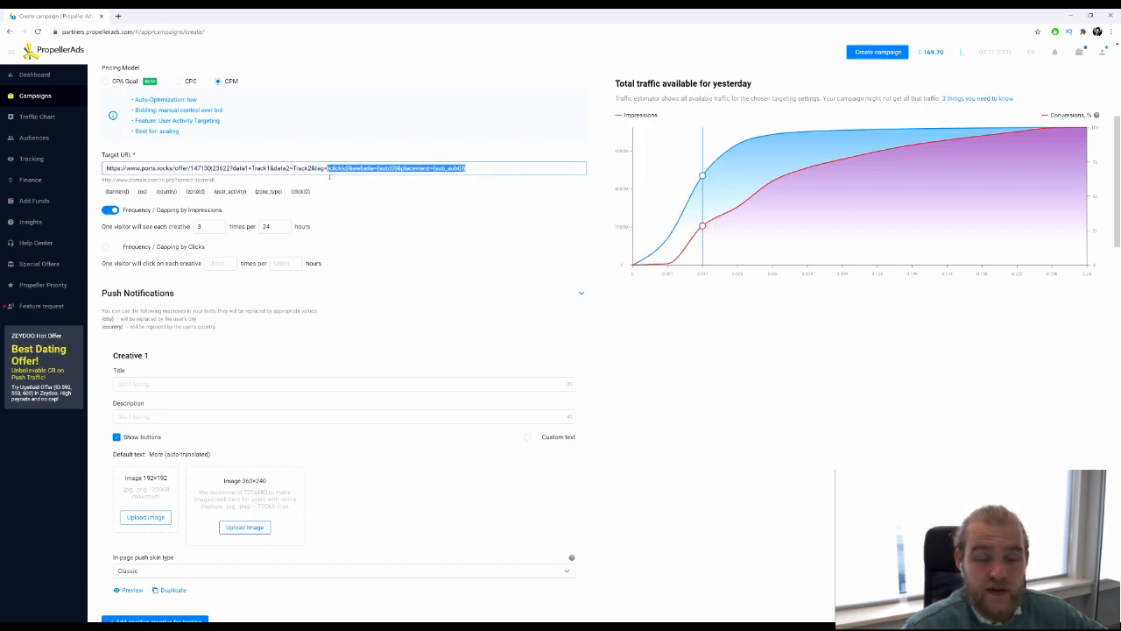
click(429, 280)
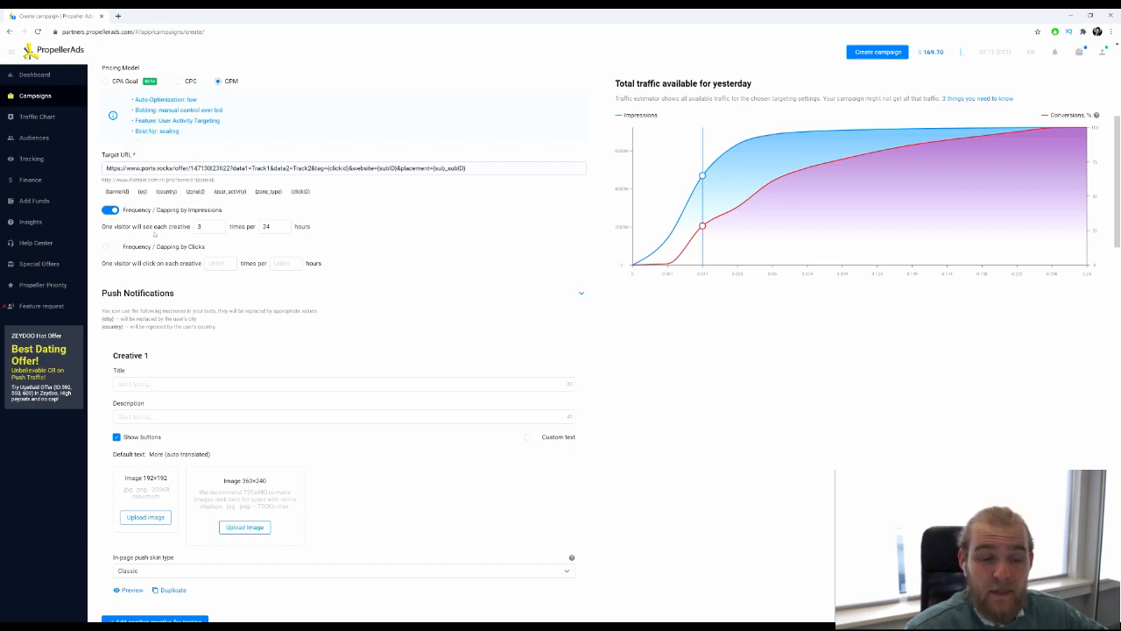
Step: Set the impression frequency capping so that one visitor sees each creative 1 time per 12 hours
drag(98, 225, 143, 228)
click(155, 229)
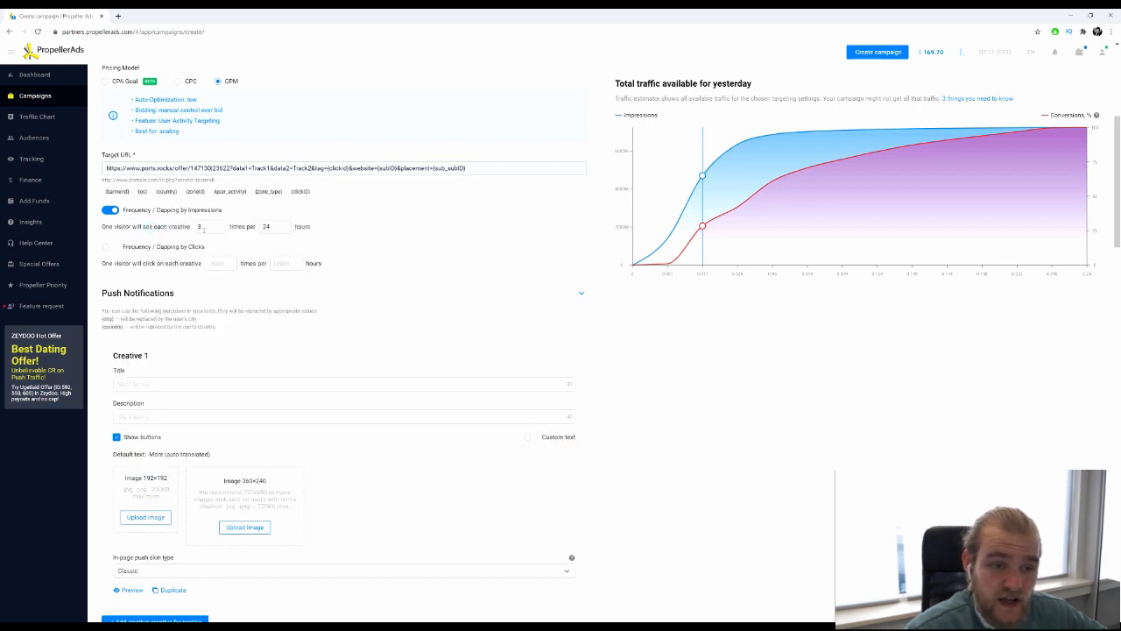
double_click(200, 227)
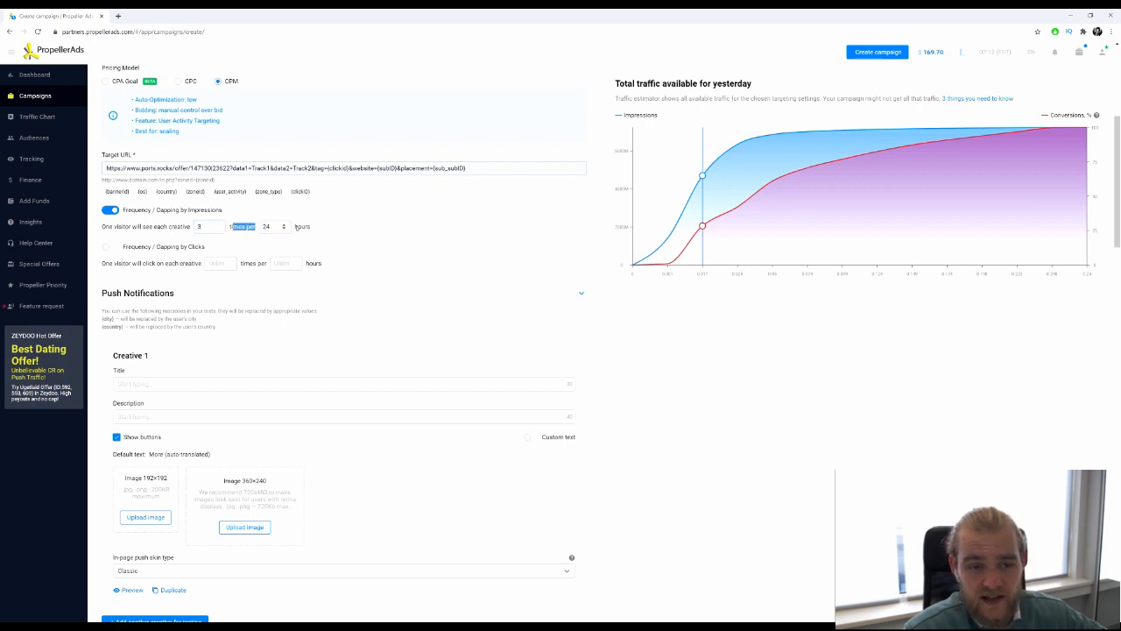
click(372, 238)
double_click(200, 227)
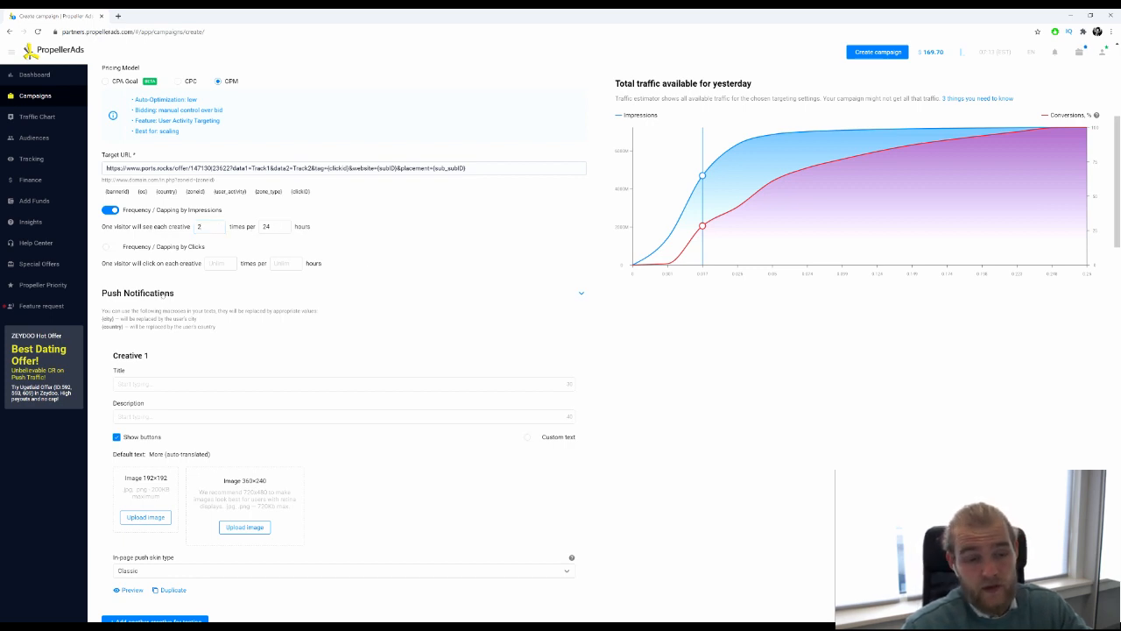
drag(205, 227, 158, 234)
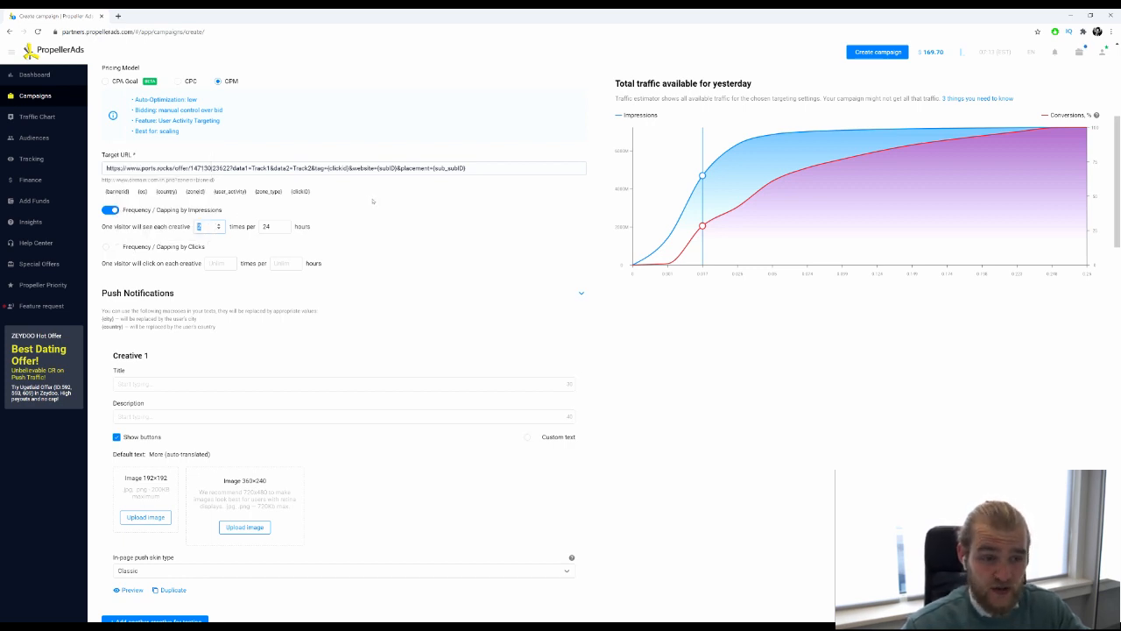
text(1)
double_click(268, 226)
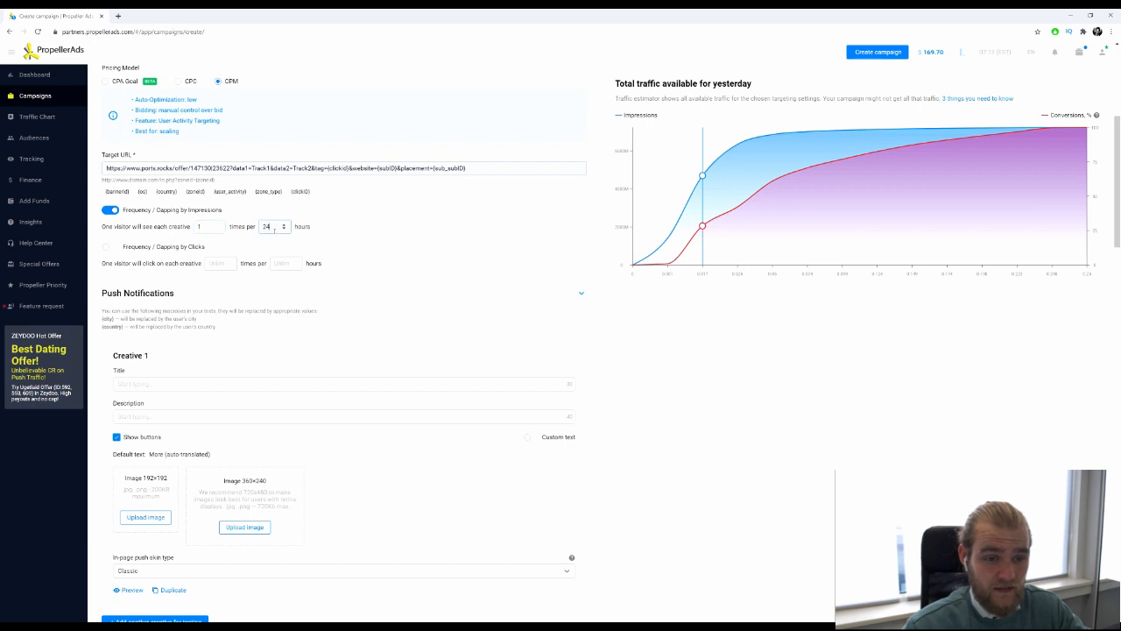
text(12)
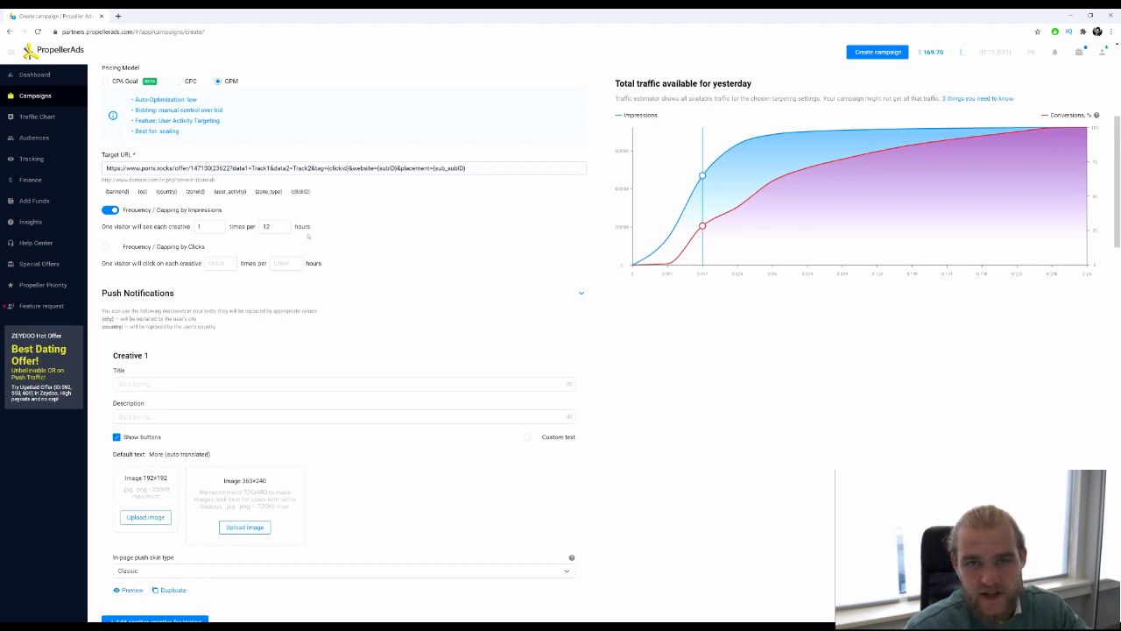
Step: Set the impression frequency capping so that one visitor sees each creative 3 times per 24 hours
scroll(297, 238, down, 4)
scroll(301, 235, up, 6)
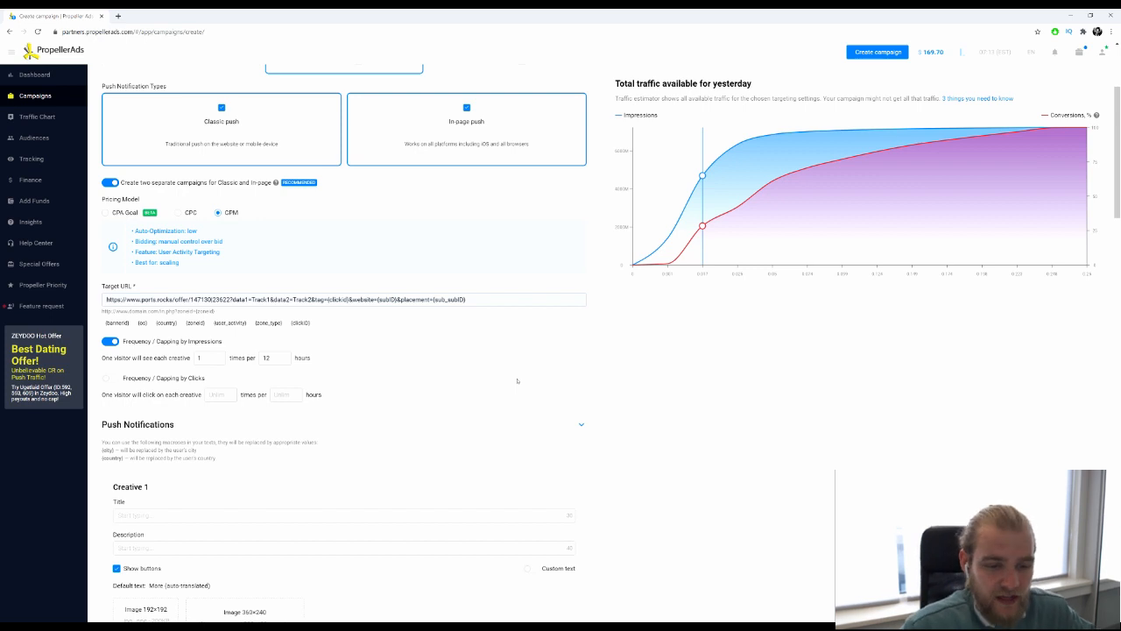
double_click(211, 359)
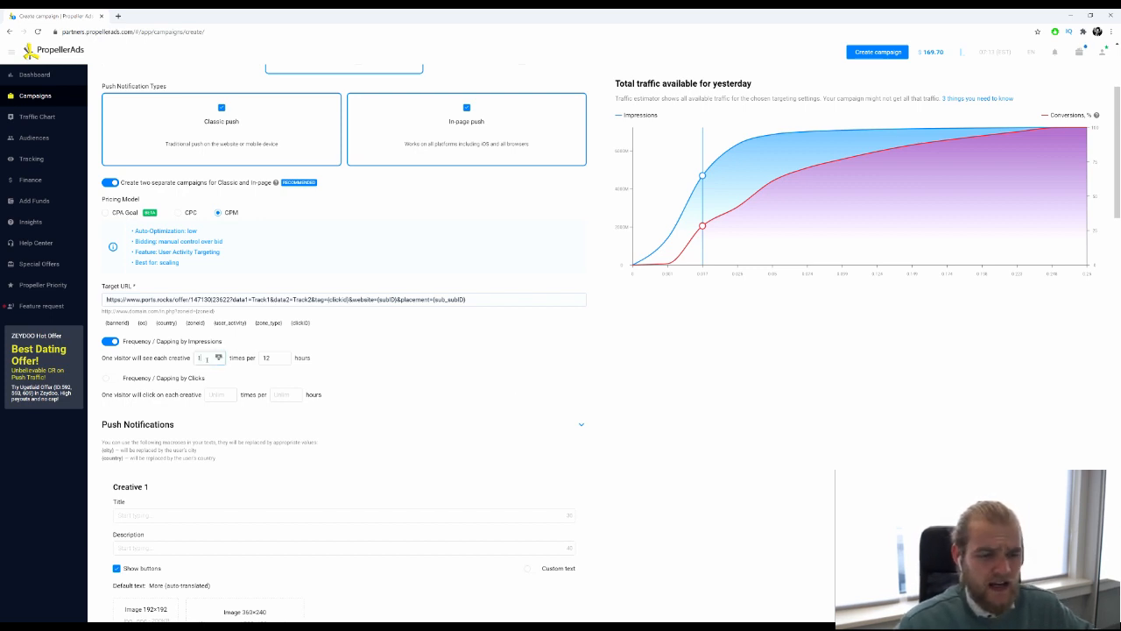
text(3)
double_click(268, 359)
text(14)
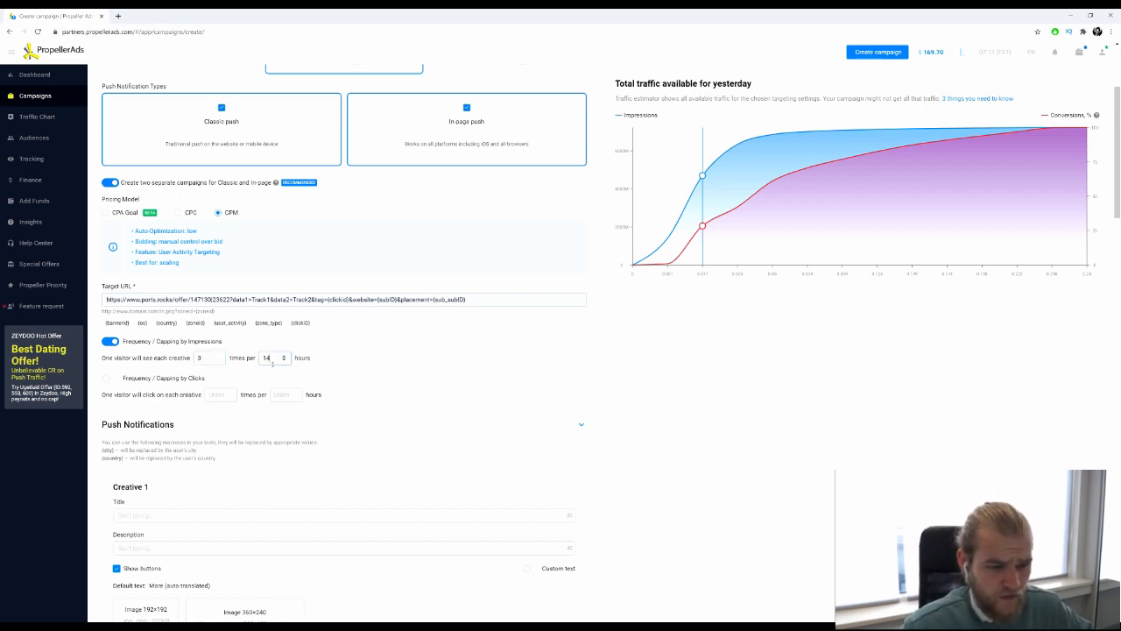
double_click(269, 358)
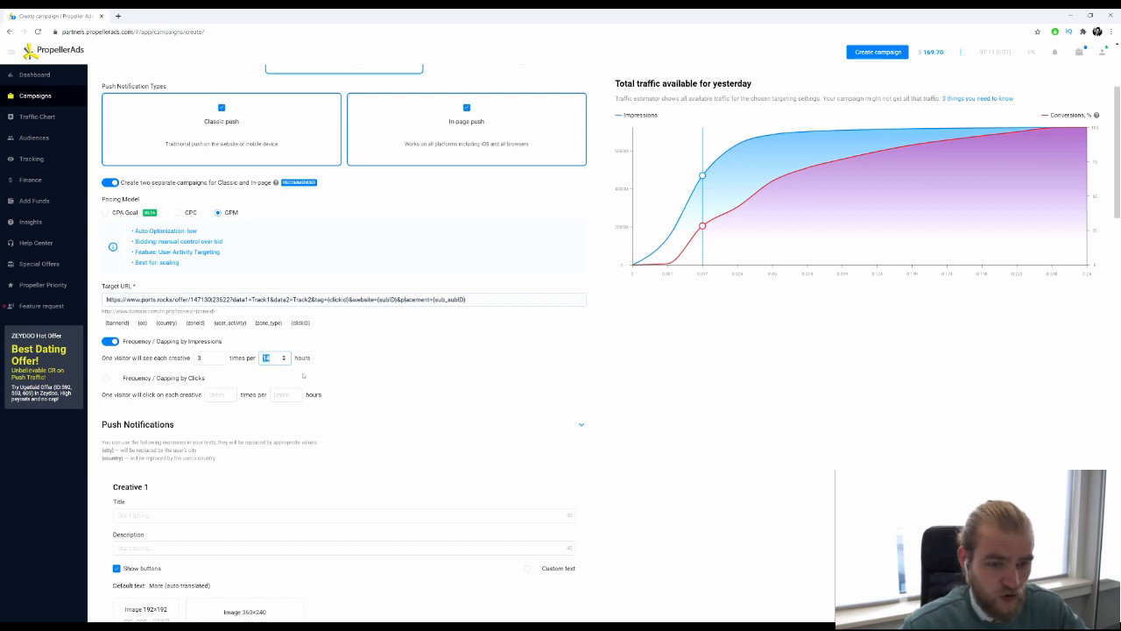
text(24)
click(402, 362)
Step: Review the frequency capping and the Push Notifications section, including Creative 1's title and description fields and its preview
scroll(308, 360, down, 1)
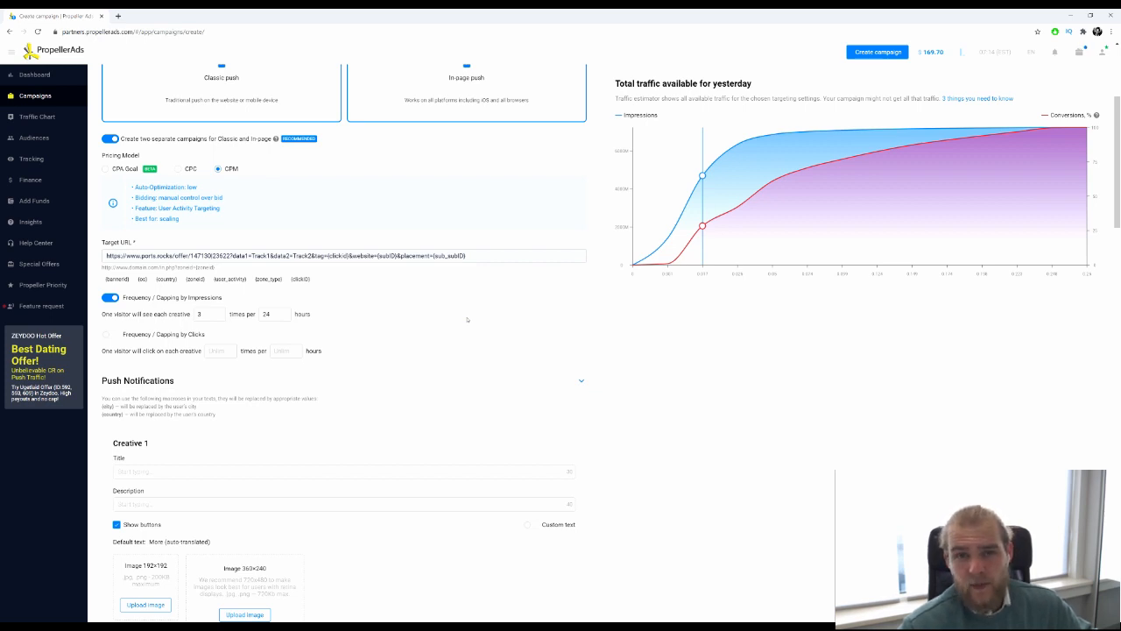
scroll(245, 212, down, 3)
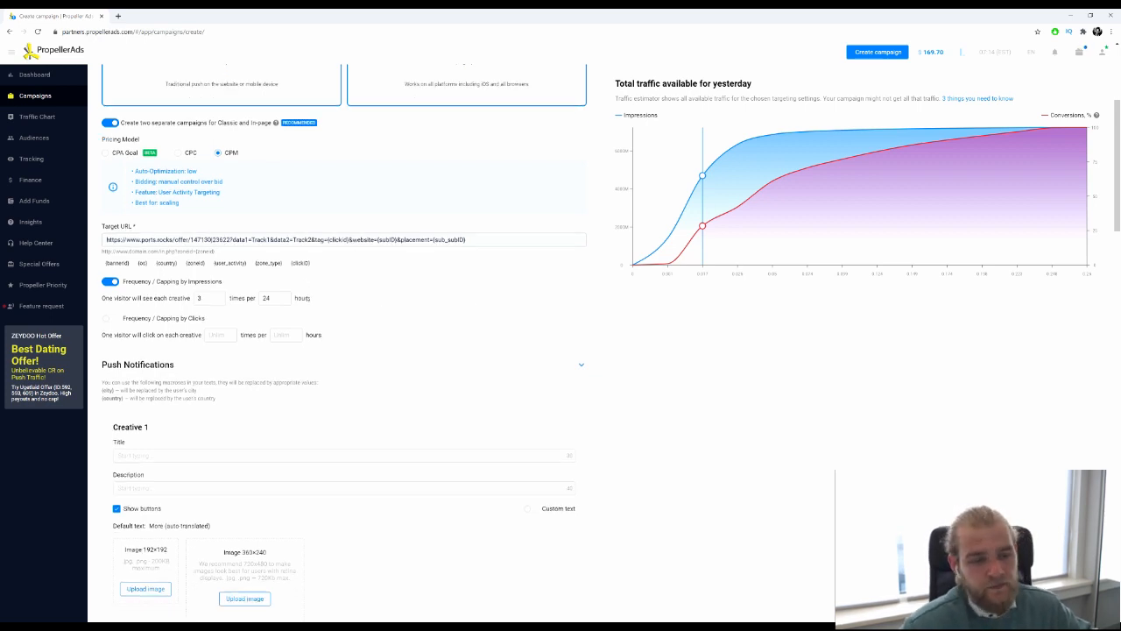
scroll(245, 212, up, 1)
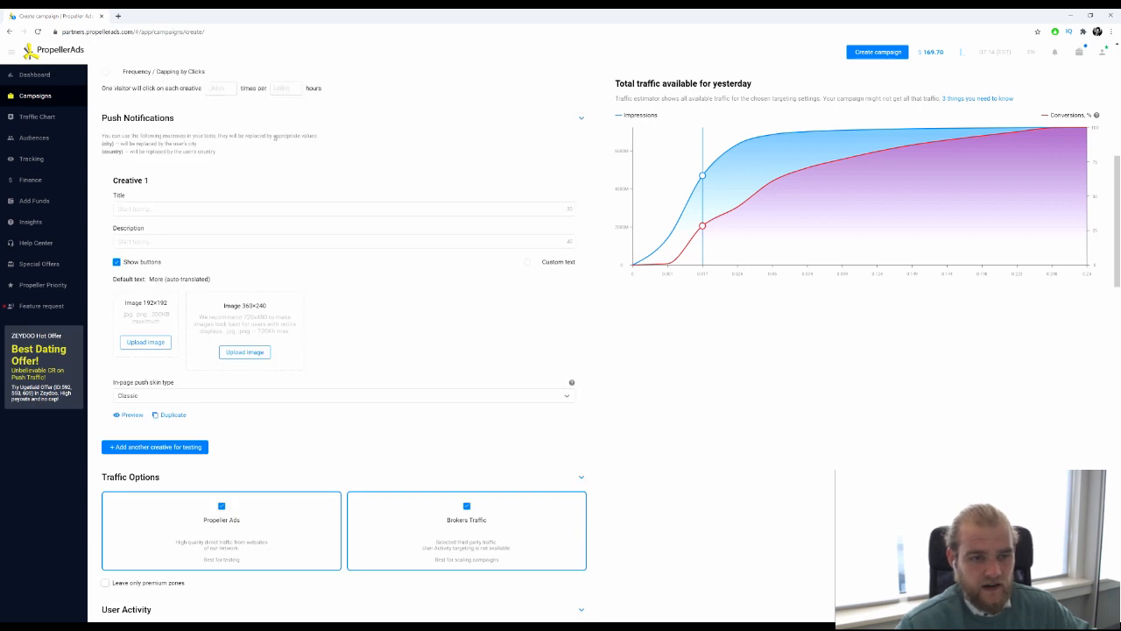
scroll(242, 228, up, 2)
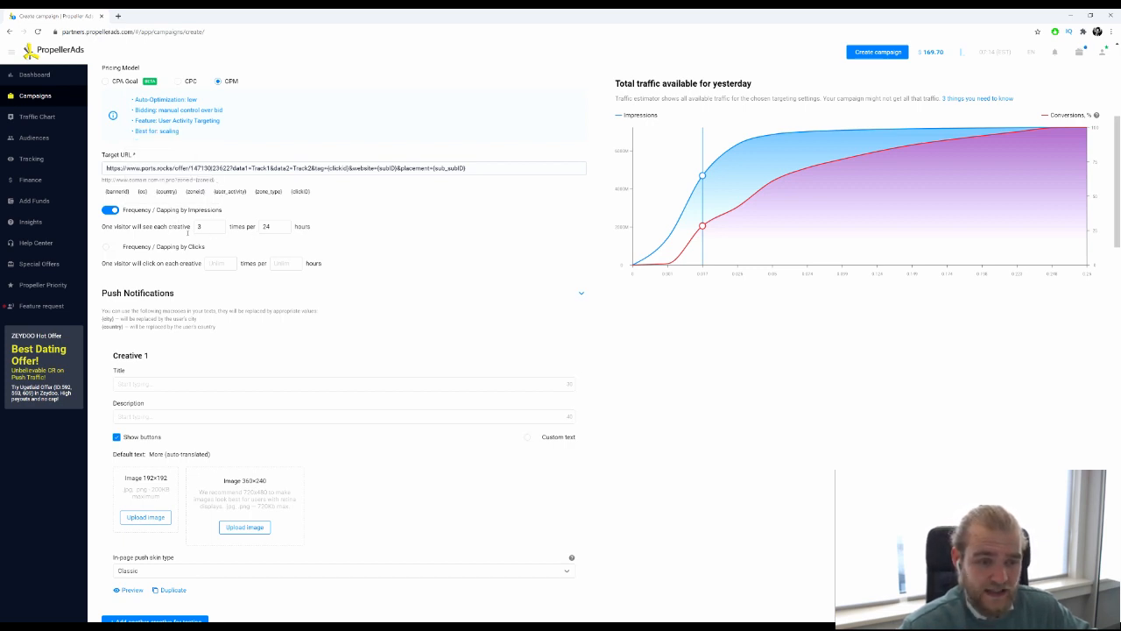
scroll(236, 234, down, 3)
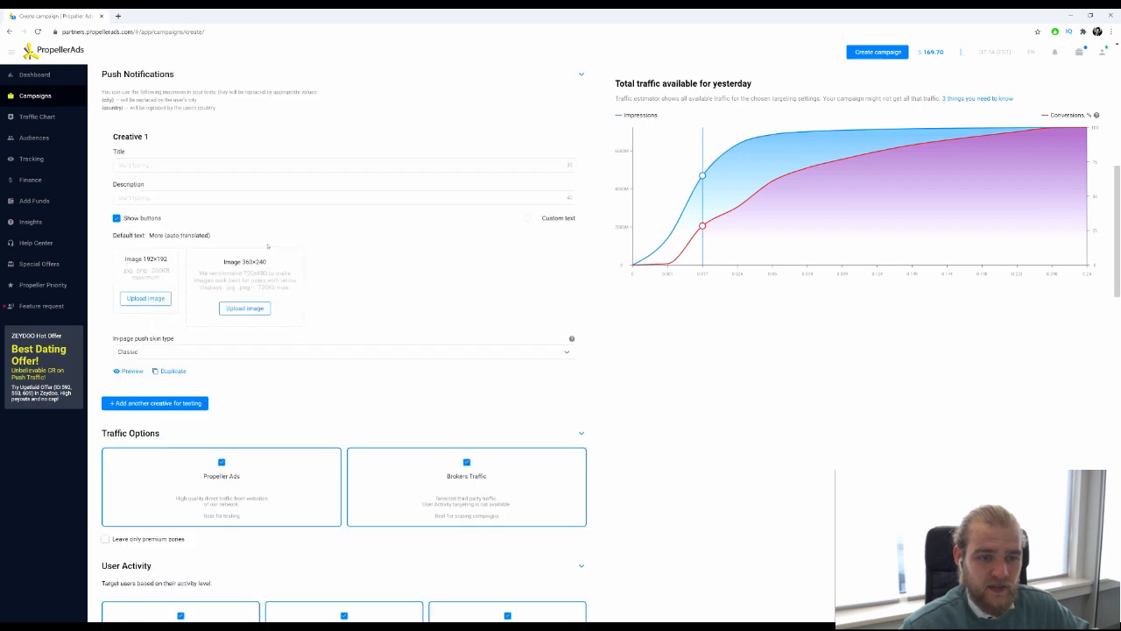
scroll(236, 235, up, 2)
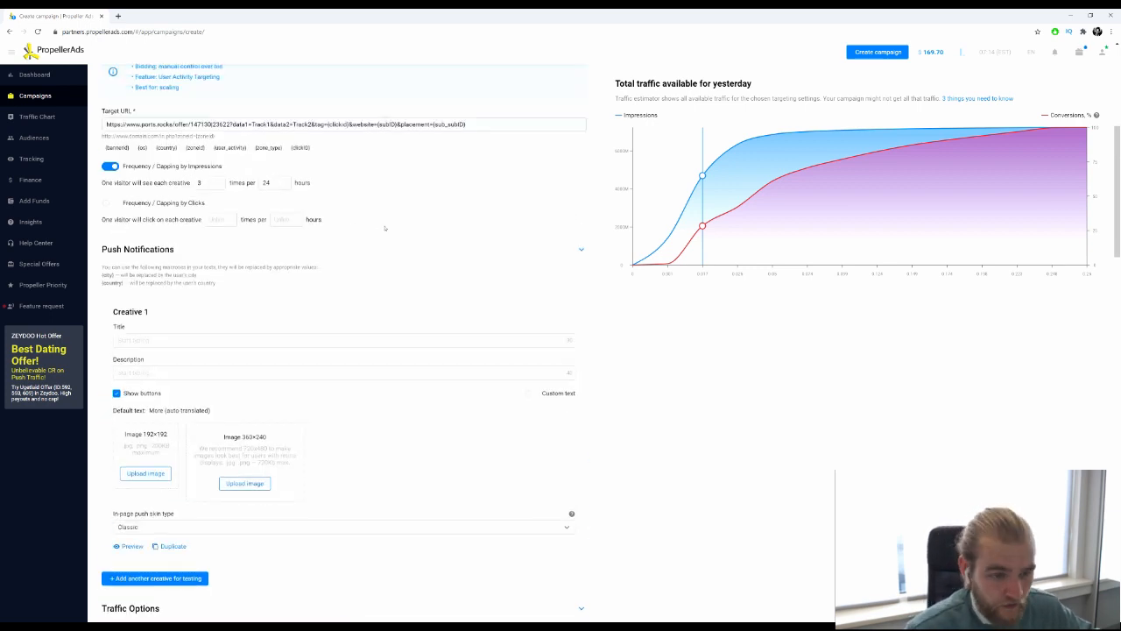
scroll(265, 260, down, 2)
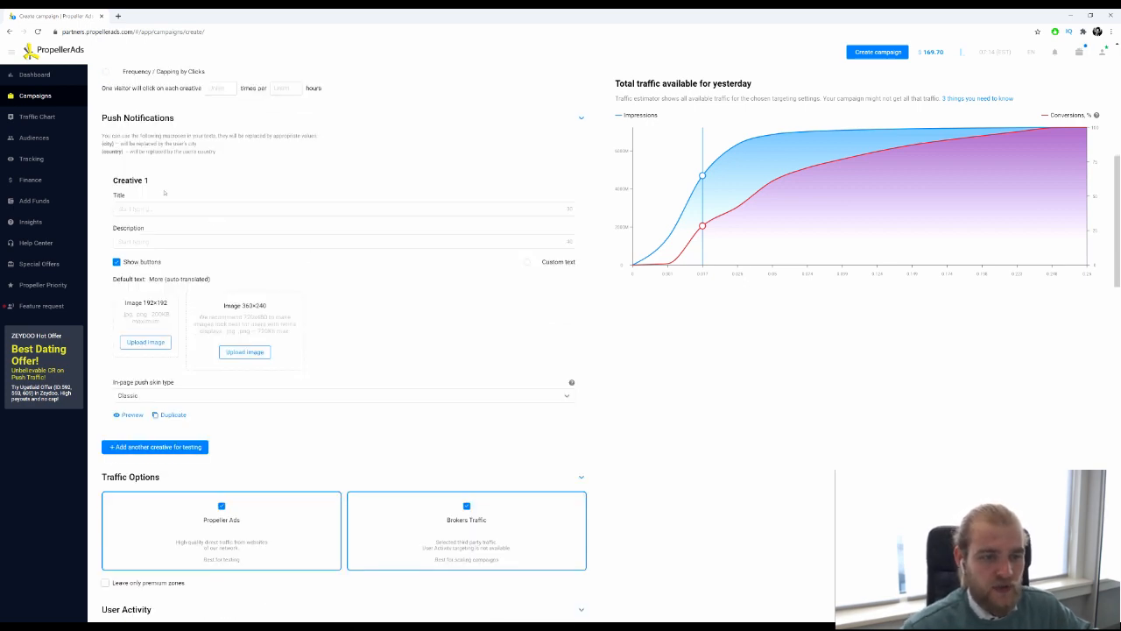
scroll(164, 192, down, 1)
scroll(148, 196, up, 1)
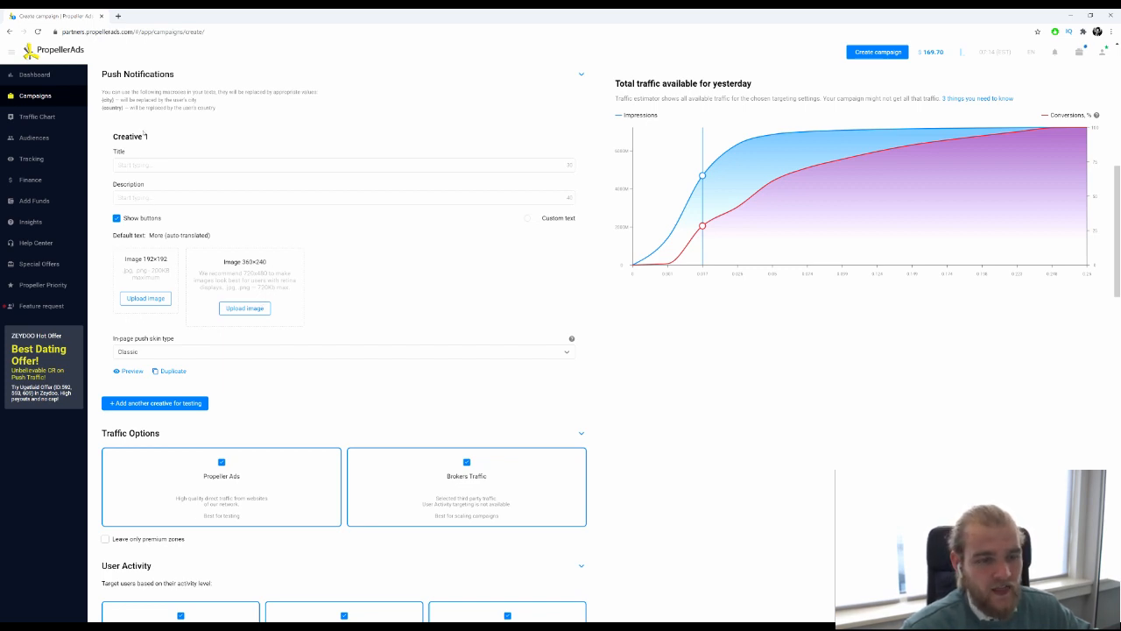
click(160, 165)
click(297, 198)
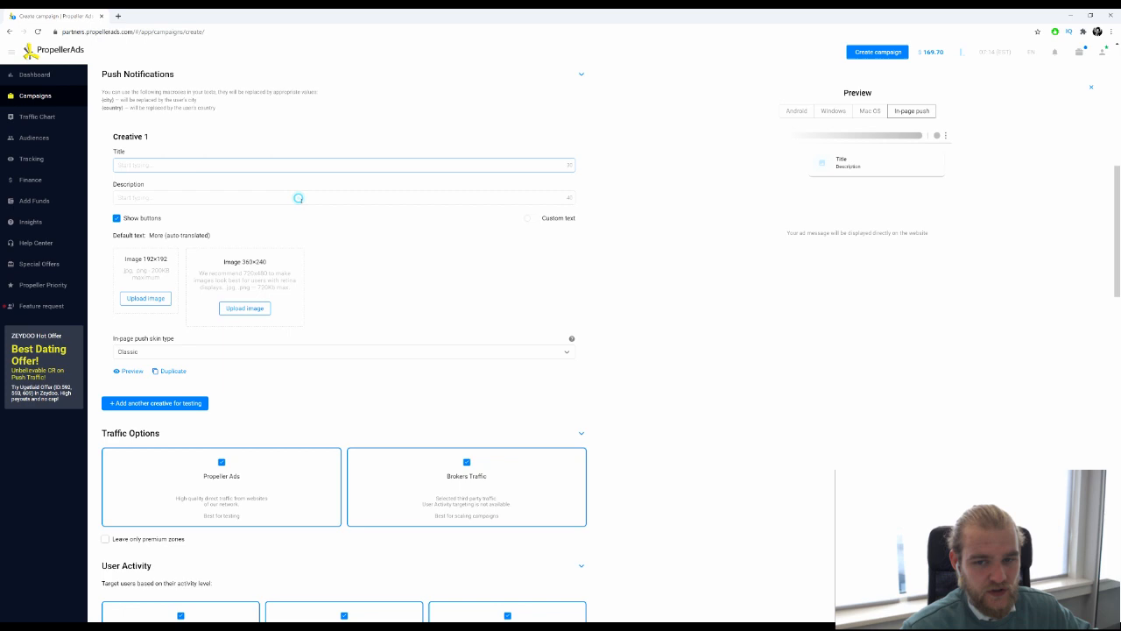
click(418, 312)
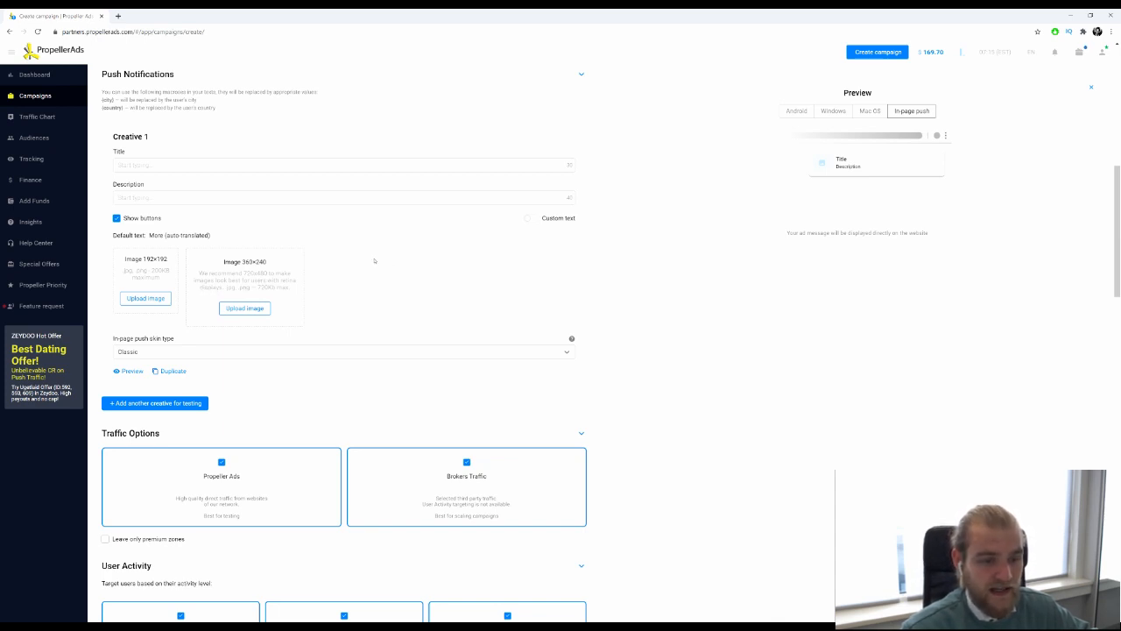
Step: Compare the Social, Classic and Light Theme in-page push skins in Creative 1's preview, ending with Social selected
scroll(372, 260, down, 1)
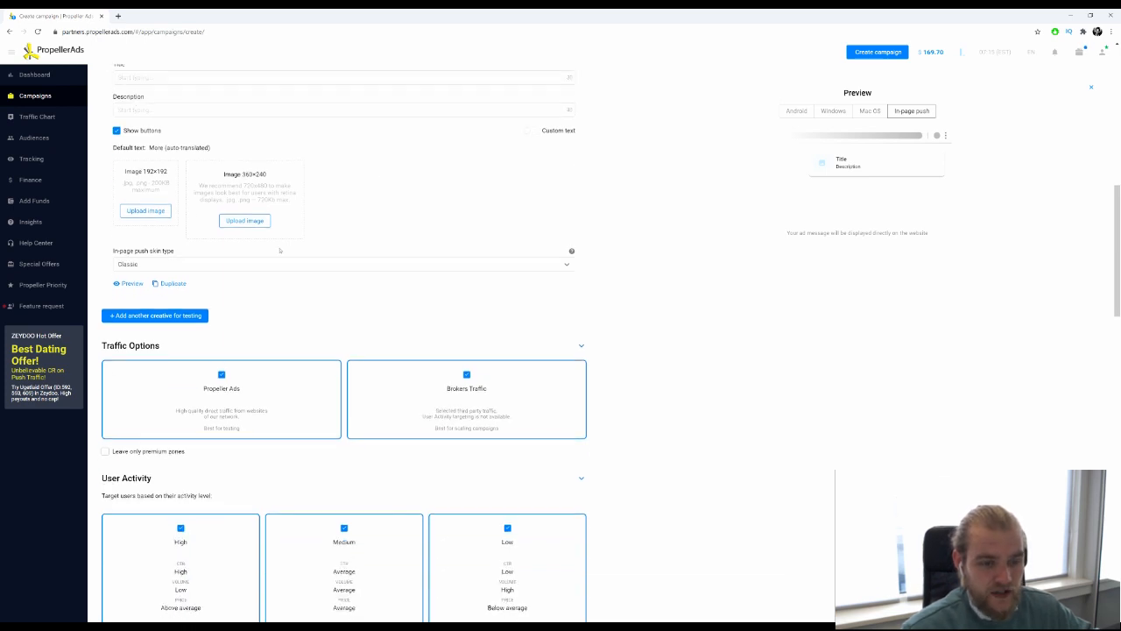
scroll(312, 200, up, 1)
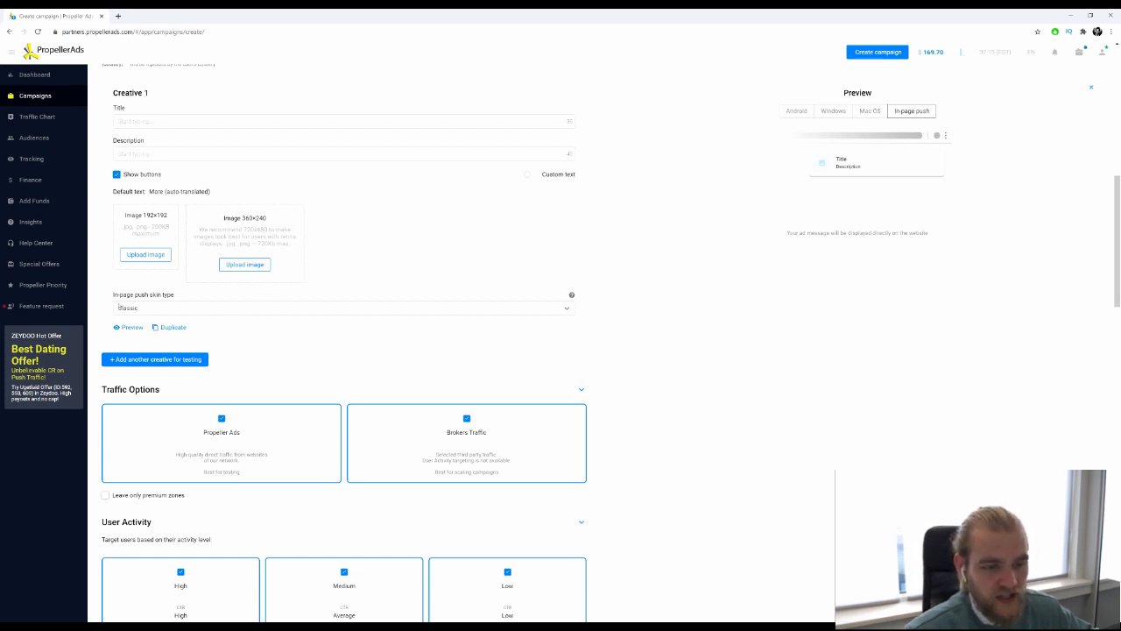
click(185, 305)
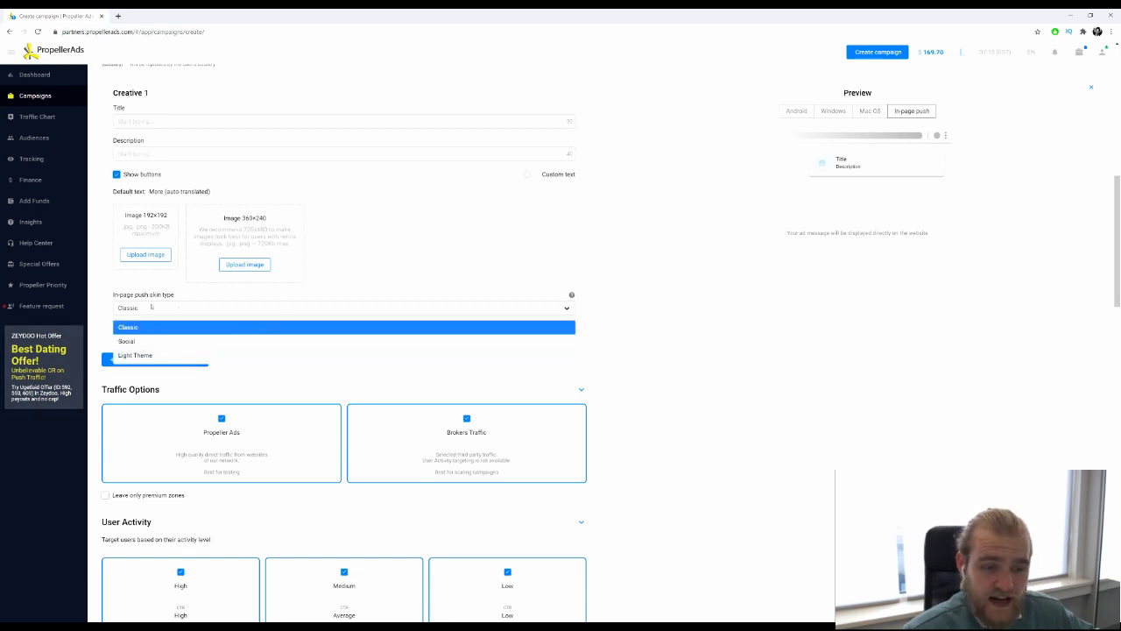
click(128, 340)
click(149, 306)
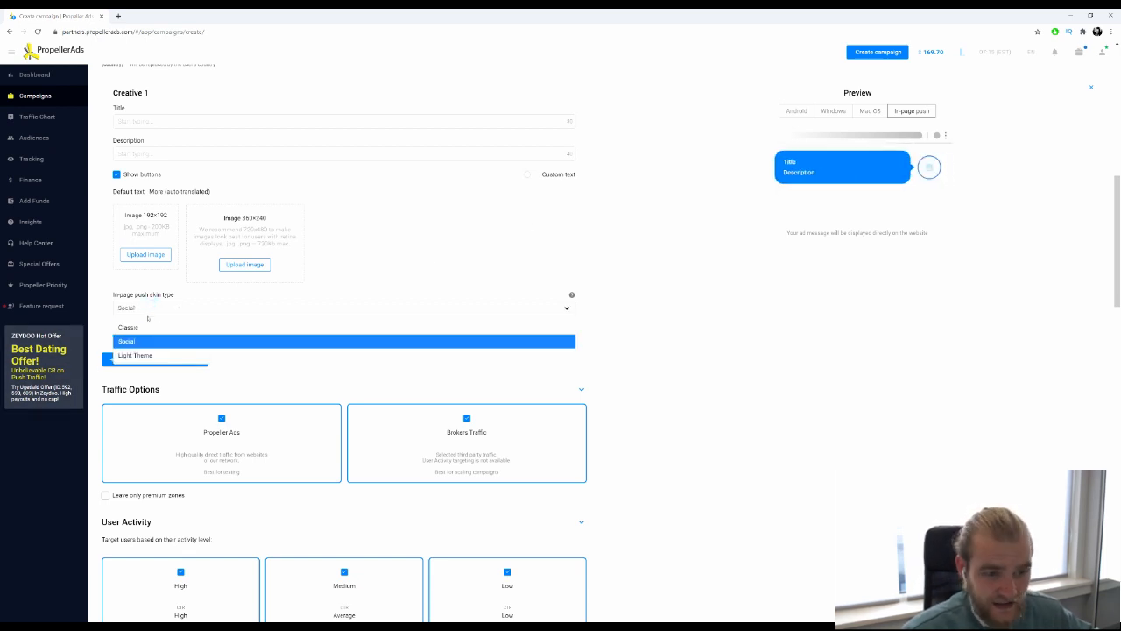
click(144, 327)
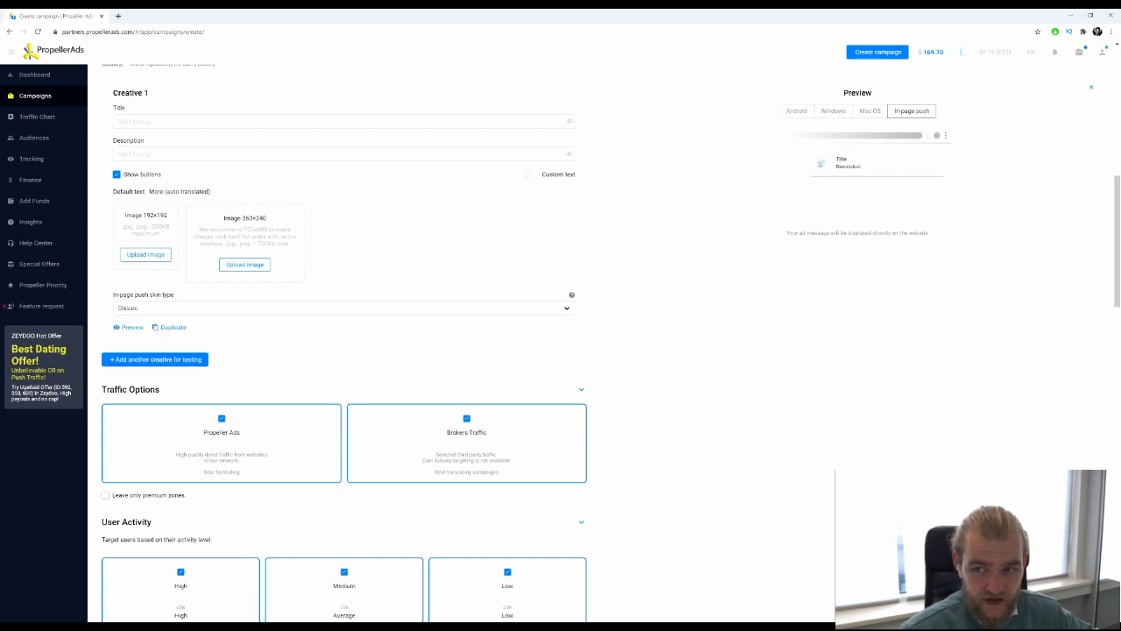
click(361, 310)
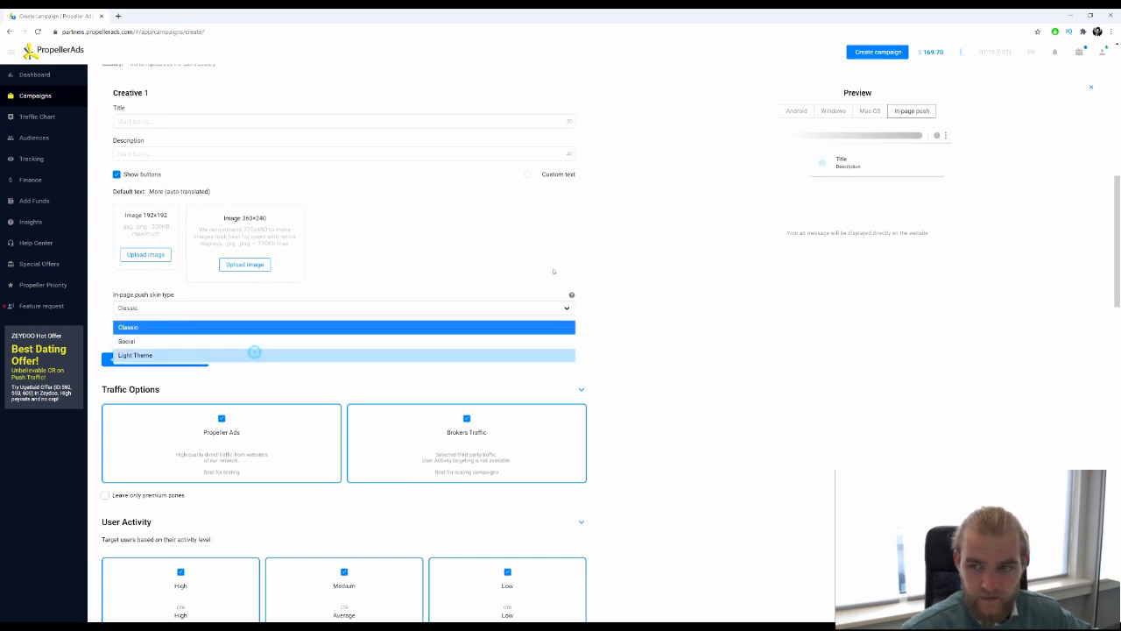
click(252, 354)
click(466, 307)
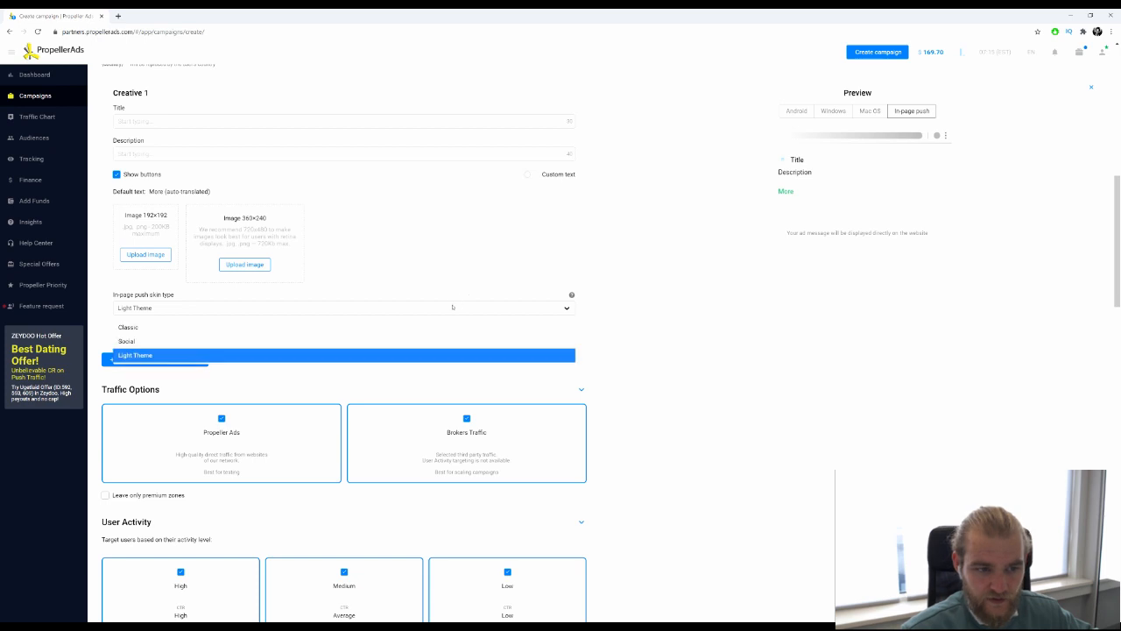
click(303, 340)
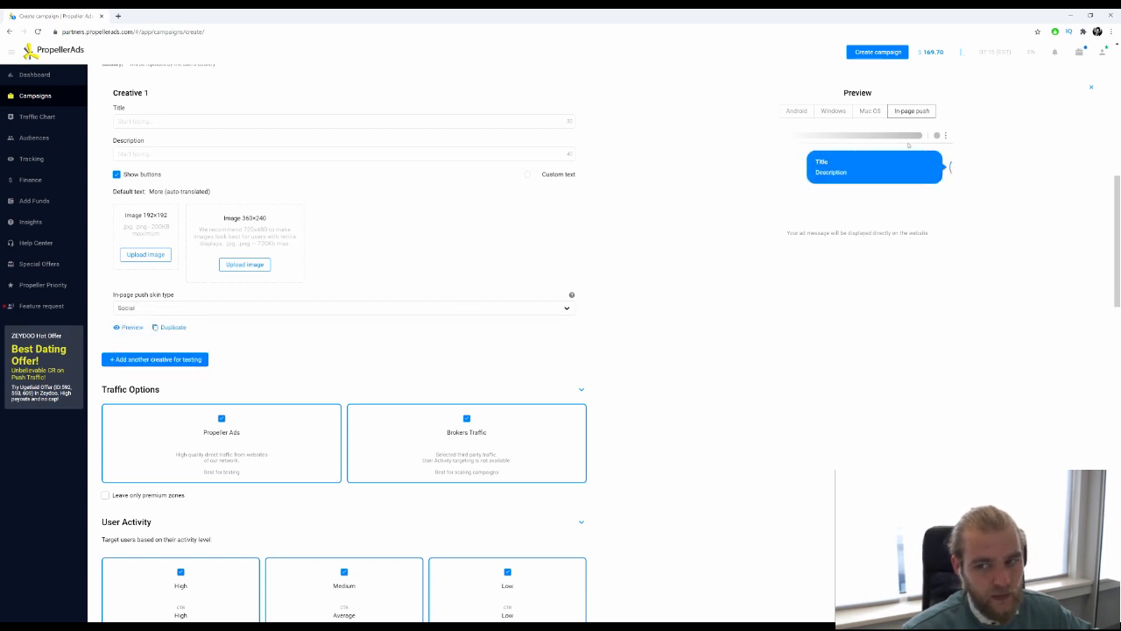
Step: Set Creative 1's in-page push skin type to Classic and add a second creative for testing
click(349, 305)
click(230, 326)
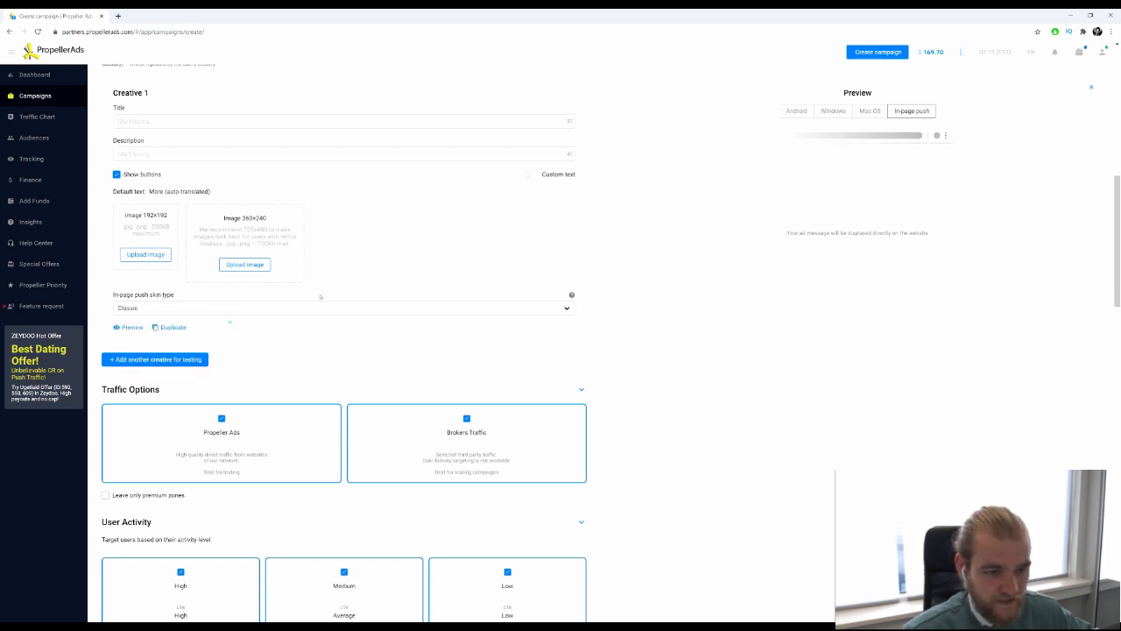
scroll(373, 300, down, 1)
click(171, 315)
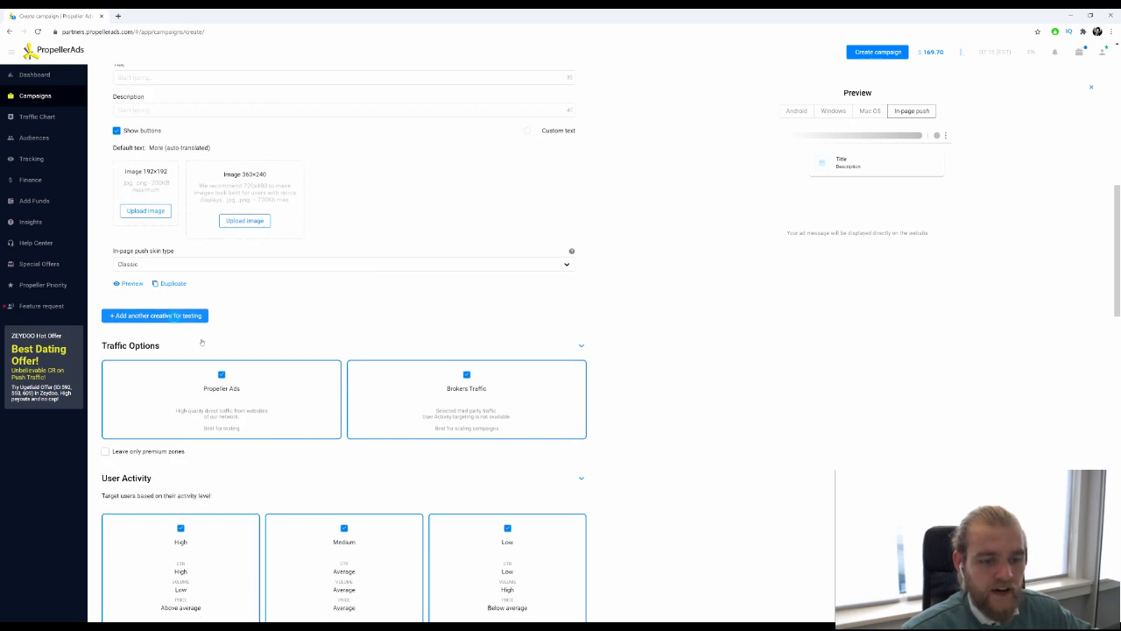
scroll(274, 317, down, 5)
scroll(302, 270, up, 2)
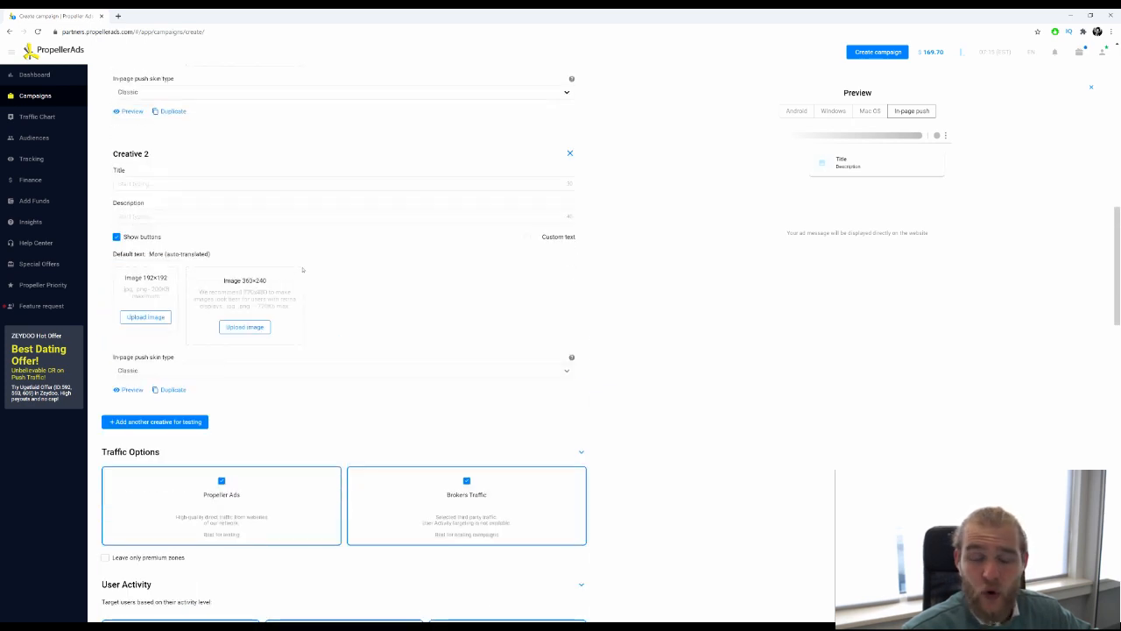
Step: Fill in Creative 1 with the title "Headline 1" and the description "Des 1"
scroll(194, 298, up, 3)
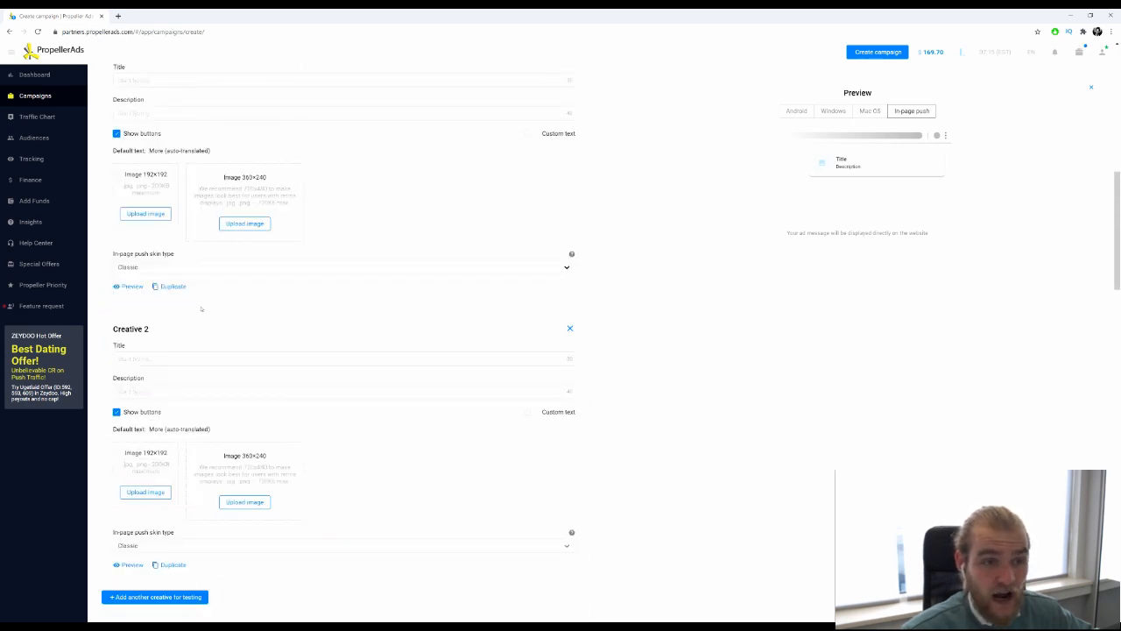
scroll(200, 309, down, 2)
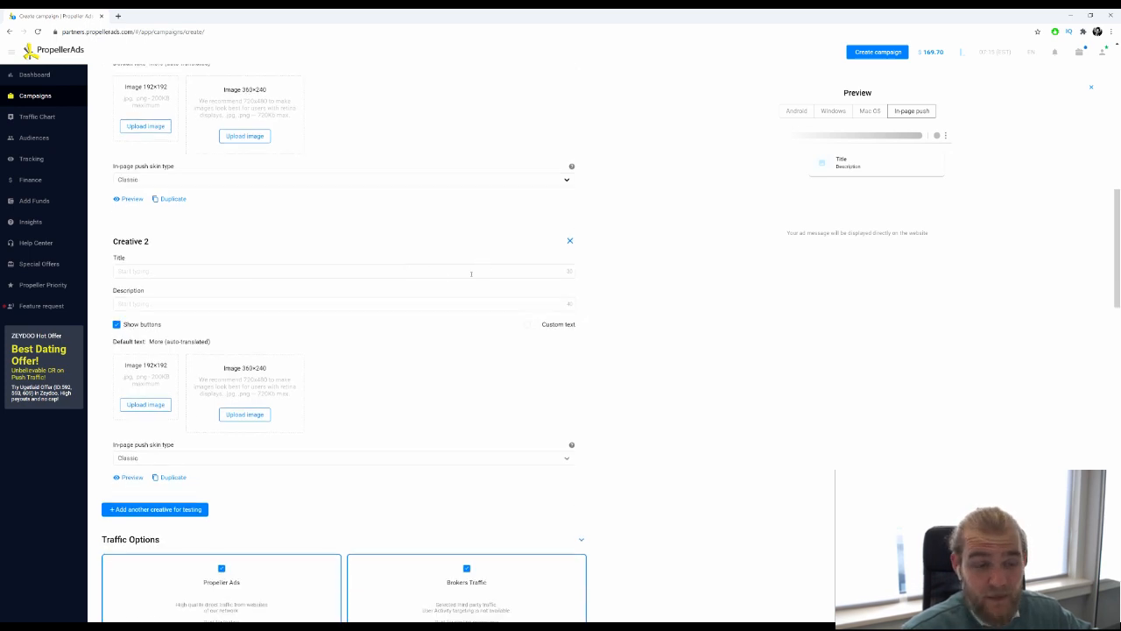
scroll(445, 295, up, 1)
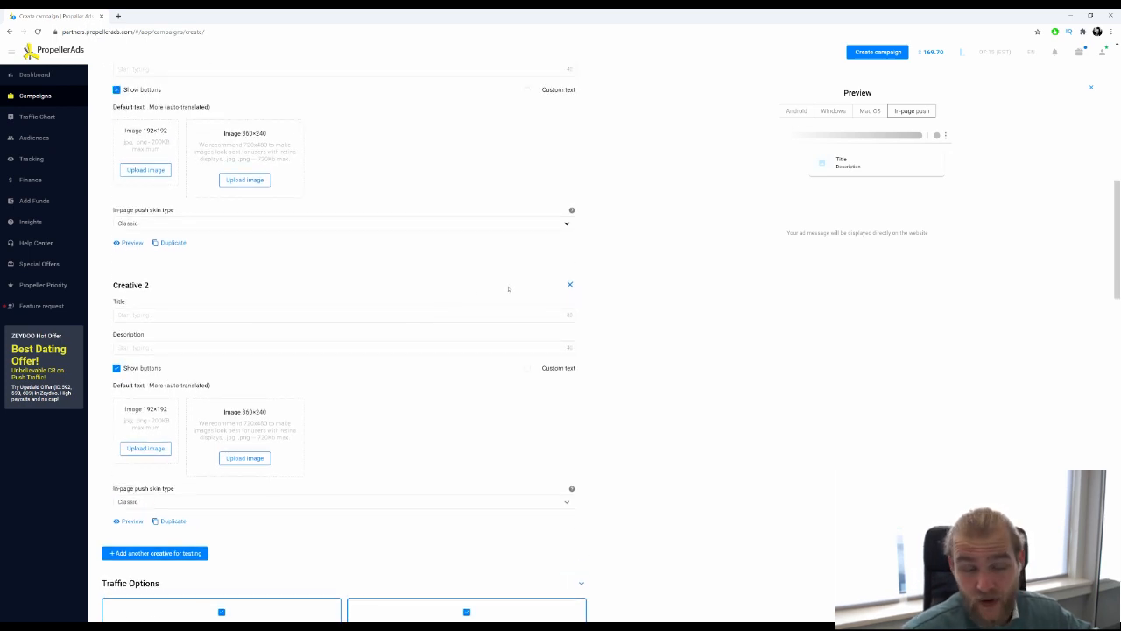
scroll(197, 295, up, 3)
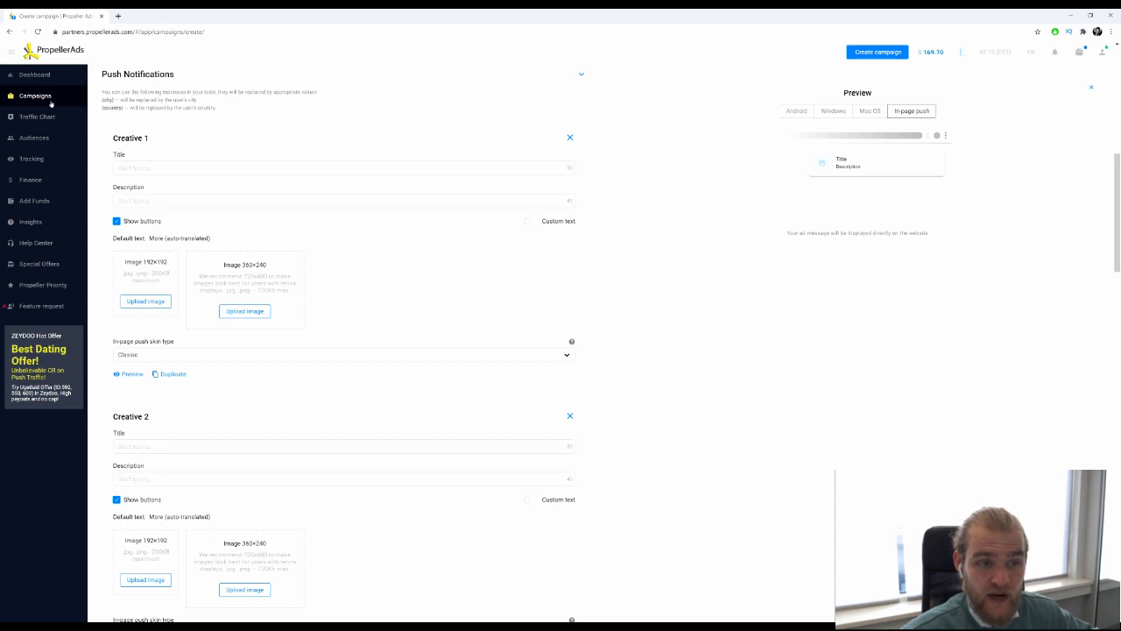
click(167, 170)
text(Headline 1)
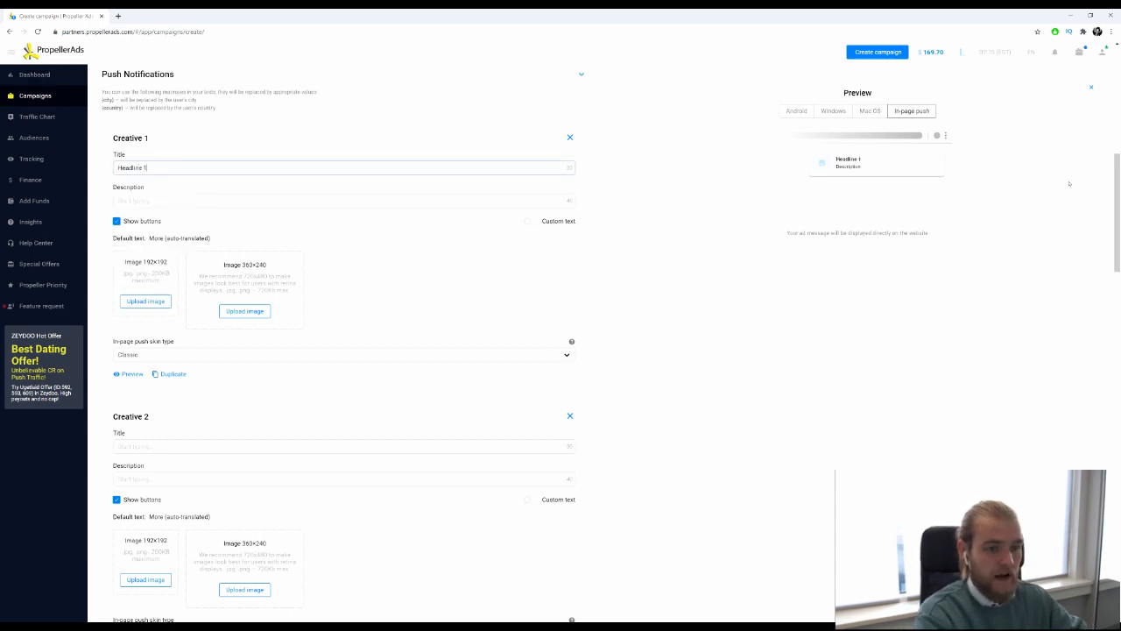
key(Tab)
text(Des 1)
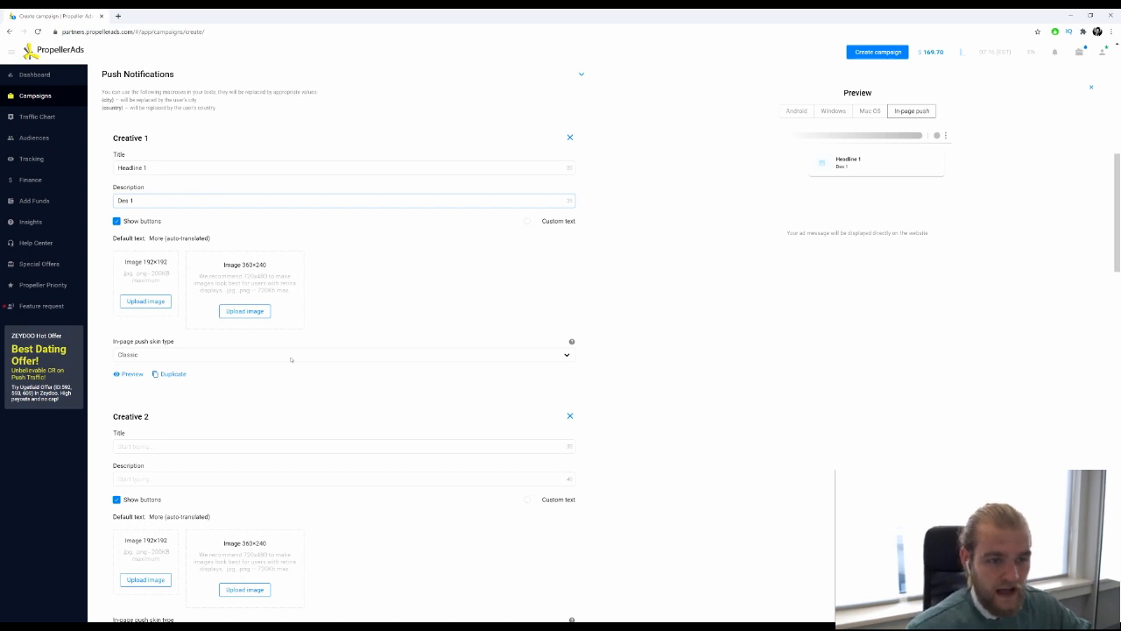
Step: Extend Creative 1's title to "Headline 1 + Image 1 & Logo 1"
click(234, 169)
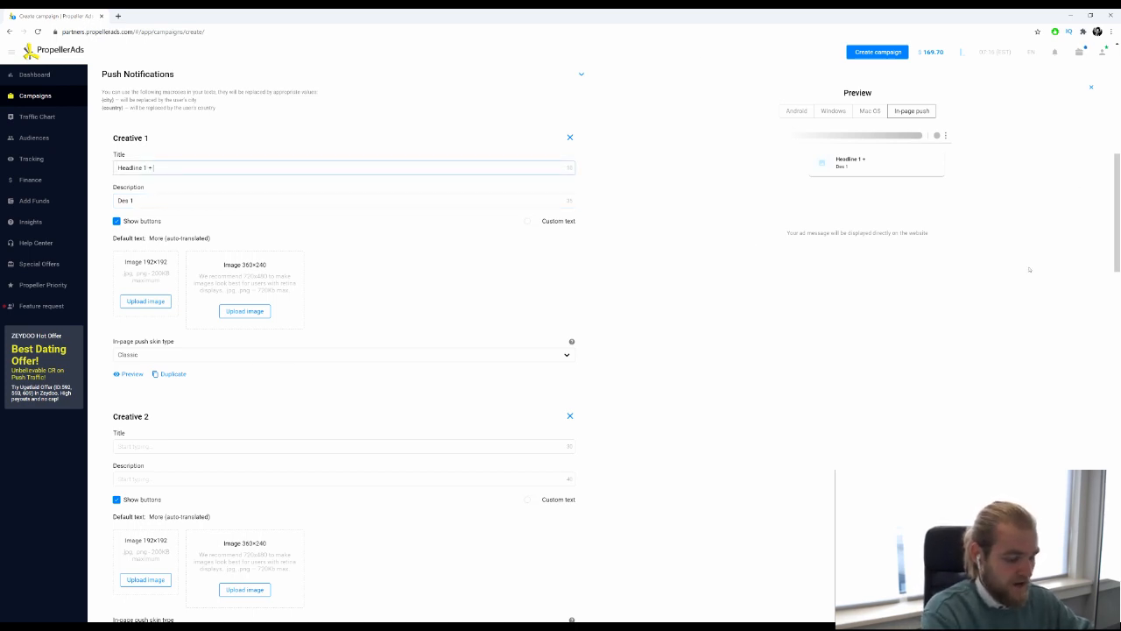
text(+ ima)
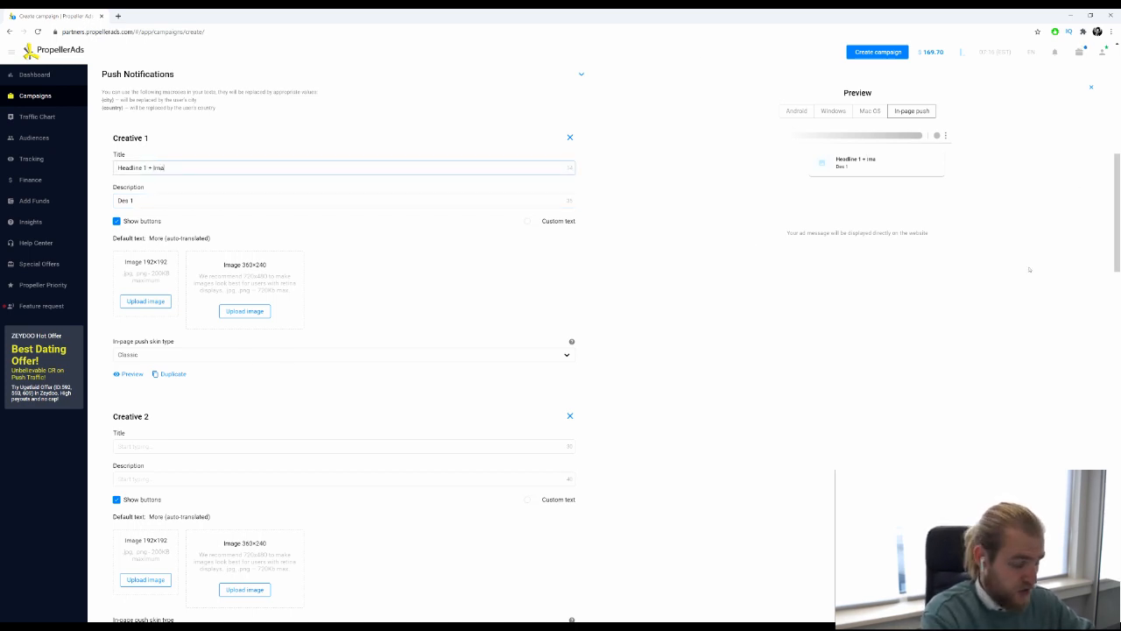
text(ge 1)
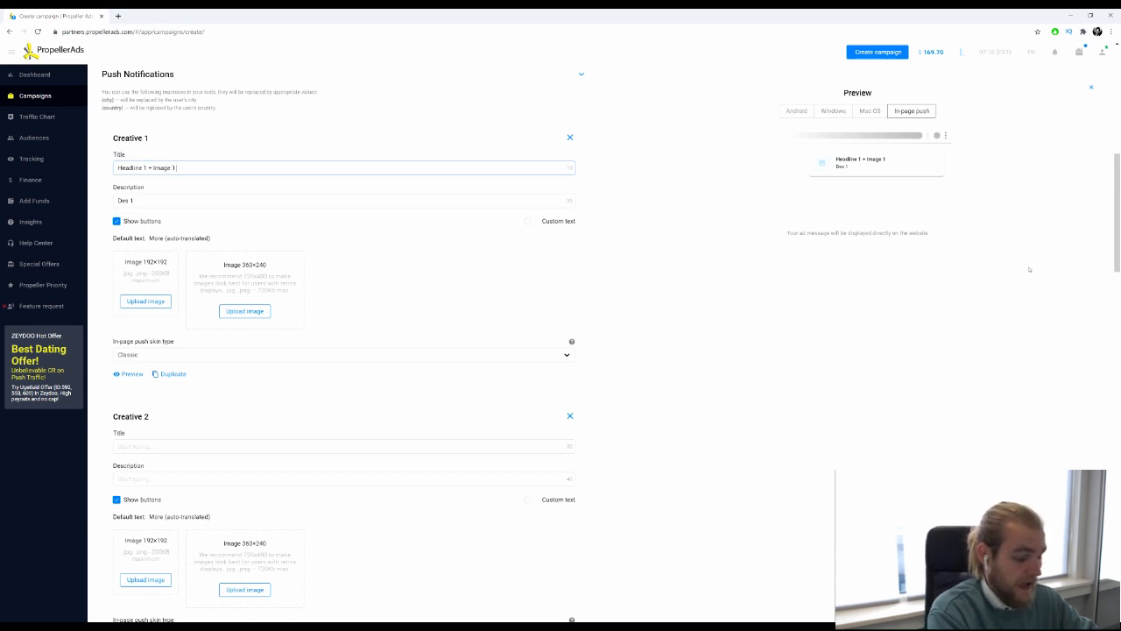
text( & Logo)
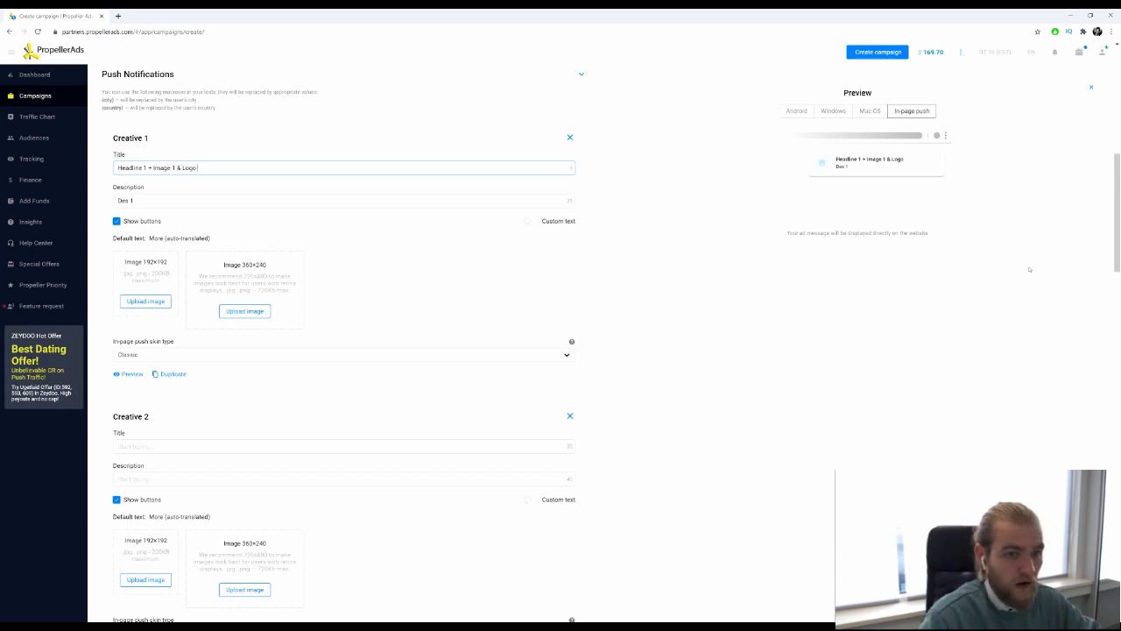
text( 1)
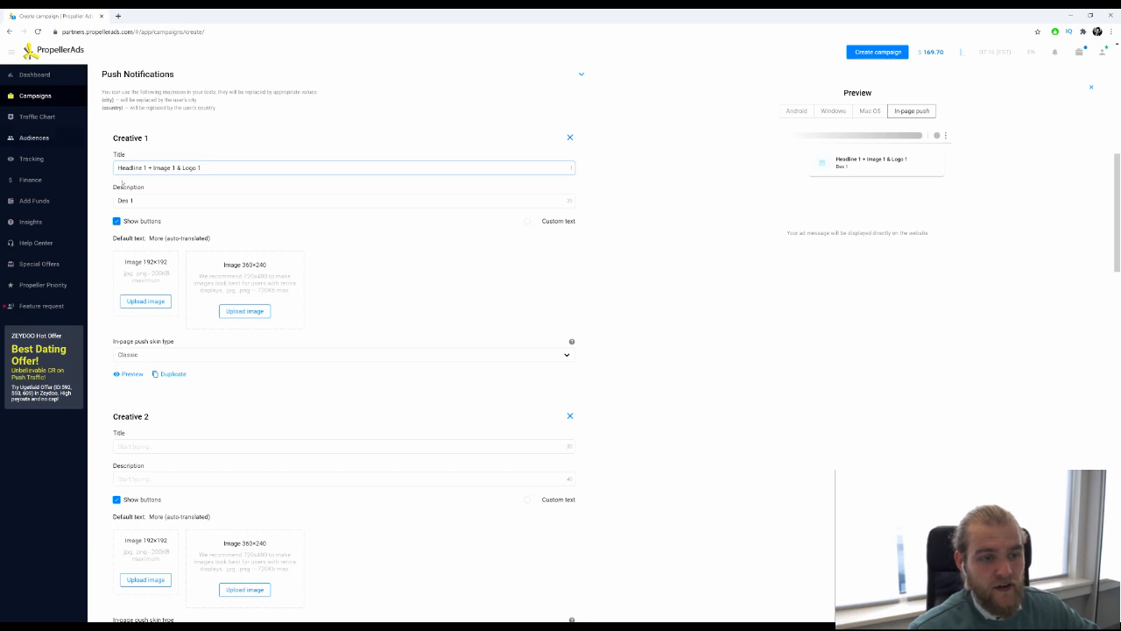
click(167, 170)
click(188, 167)
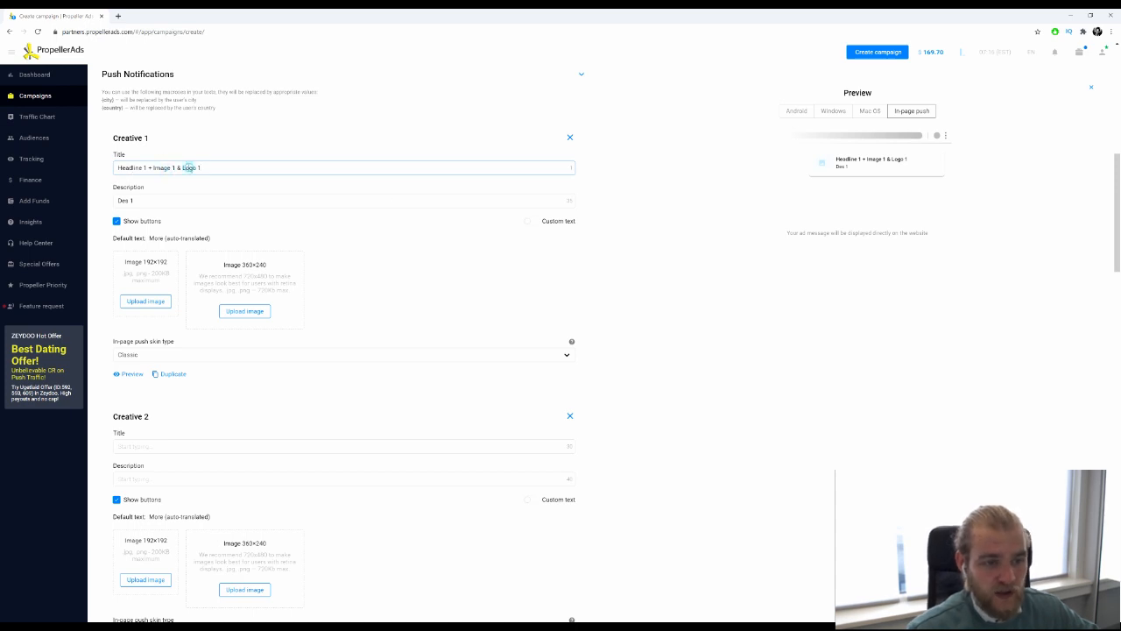
click(138, 200)
Step: Fill in Creative 2 with the title "Headline 2 - Im 1 - Logo 1" and the description "Des 2"
scroll(175, 263, down, 2)
scroll(178, 263, down, 1)
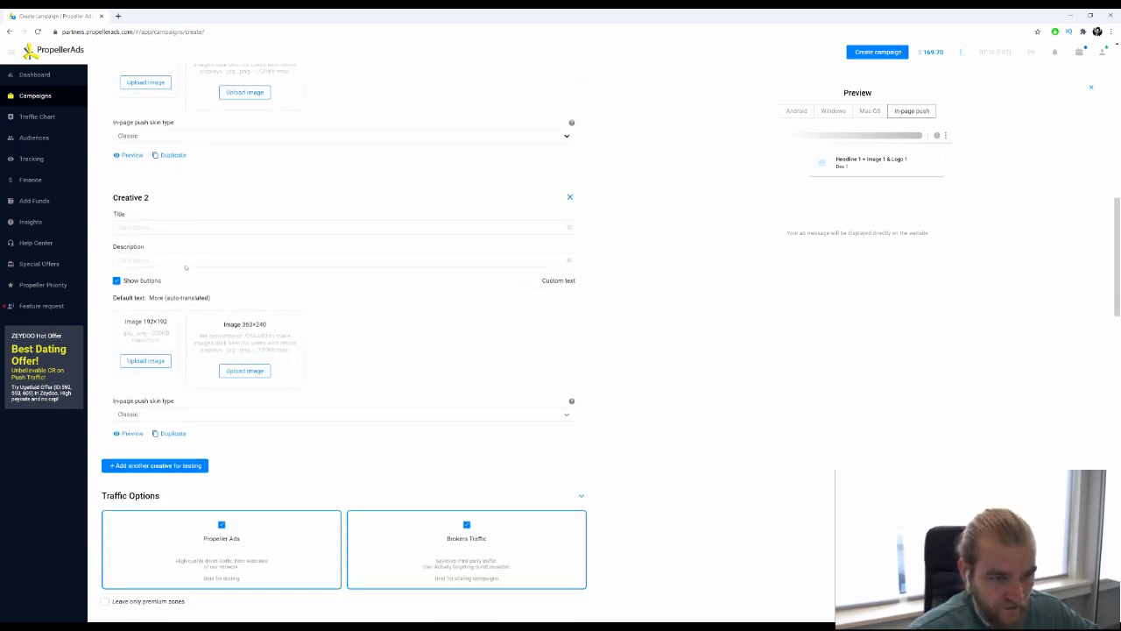
click(321, 230)
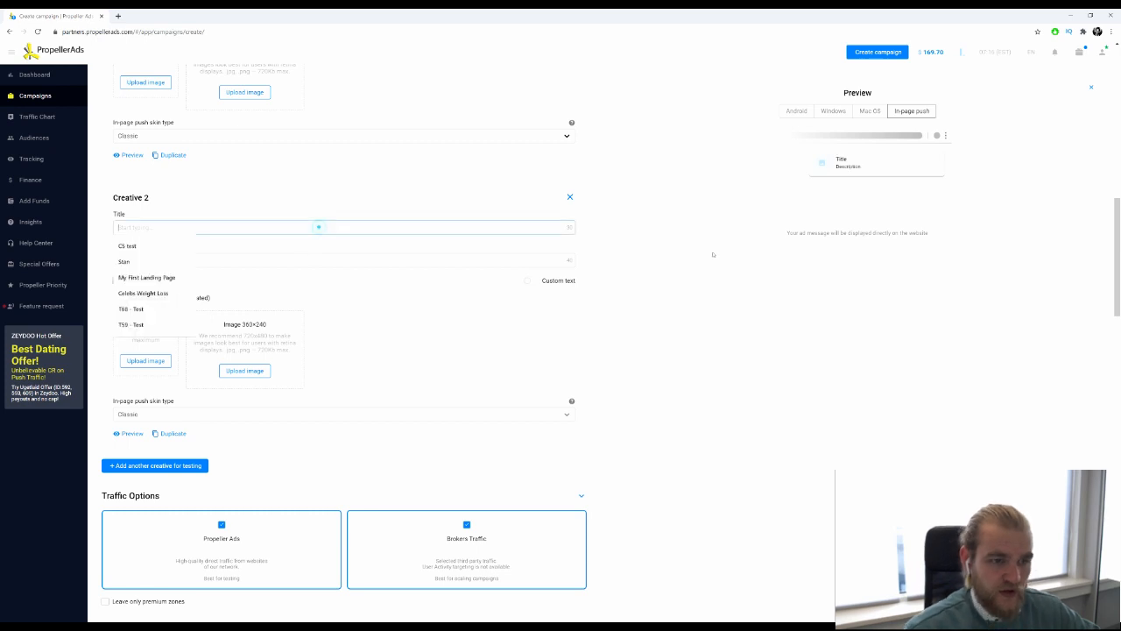
scroll(708, 260, up, 1)
text(Headline 2 - Im 1)
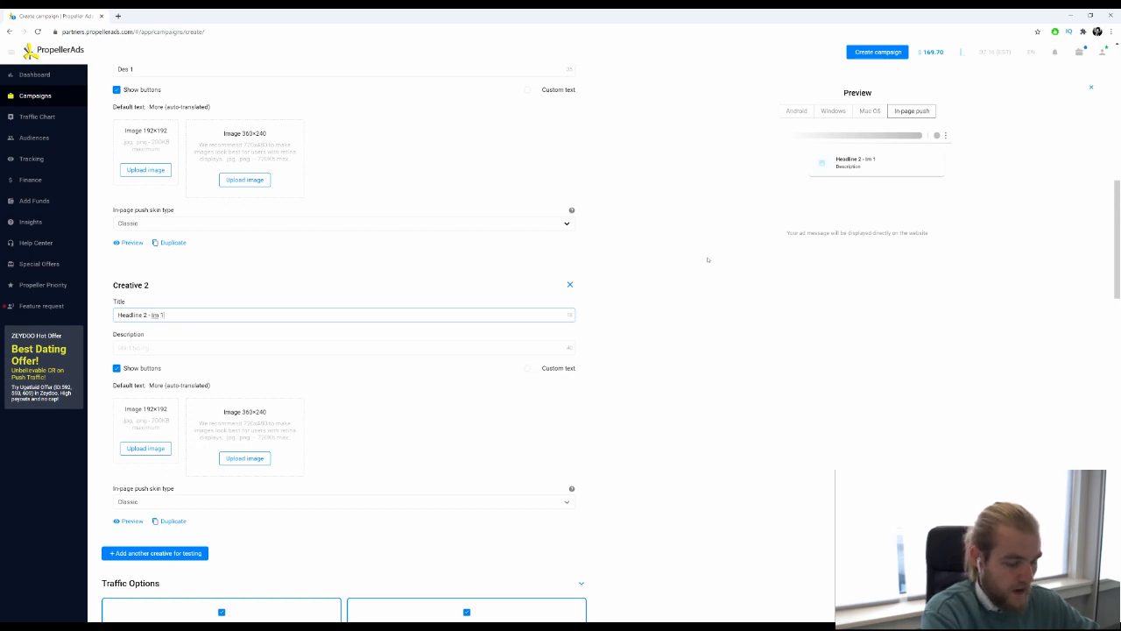
text(- Logo 1)
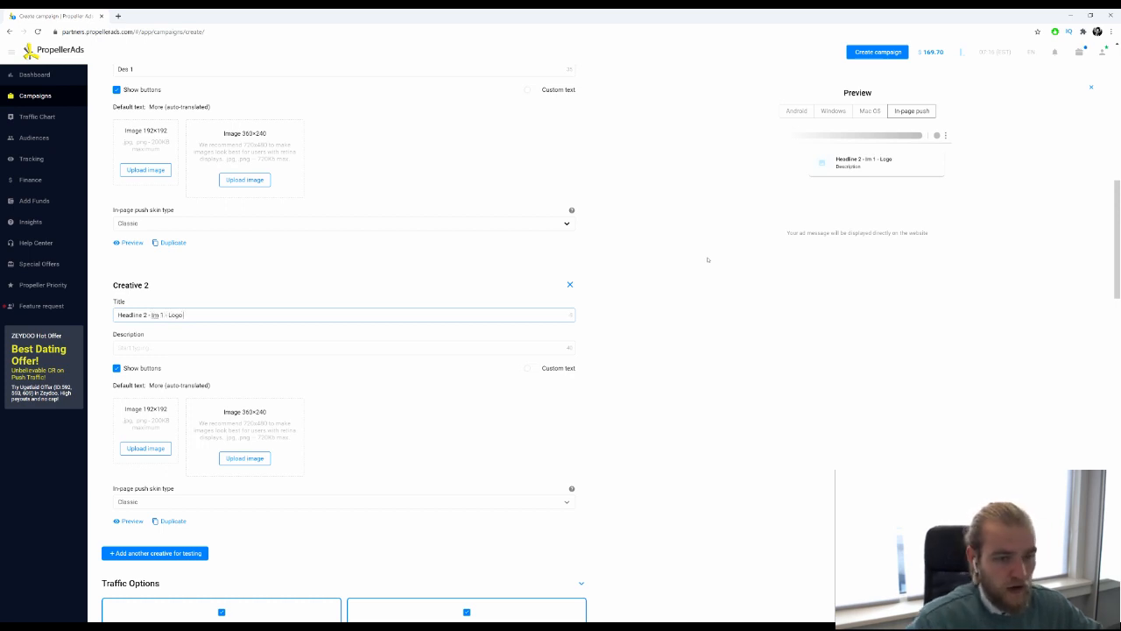
click(274, 354)
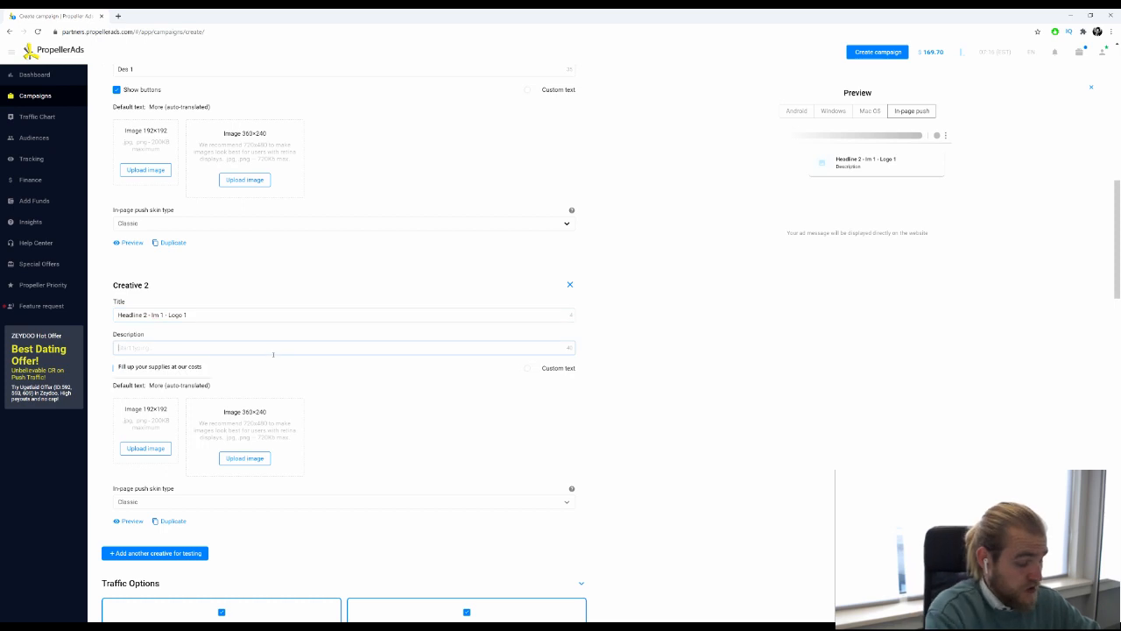
text(Des 2)
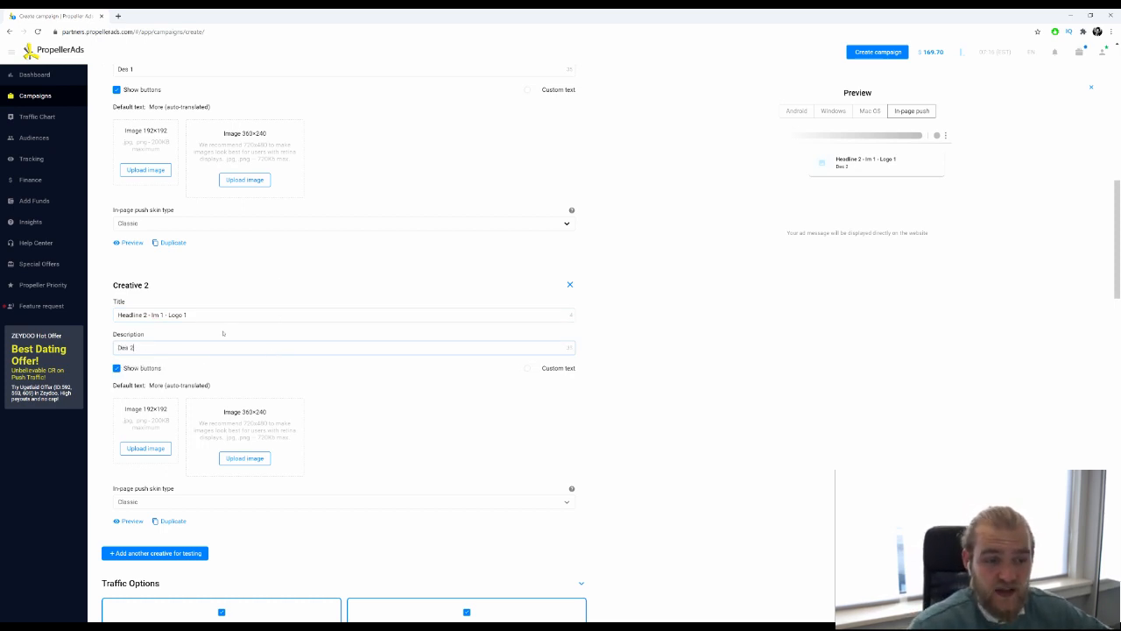
Step: Compare the titles and descriptions of Creative 1 and Creative 2
scroll(171, 338, up, 4)
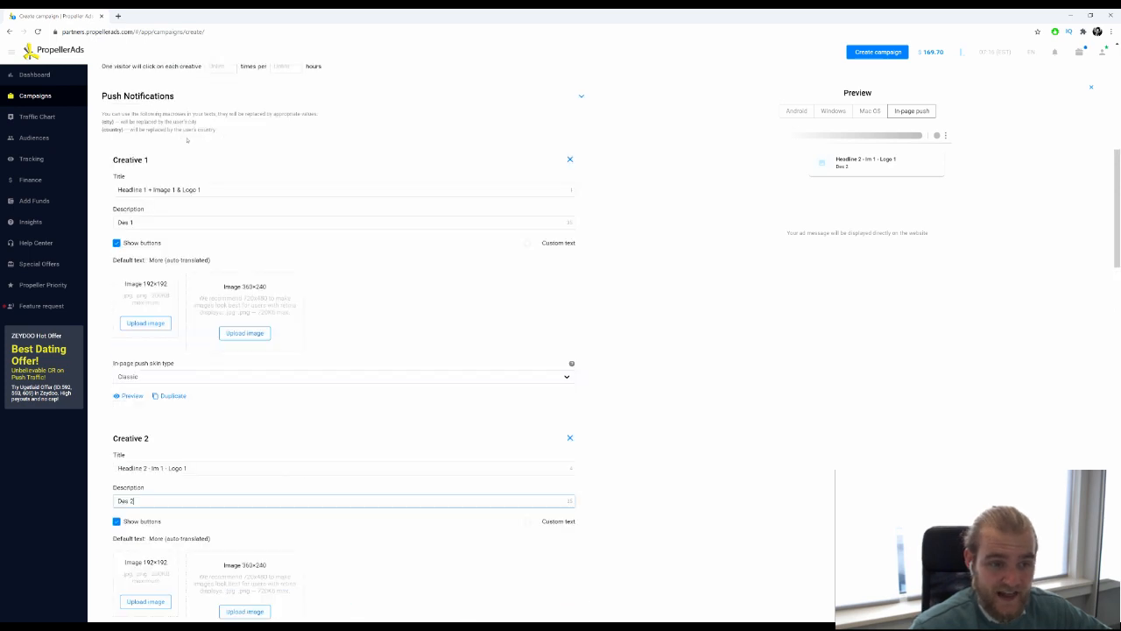
scroll(147, 286, down, 5)
scroll(147, 287, up, 3)
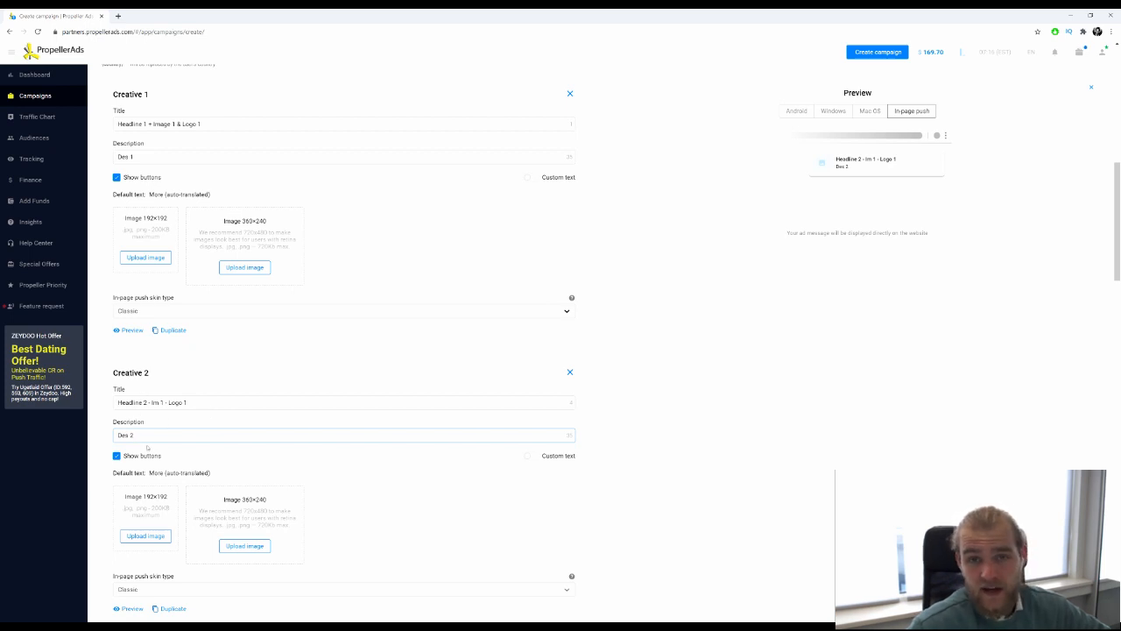
scroll(148, 447, up, 1)
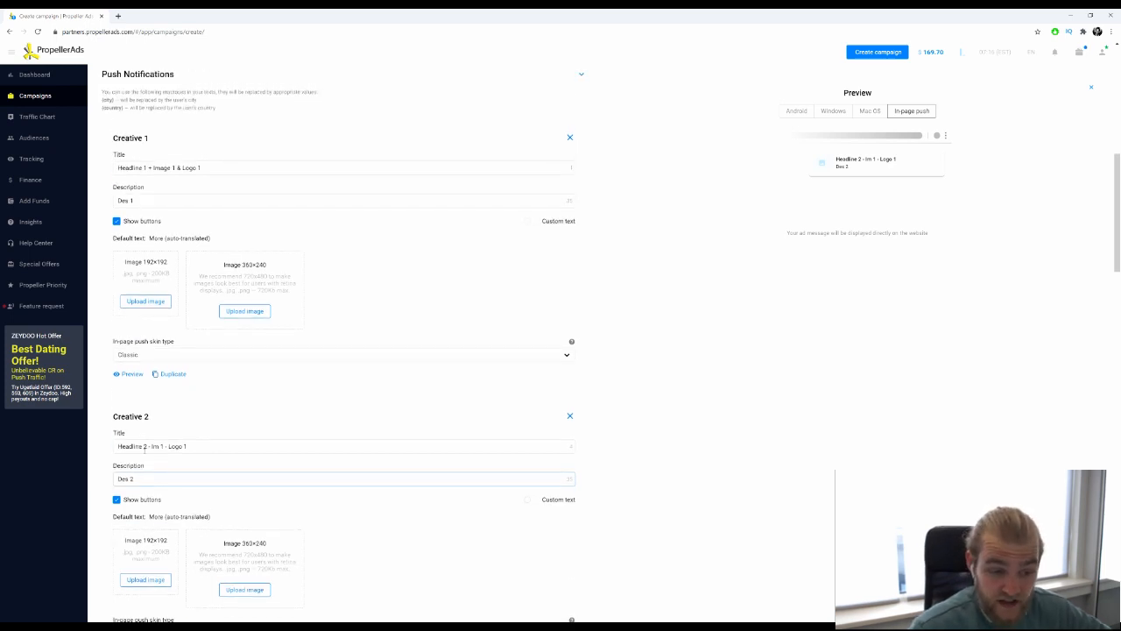
drag(147, 448, 106, 445)
drag(148, 478, 109, 482)
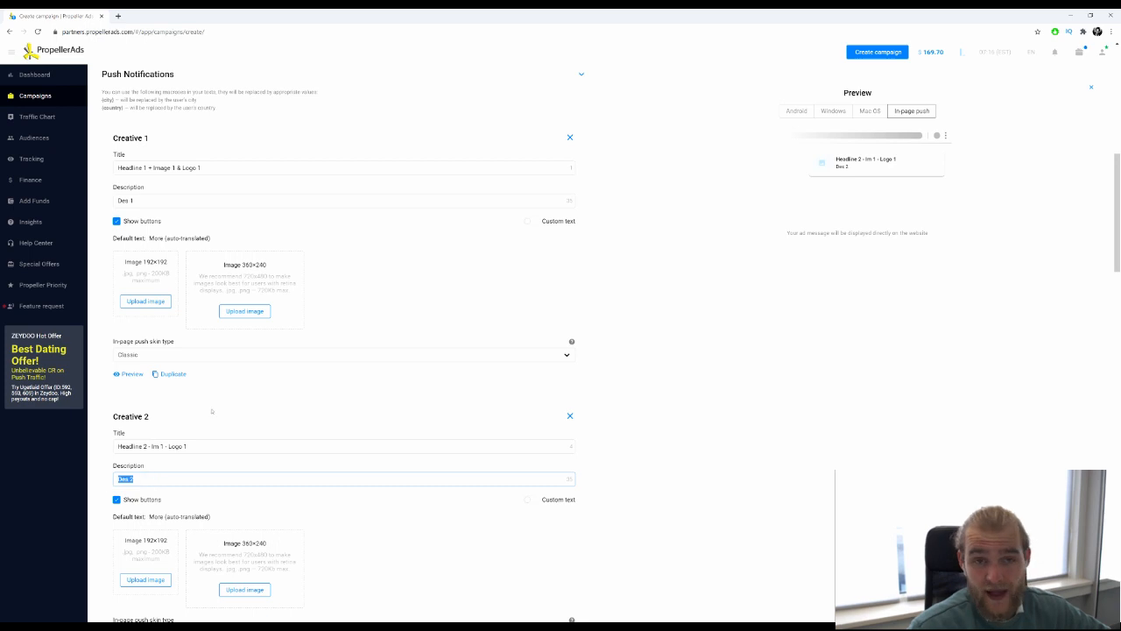
Step: Add a third creative for testing below Creative 2
scroll(211, 410, down, 4)
scroll(188, 615, up, 2)
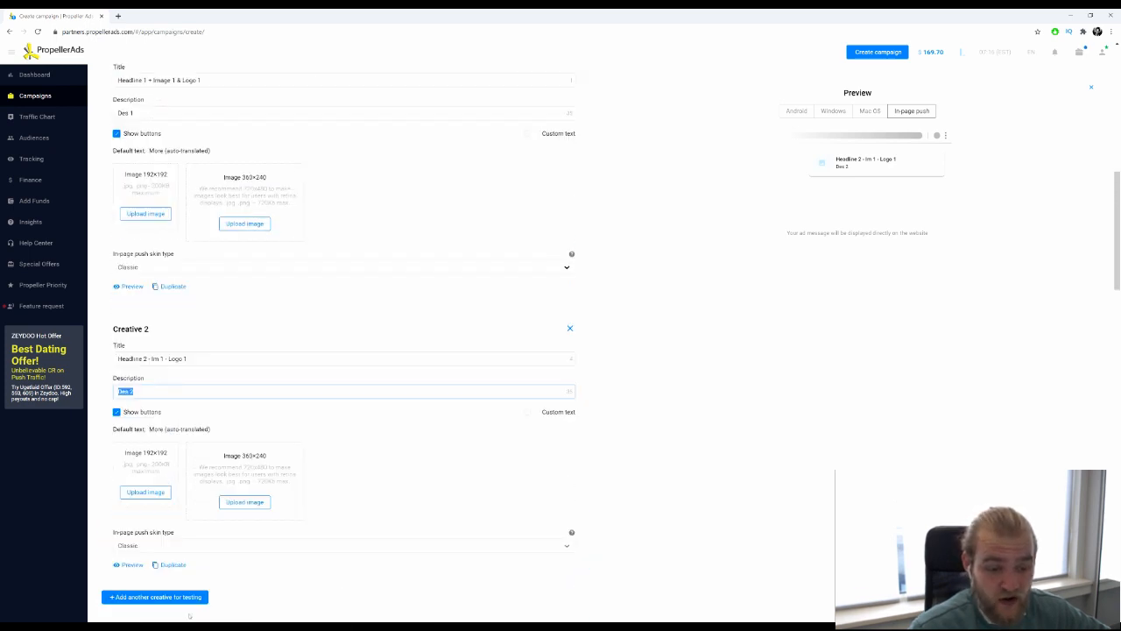
click(162, 596)
scroll(482, 219, down, 4)
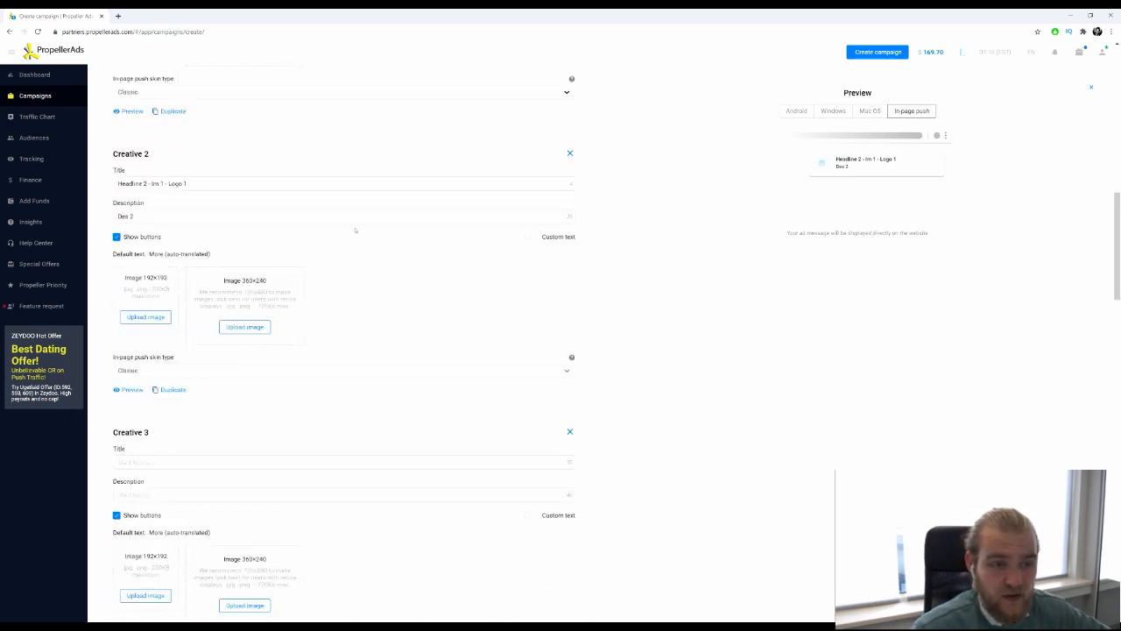
scroll(354, 230, down, 2)
scroll(225, 208, up, 1)
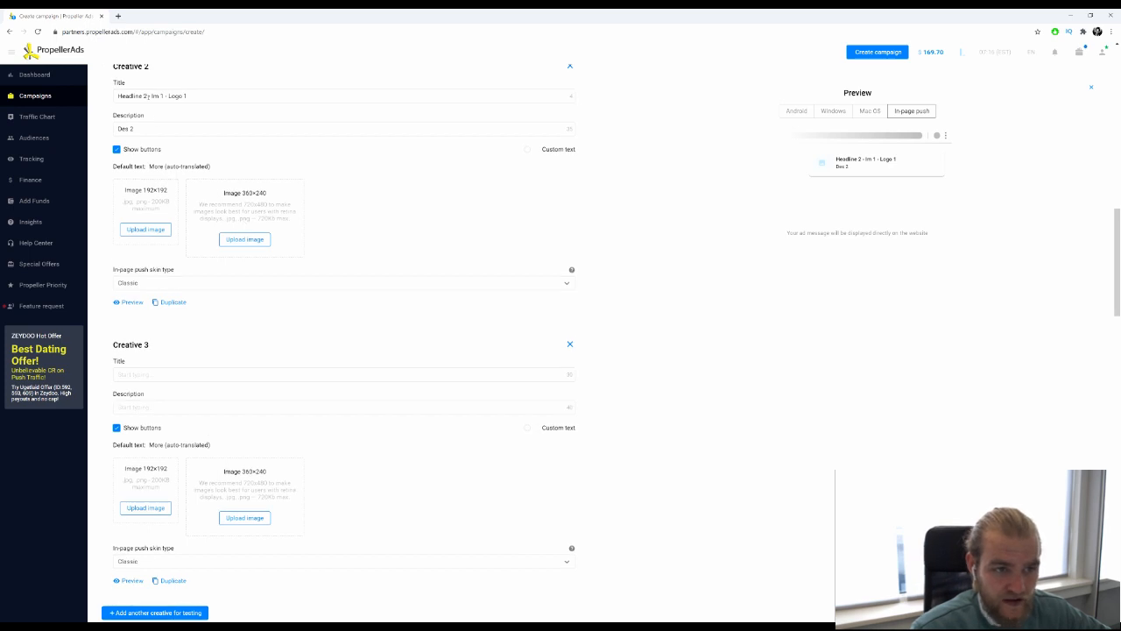
Step: Give Creative 3 the title "Headline 2 - Im 2 - Logo 2", varying the image and logo from Creative 2
drag(147, 97, 154, 147)
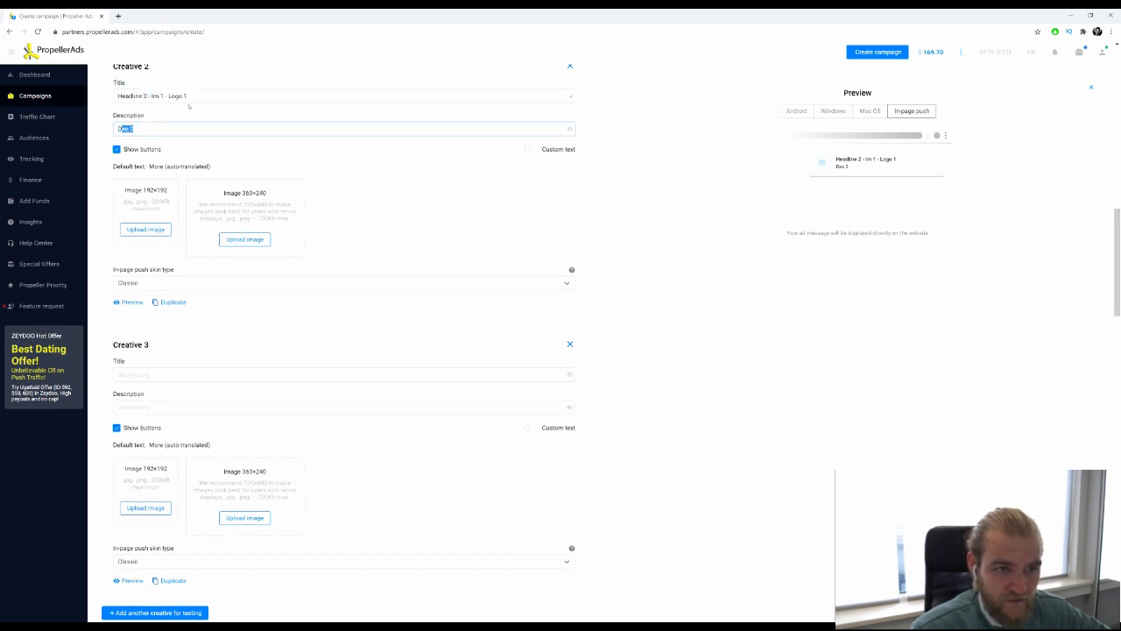
click(195, 96)
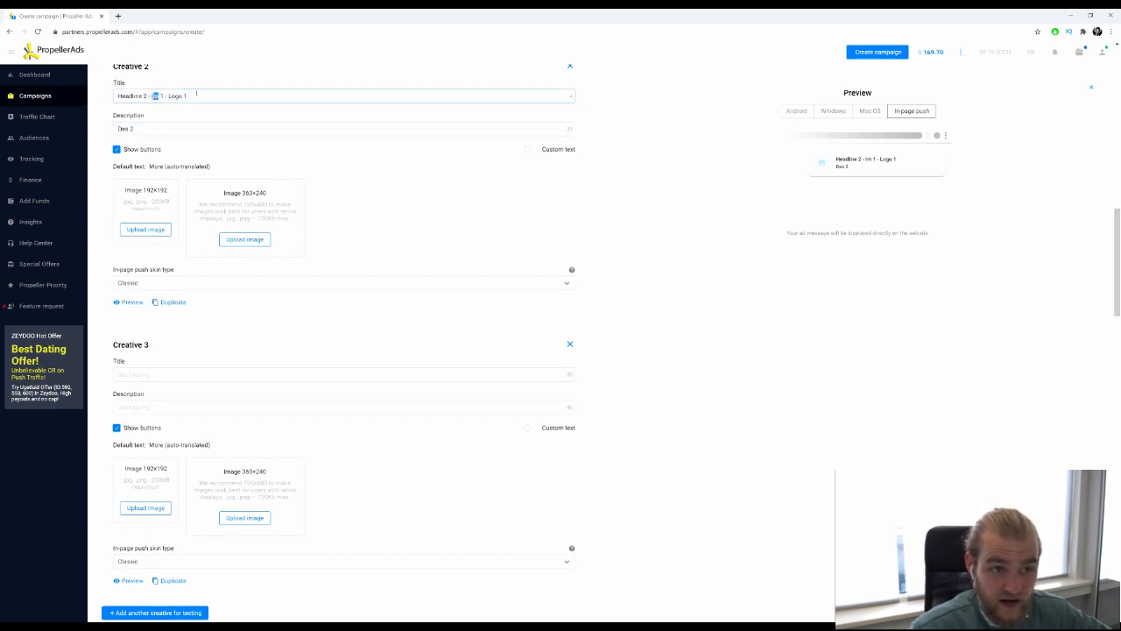
click(176, 376)
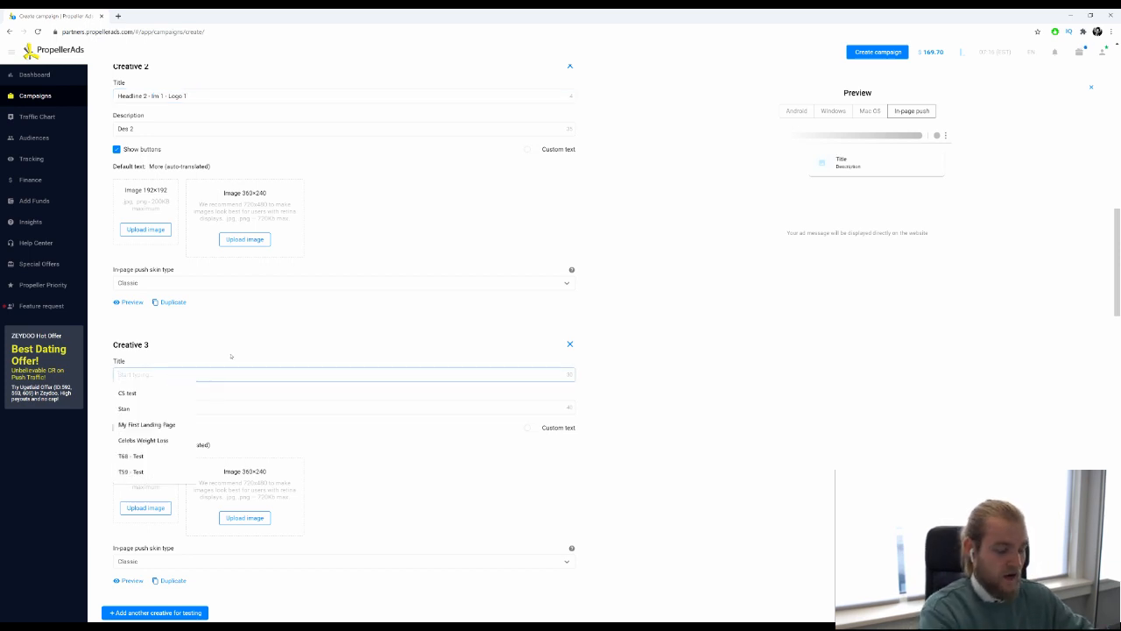
text(Headline 2)
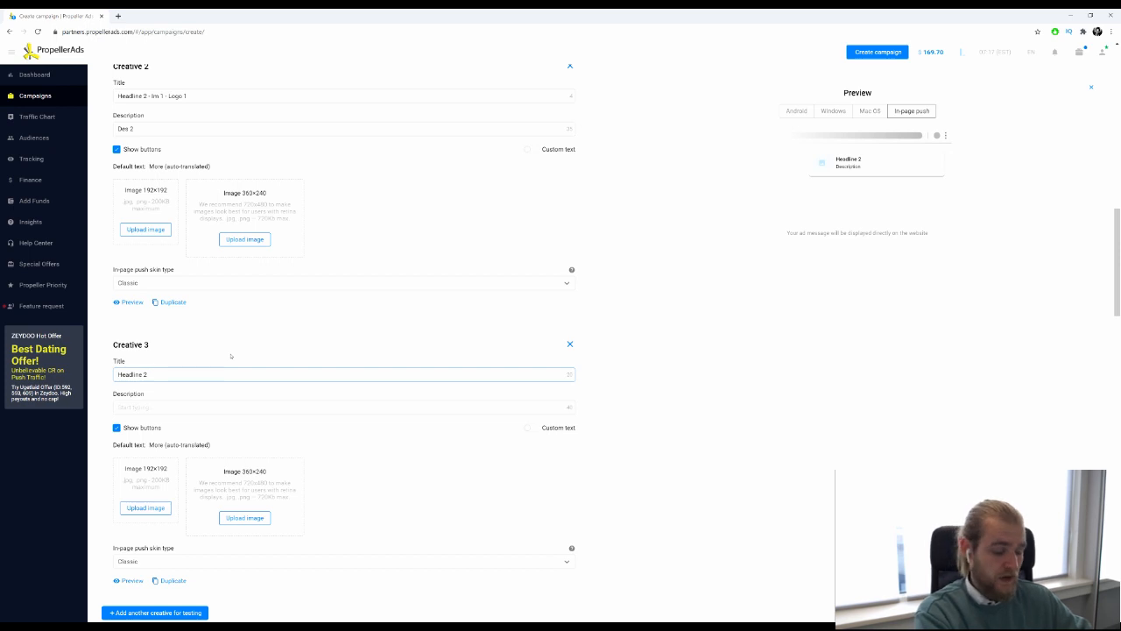
text( - Im)
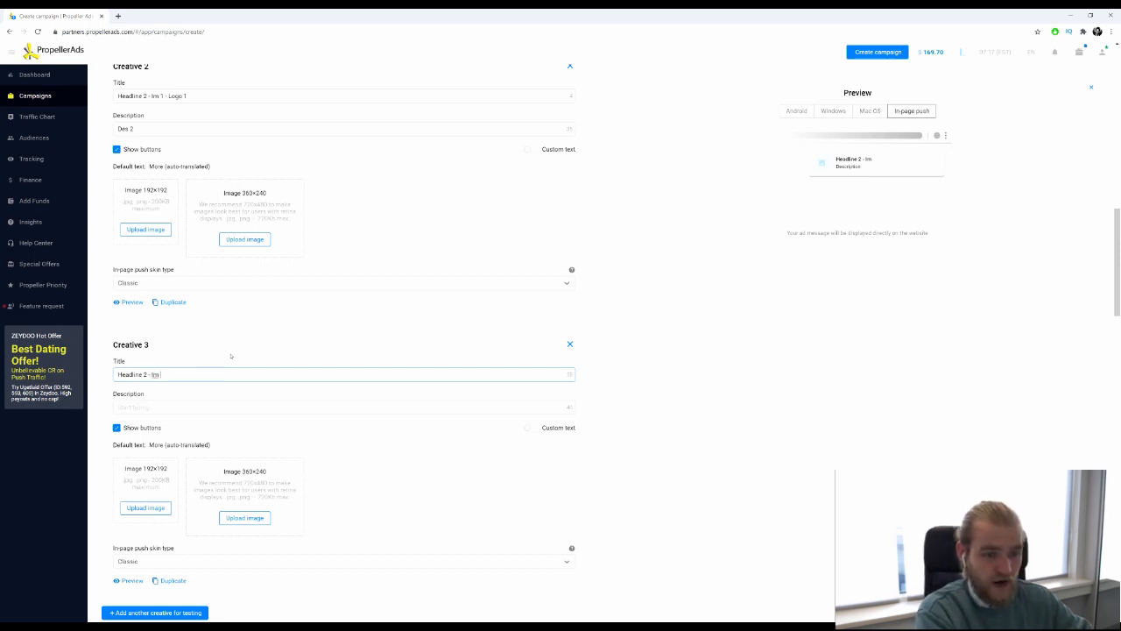
text( 2)
text( - Logo 2)
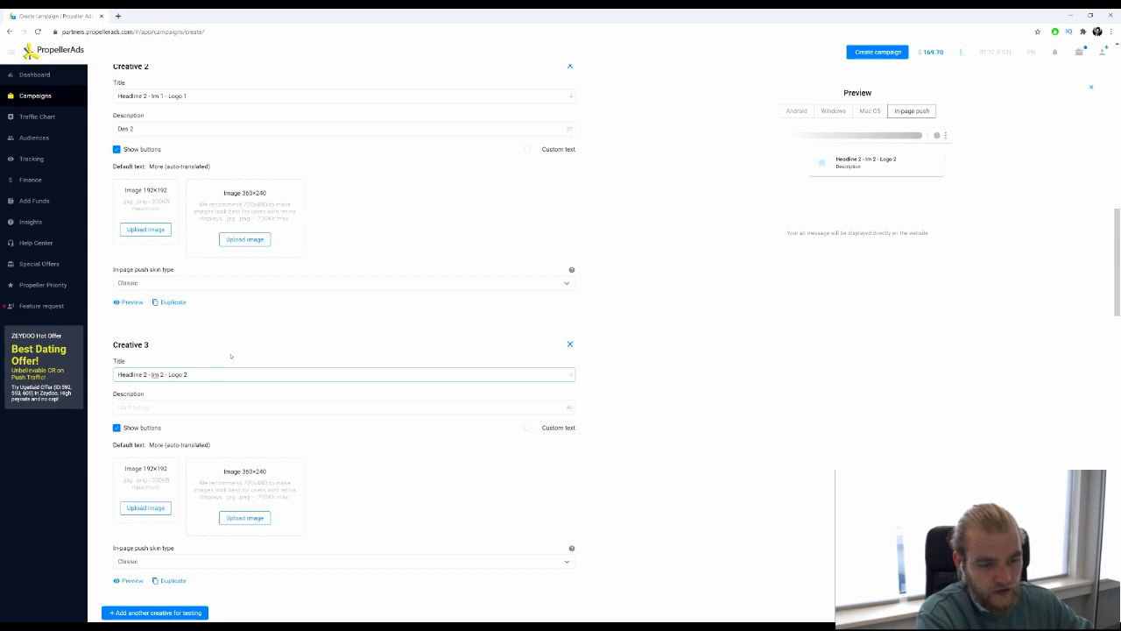
key(Tab)
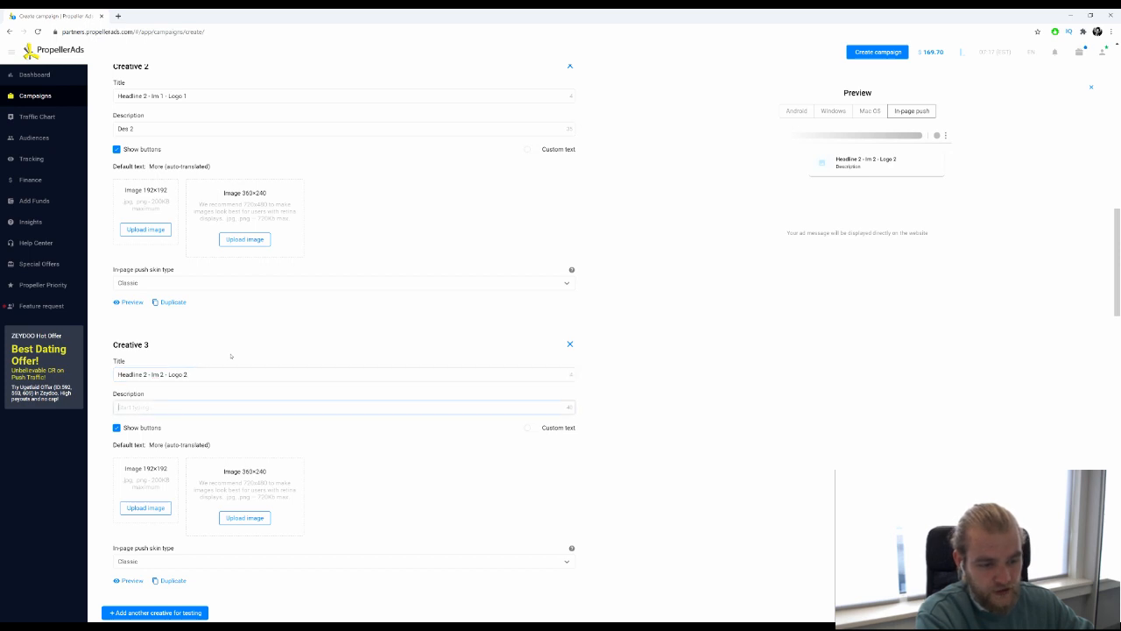
Step: Set the description of Creative 3 to "Des 2" and check its title against Creative 2
text(Des 2)
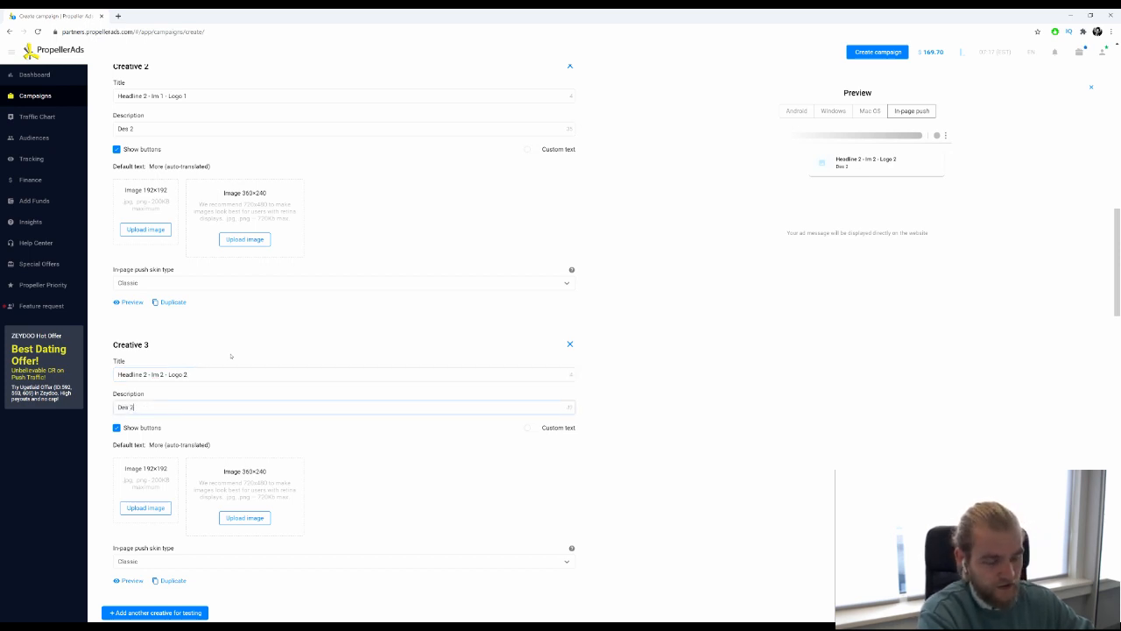
right_click(179, 347)
click(363, 330)
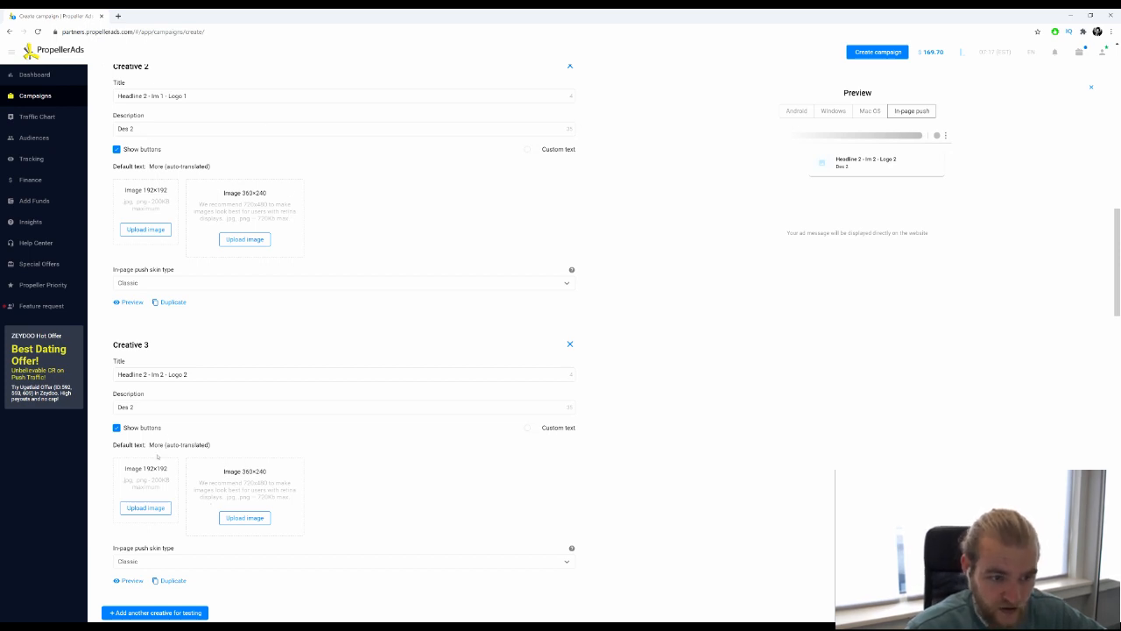
click(144, 376)
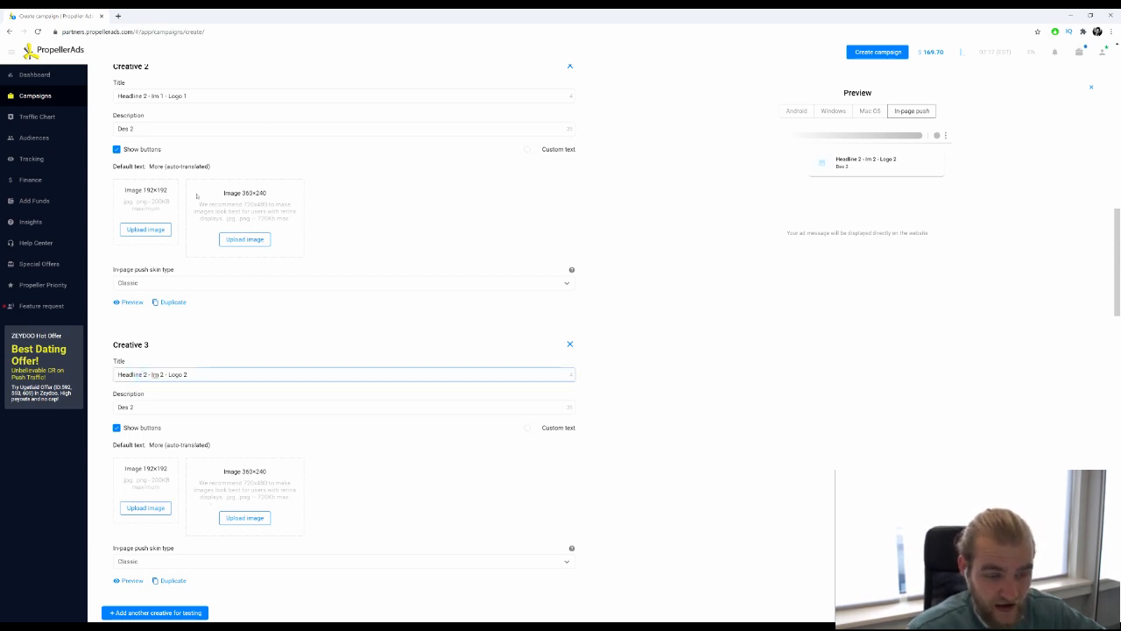
click(167, 375)
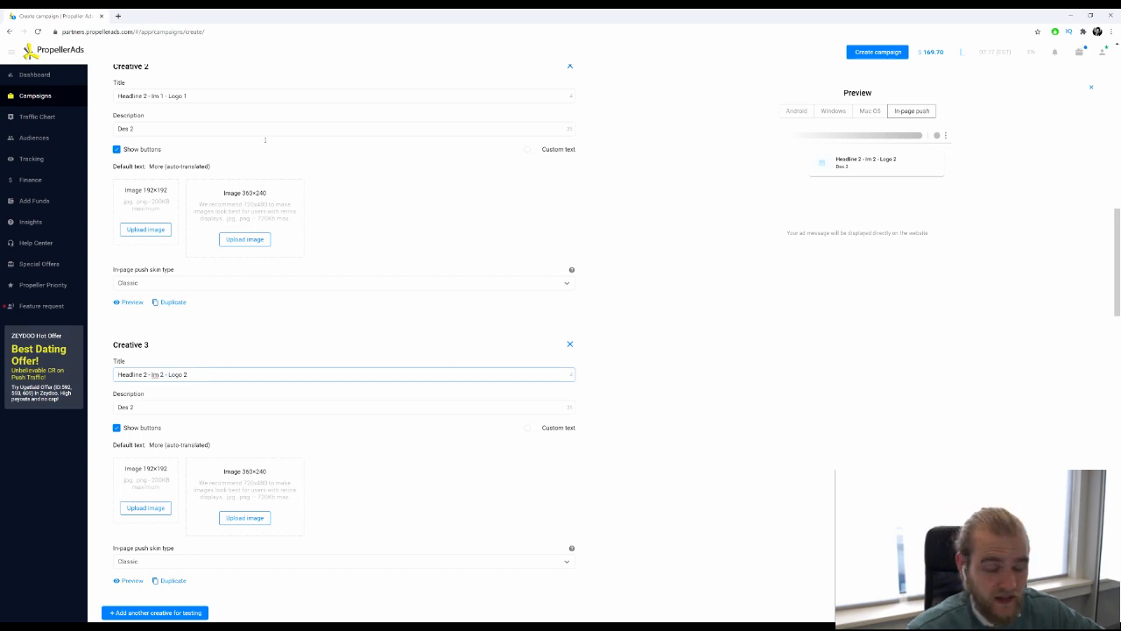
Step: Add a fourth creative for testing below Creative 3
scroll(157, 438, down, 2)
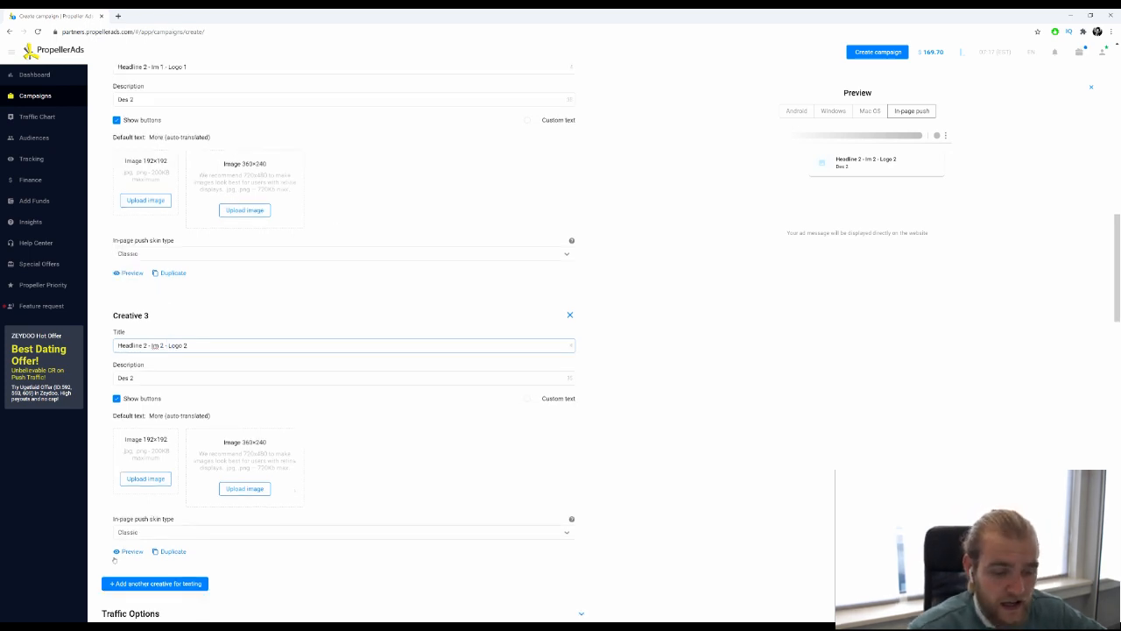
click(155, 524)
scroll(290, 401, down, 4)
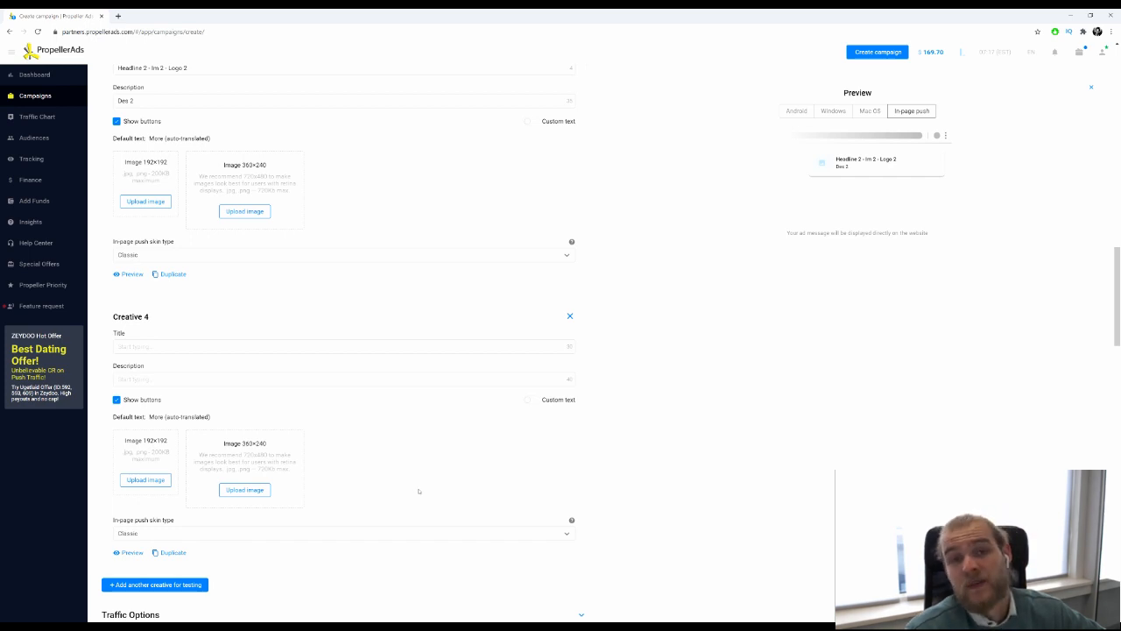
Step: Review the empty Creative 4 form and the Traffic Options and User Activity settings below it
scroll(427, 495, down, 8)
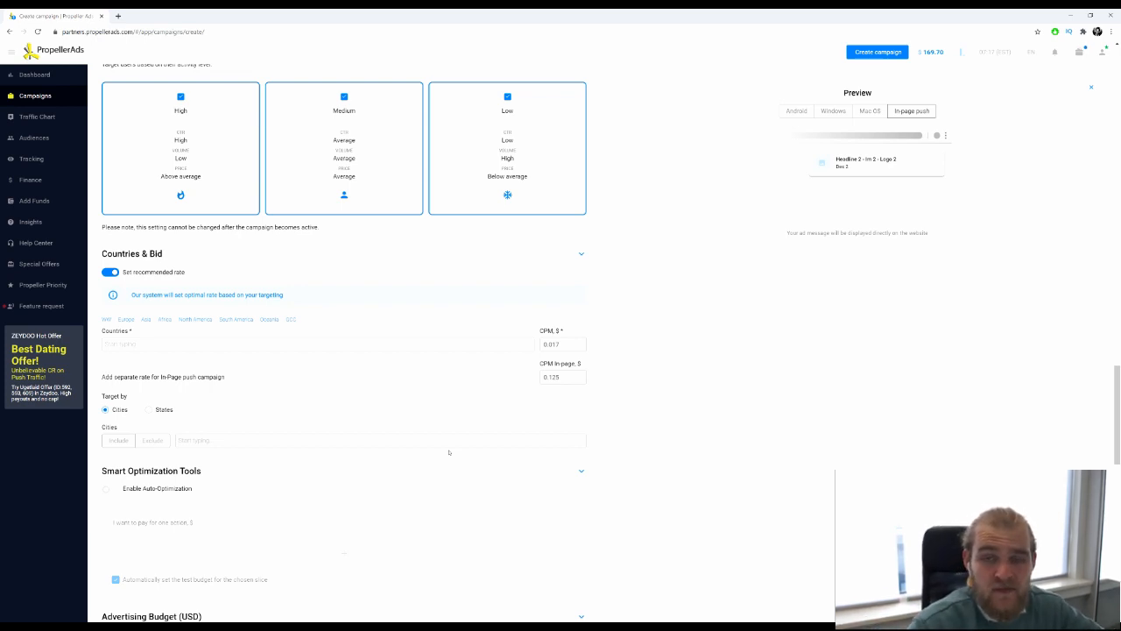
scroll(464, 441, up, 15)
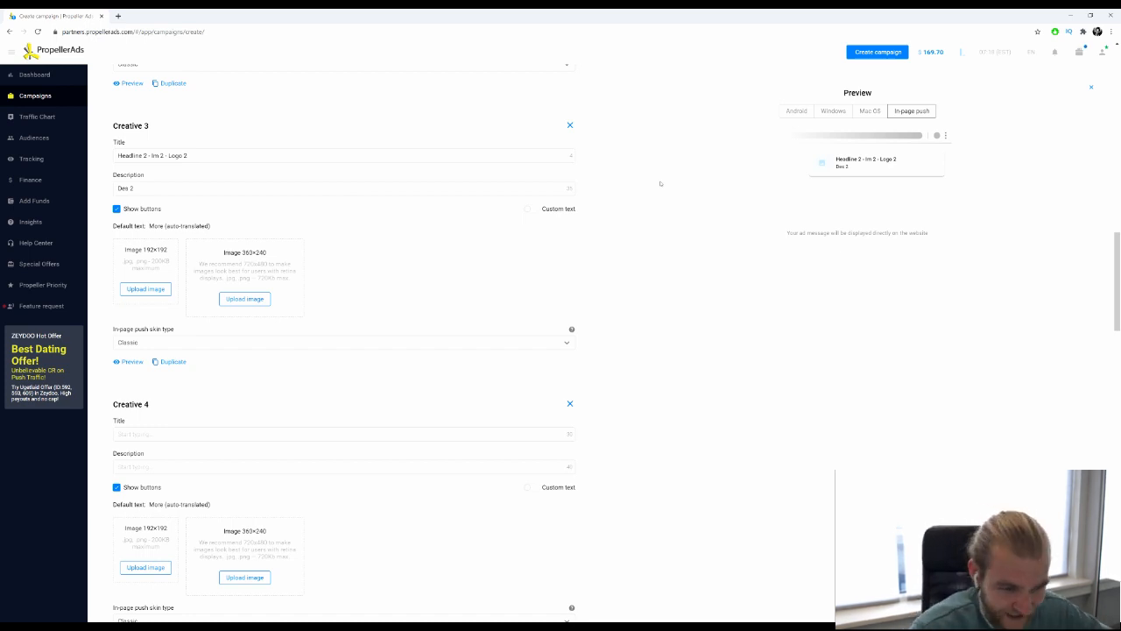
scroll(661, 184, down, 5)
scroll(270, 135, down, 5)
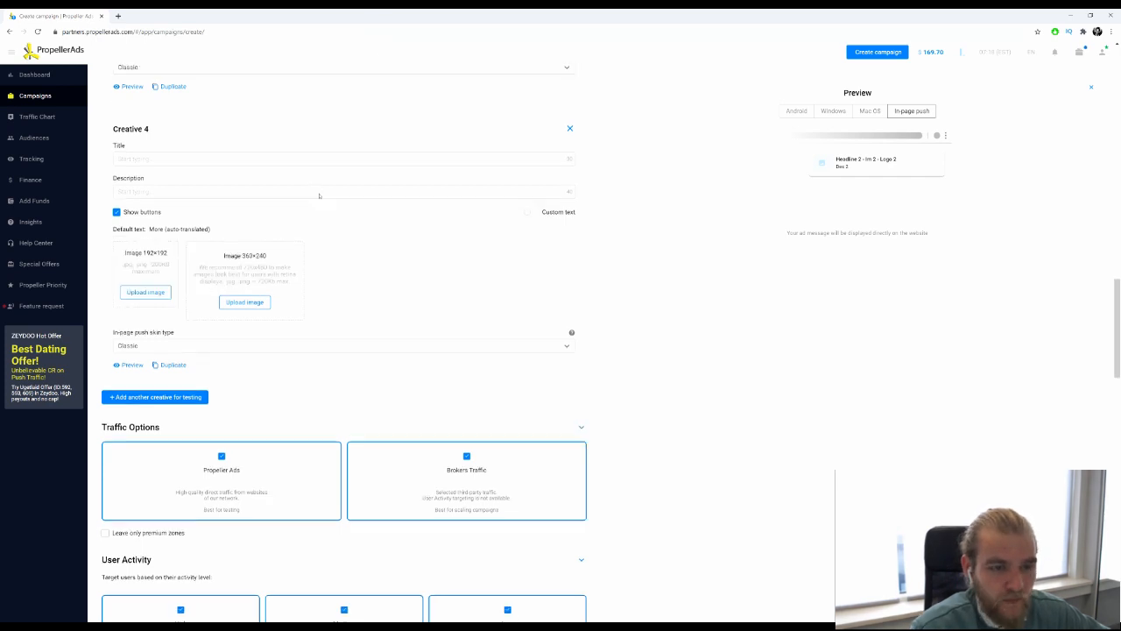
scroll(268, 108, up, 2)
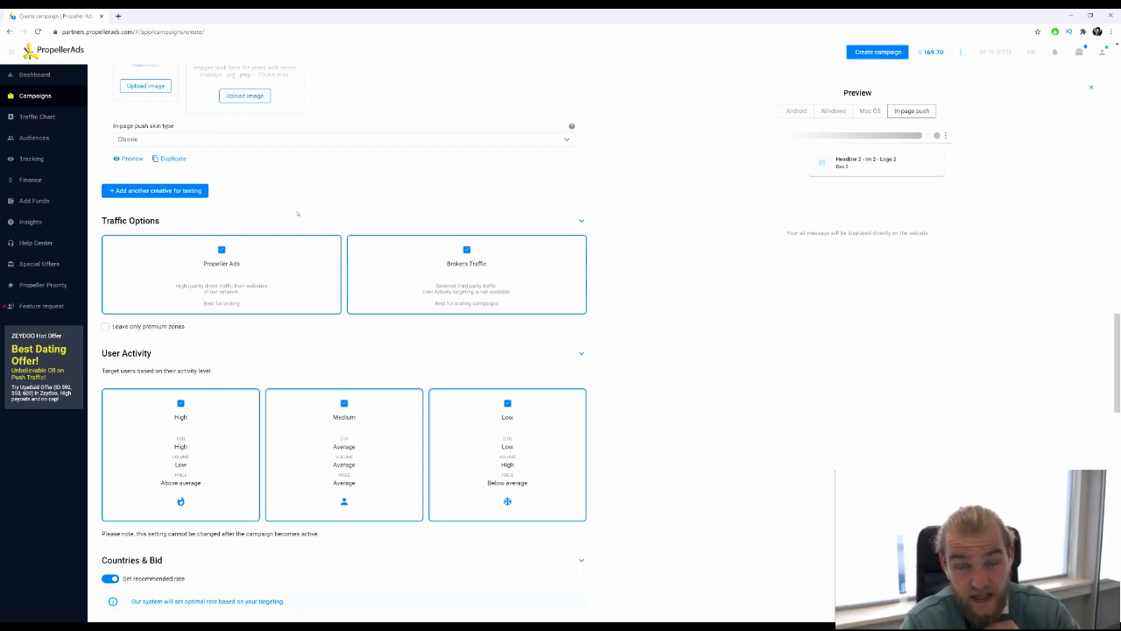
scroll(410, 266, down, 2)
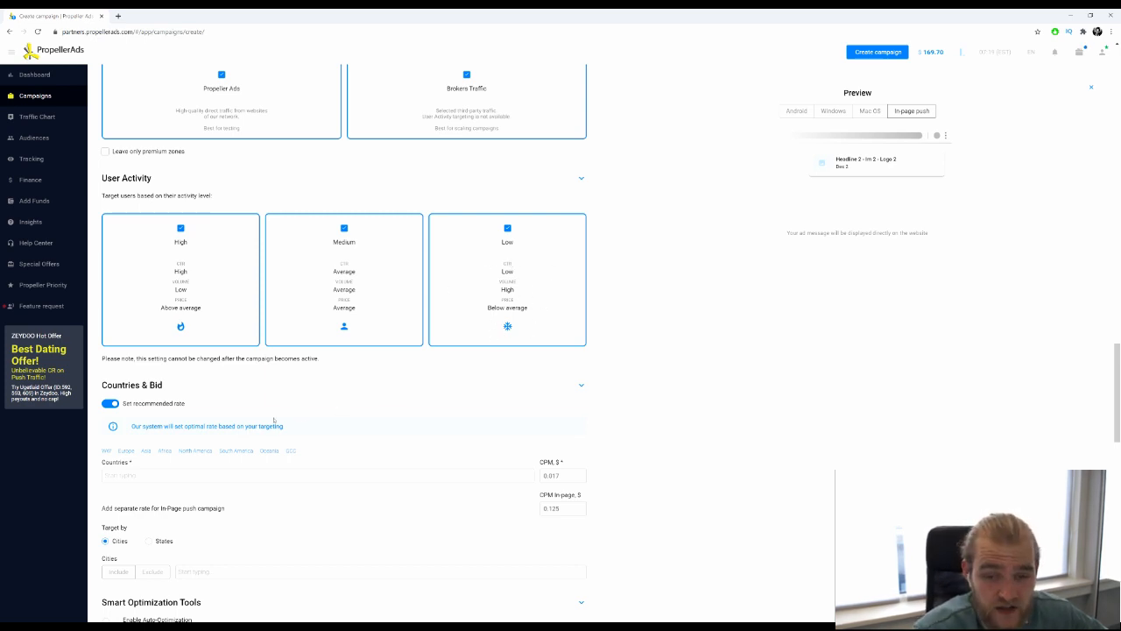
Step: Set the campaign's target country to United States in the Countries & Bid section
scroll(253, 303, down, 2)
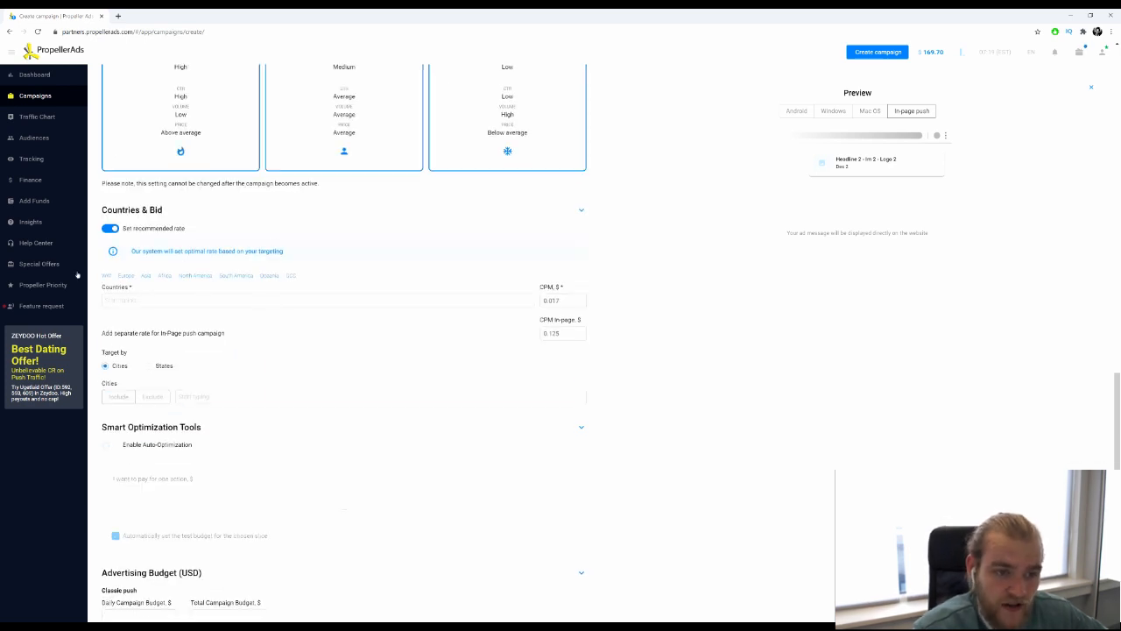
scroll(273, 238, down, 1)
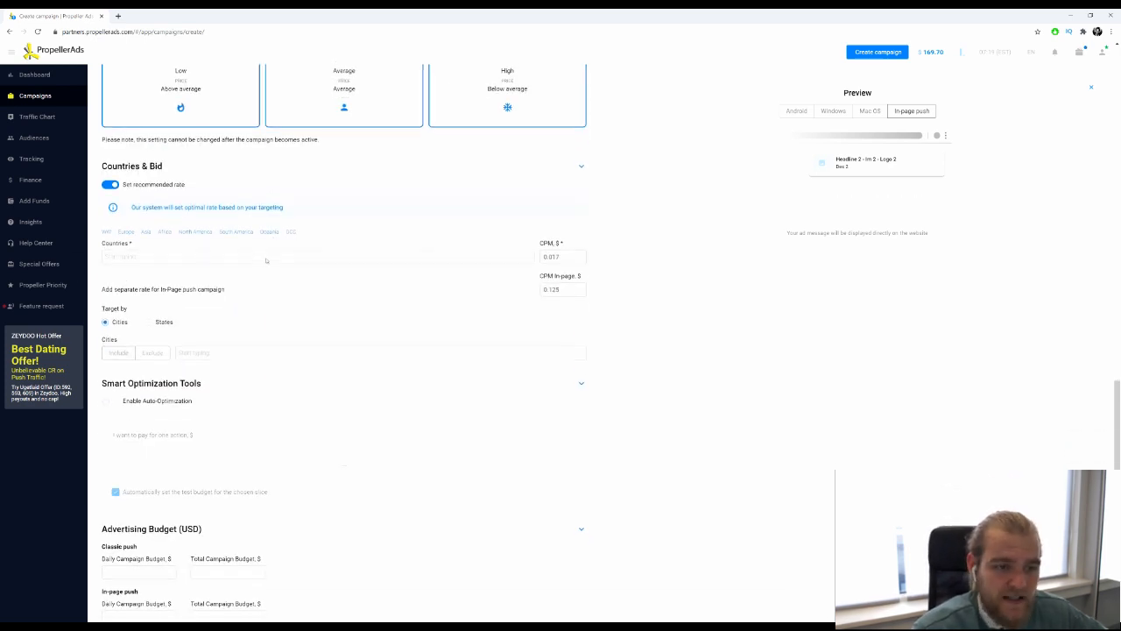
click(266, 256)
text(uni)
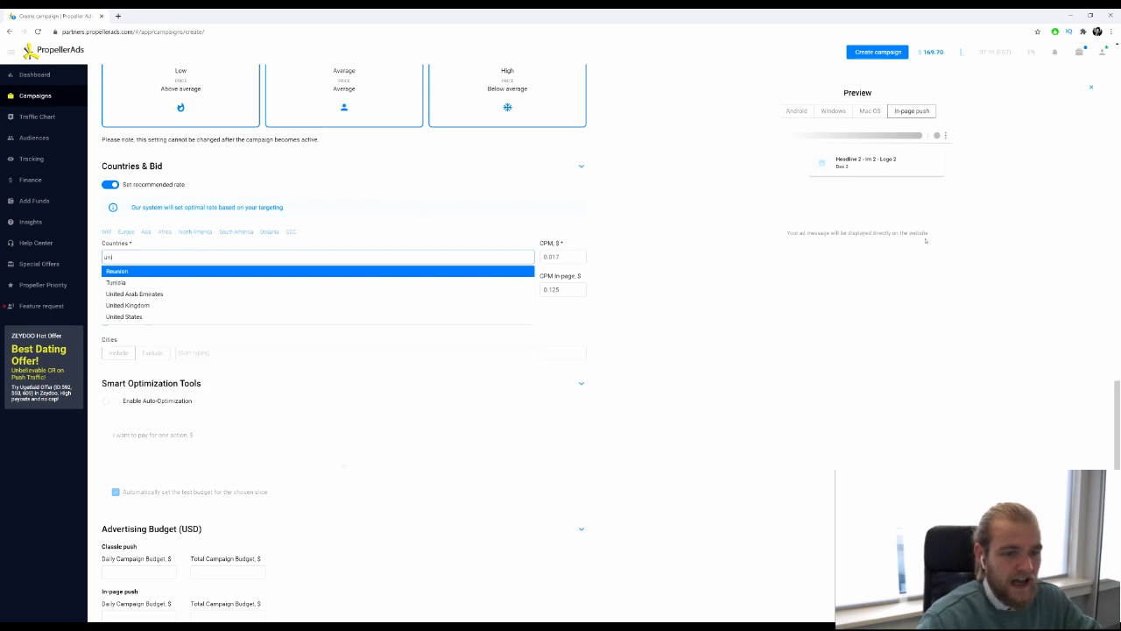
text(te)
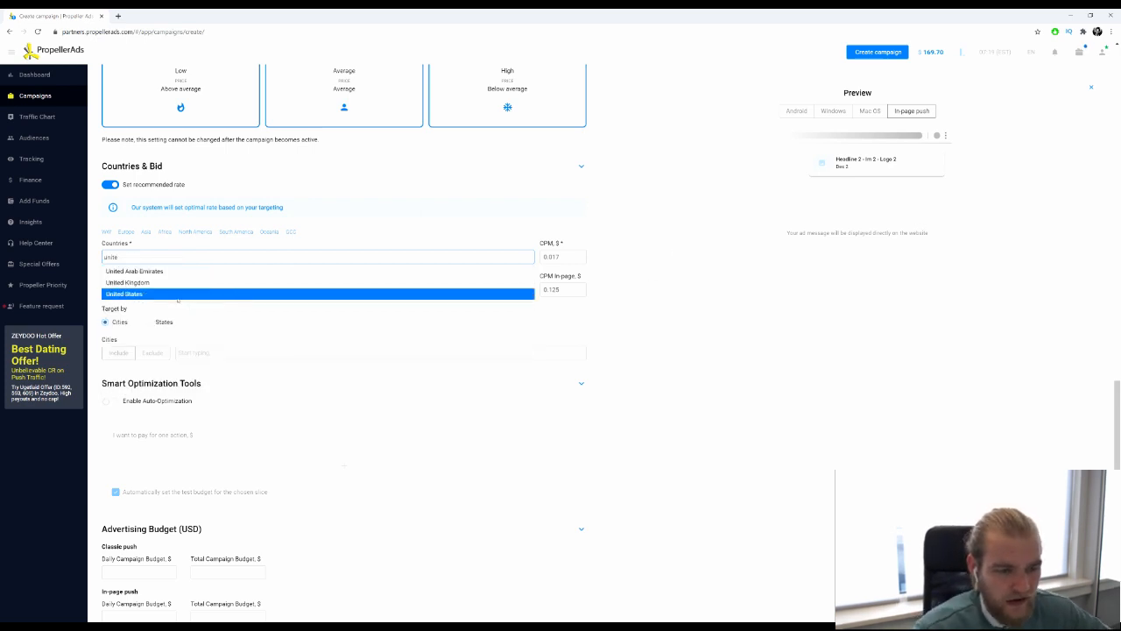
click(152, 294)
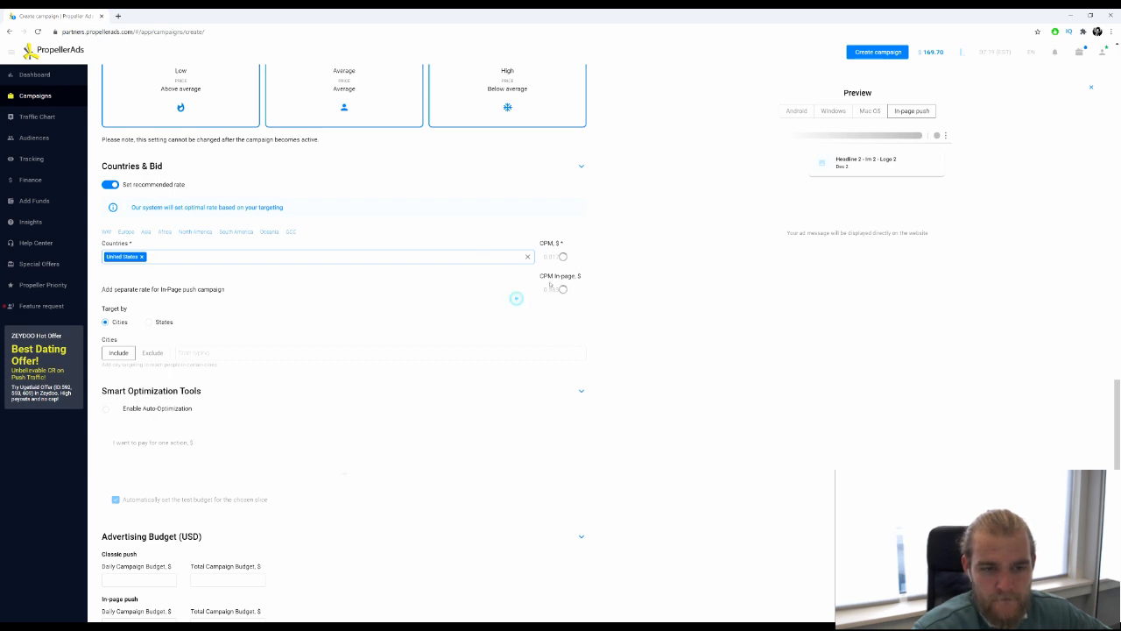
Step: Examine the recommended CPM and in-page CPM rates and the city or state targeting options for the United States
scroll(526, 289, down, 3)
scroll(621, 234, up, 1)
scroll(621, 234, up, 1)
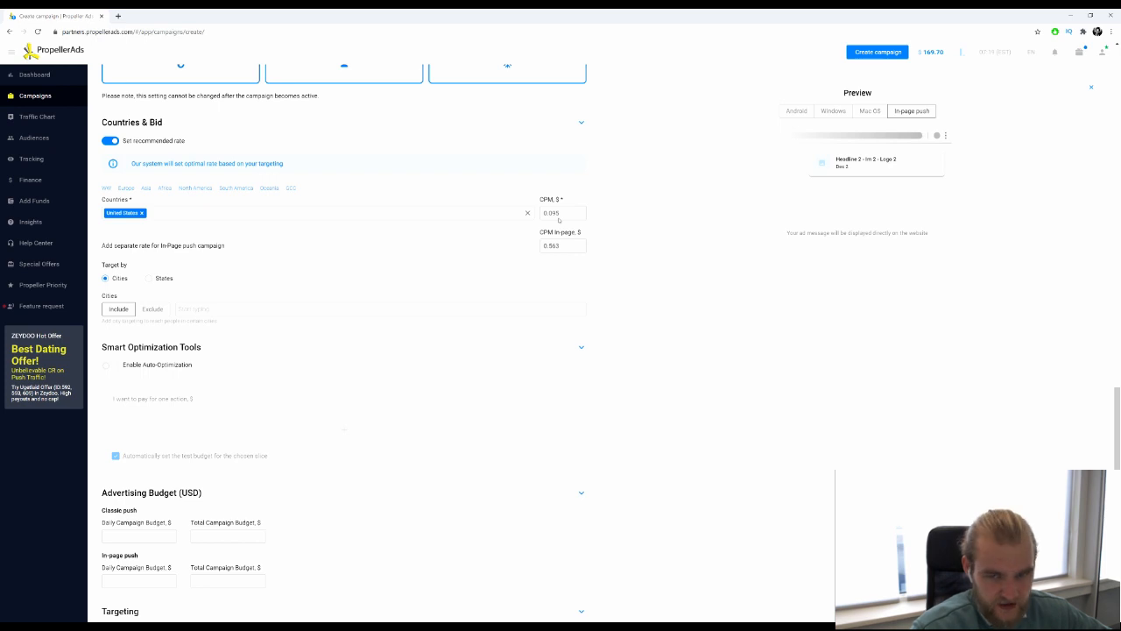
scroll(558, 219, down, 1)
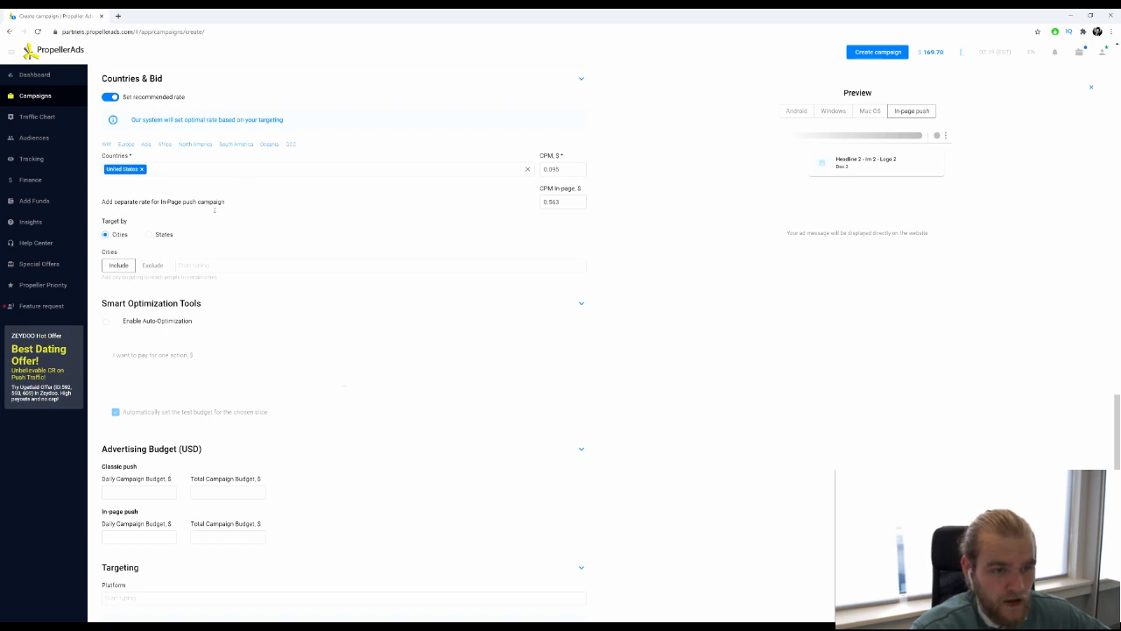
drag(105, 218, 182, 229)
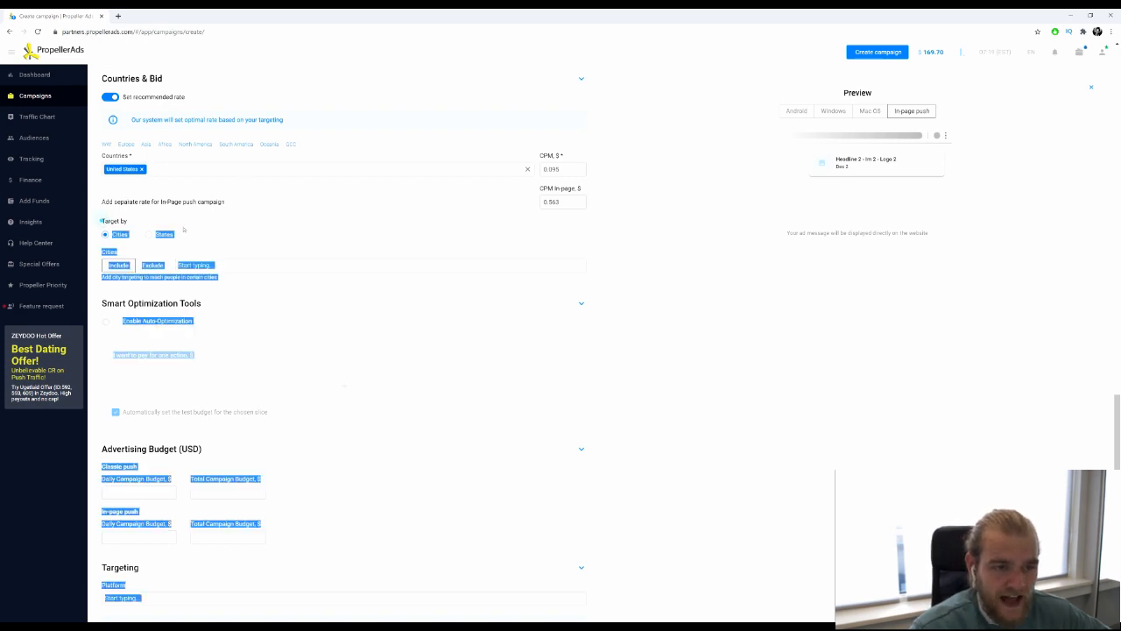
click(244, 210)
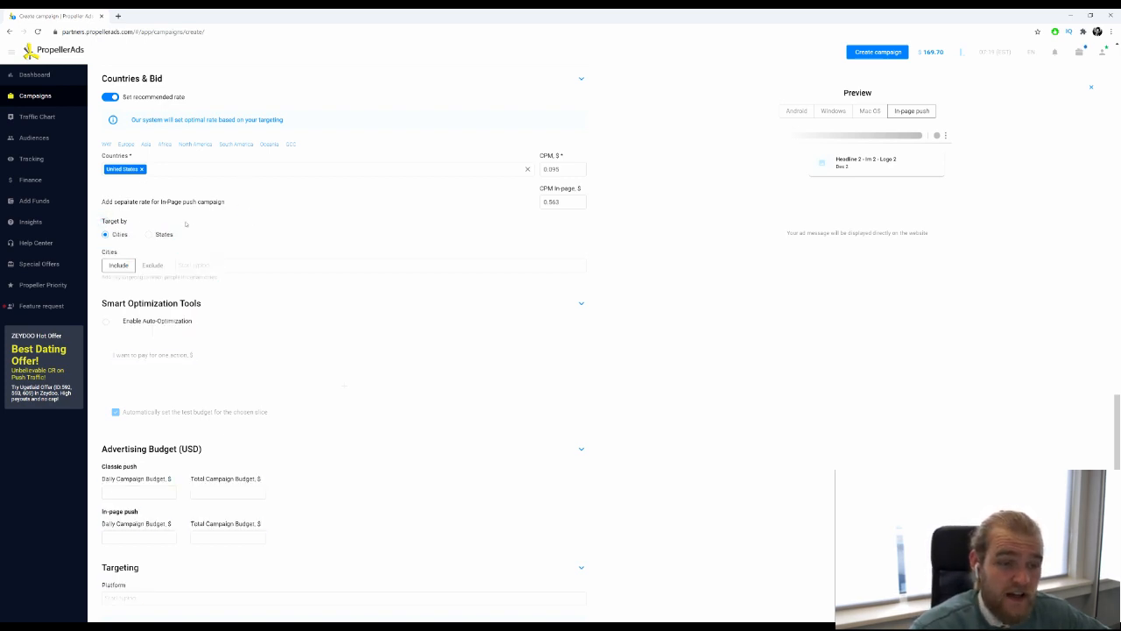
Step: Include New York (New York, United States) in the city targeting
click(272, 262)
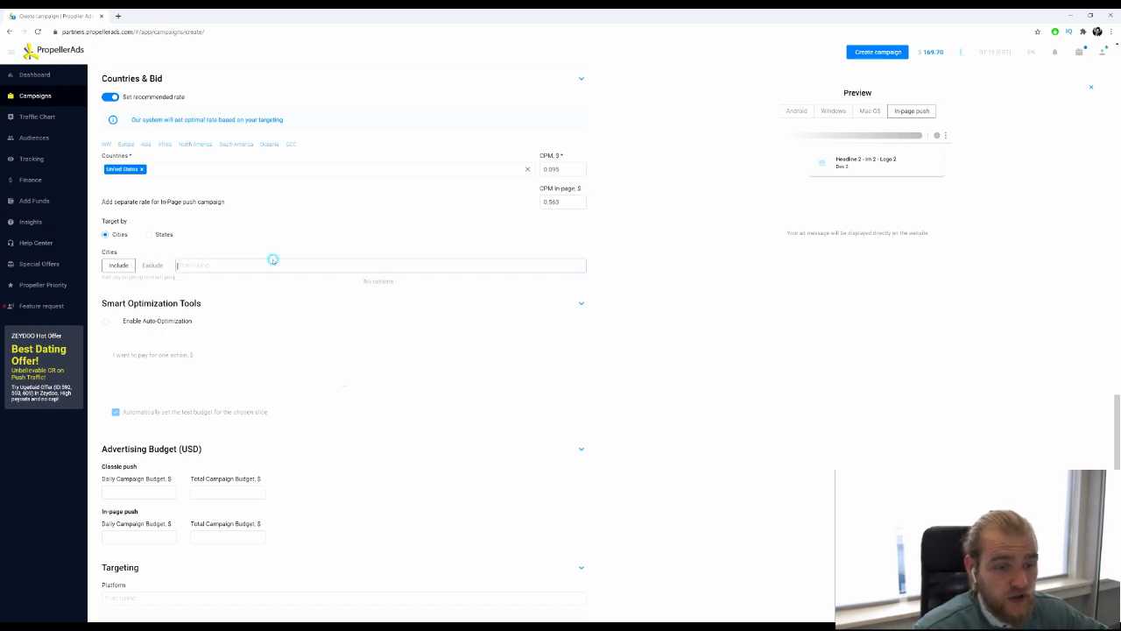
text(new)
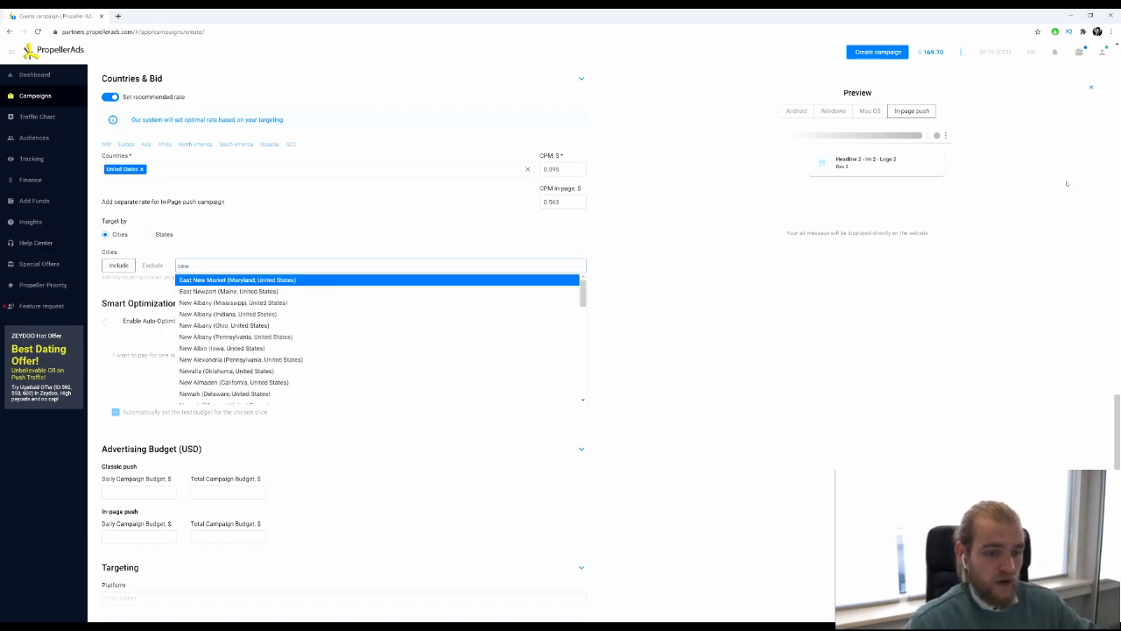
text( y)
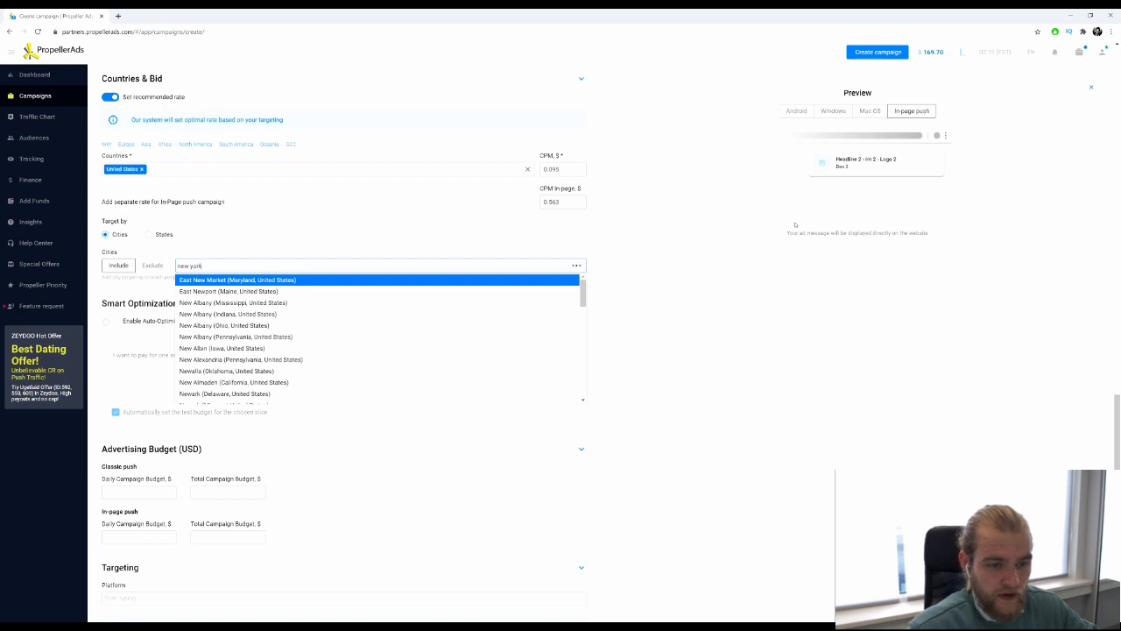
text(ork)
key(Return)
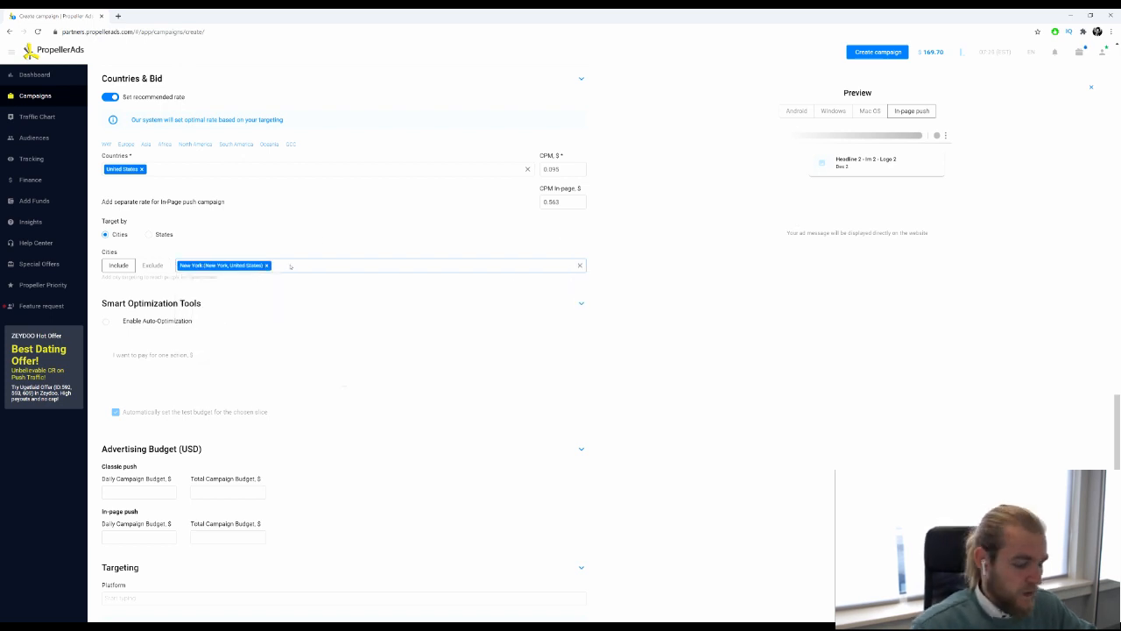
Step: Add Los Angeles and San Diego, both in California, to the included cities
text(los)
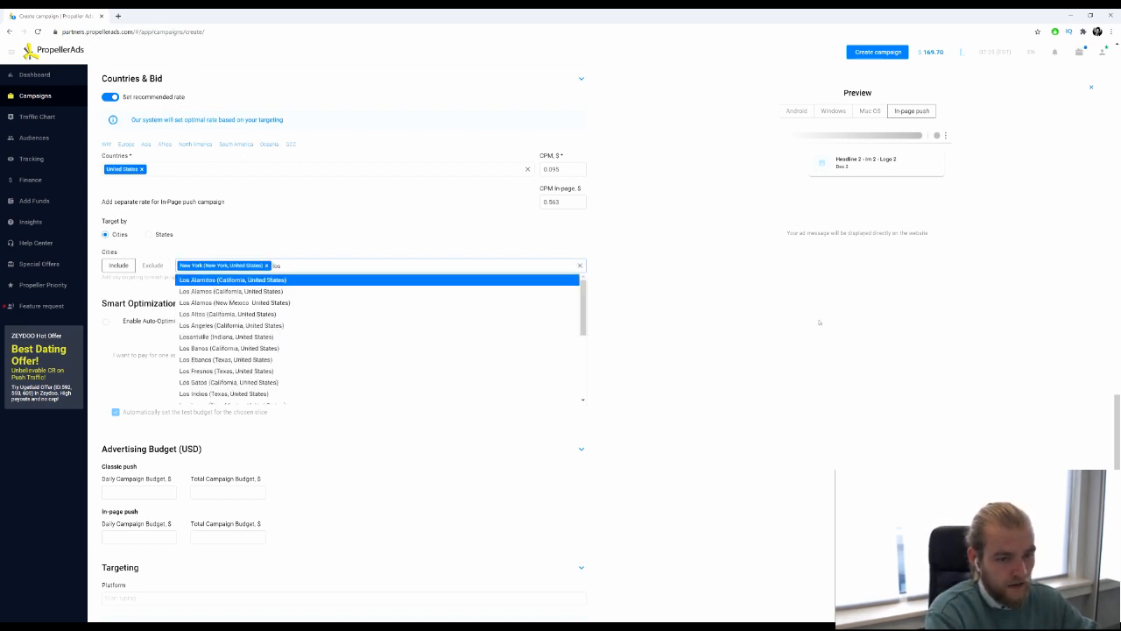
text( a)
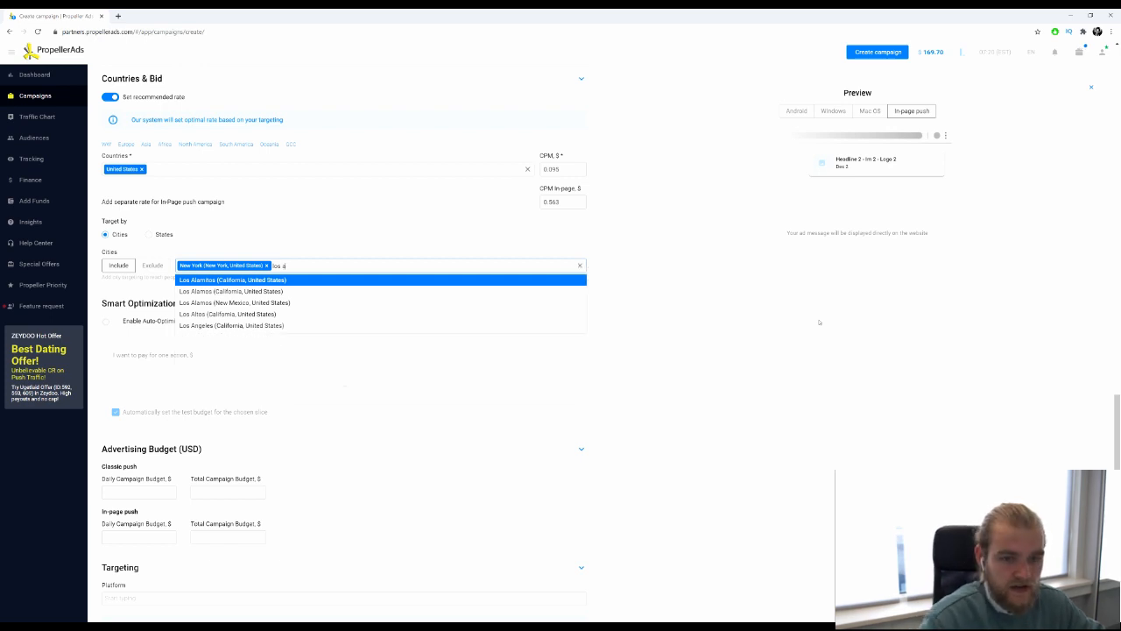
text(ngel)
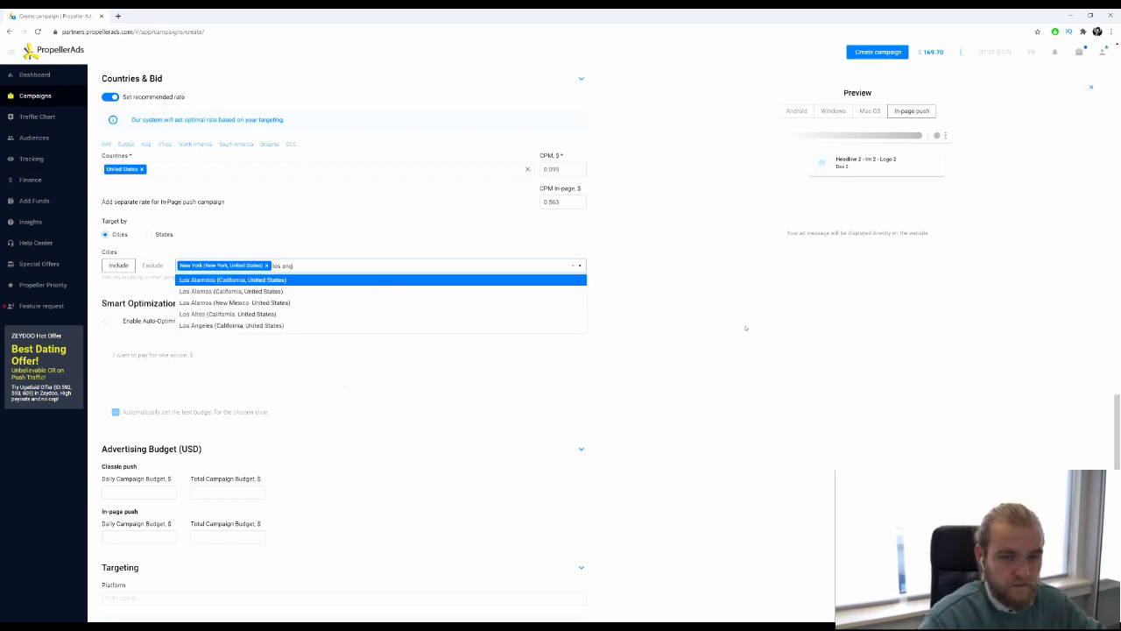
click(362, 280)
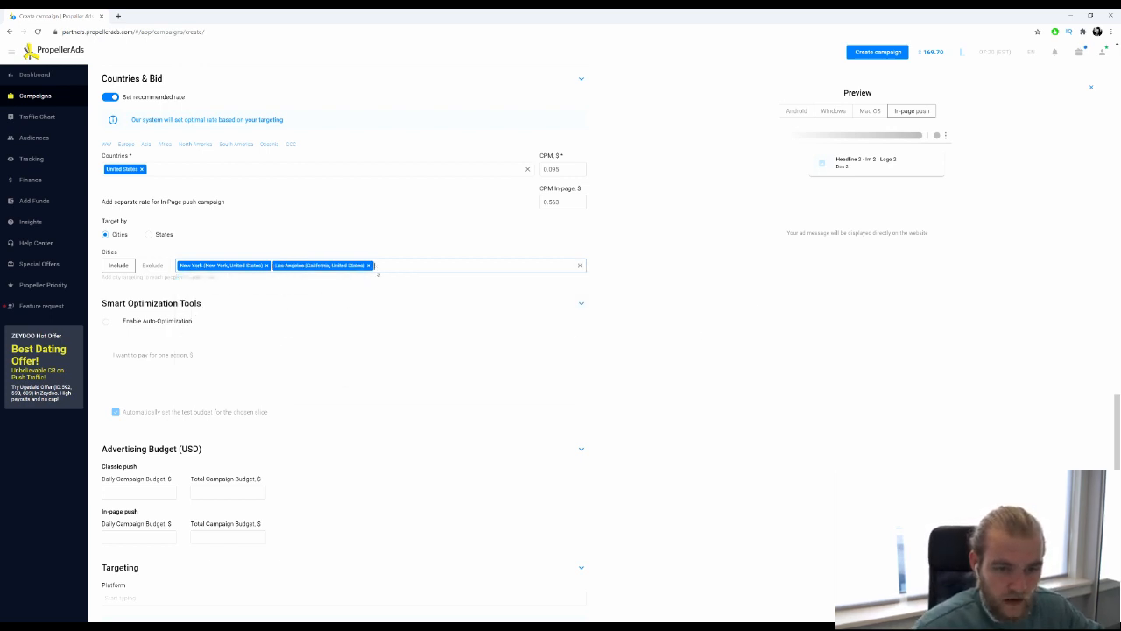
text(san)
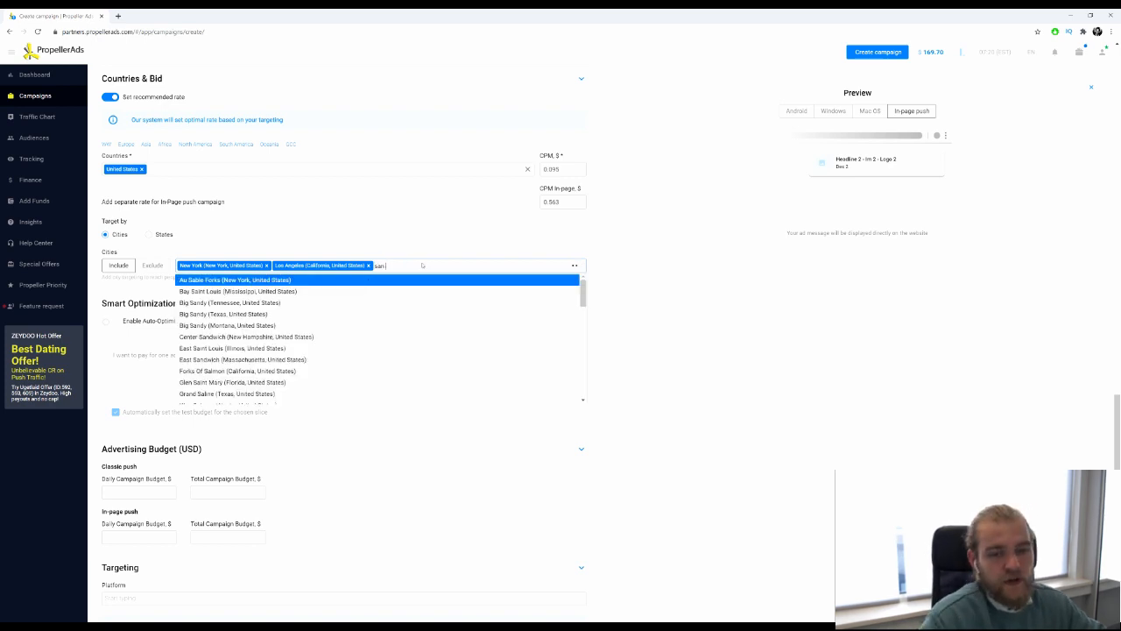
text( dieg)
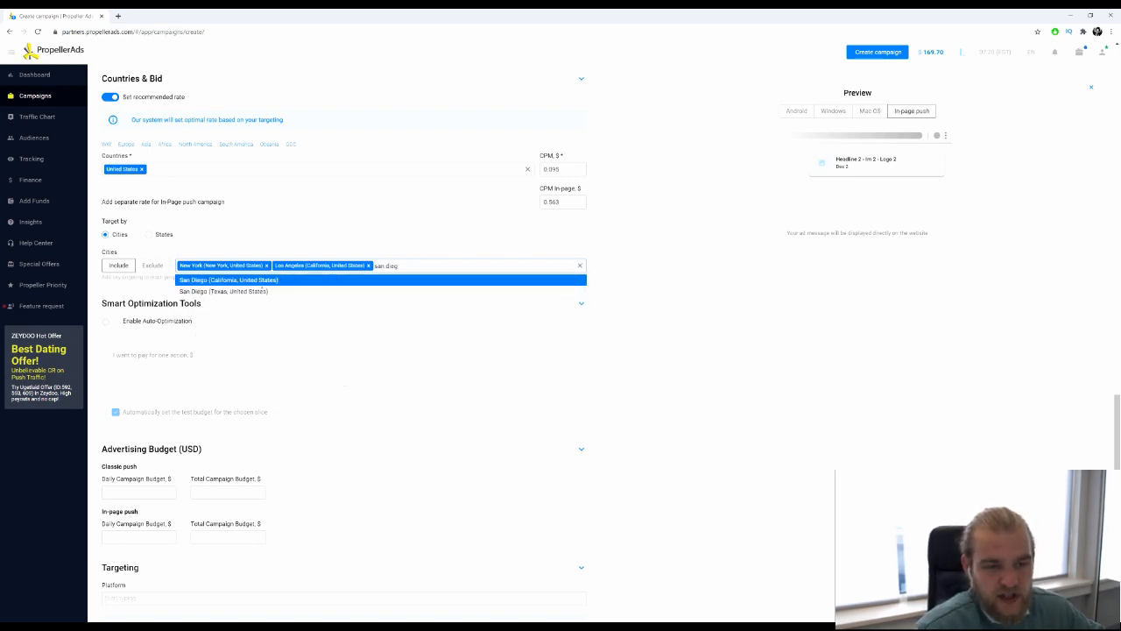
click(257, 280)
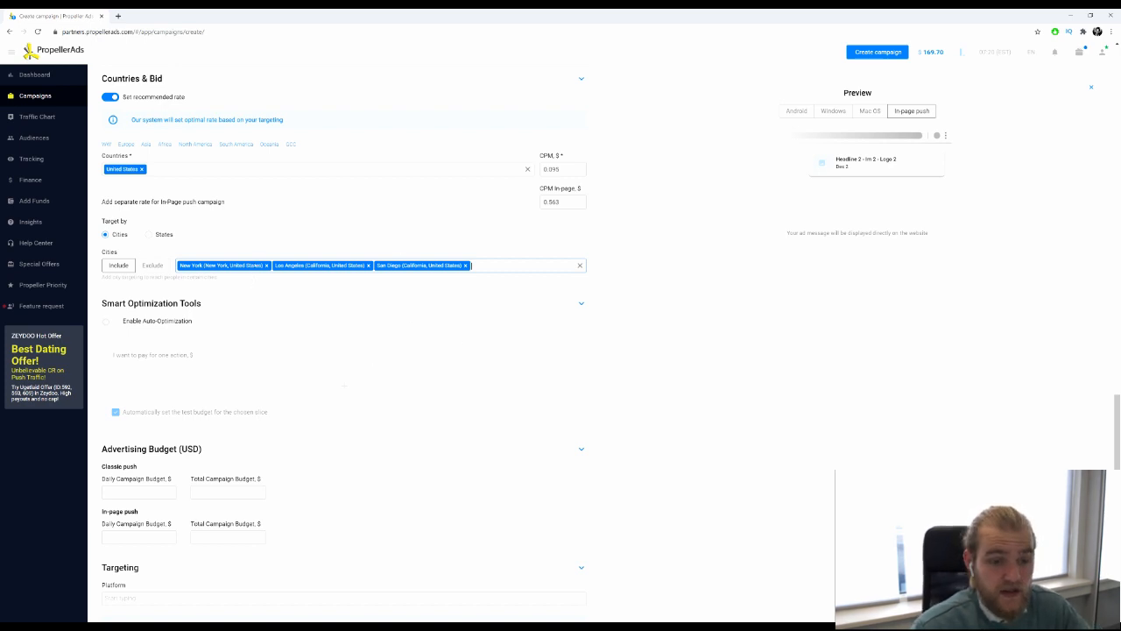
Step: Remove San Diego, Los Angeles and New York from the city targeting
key(BackSpace)
key(BackSpace)
key(BackSpace)
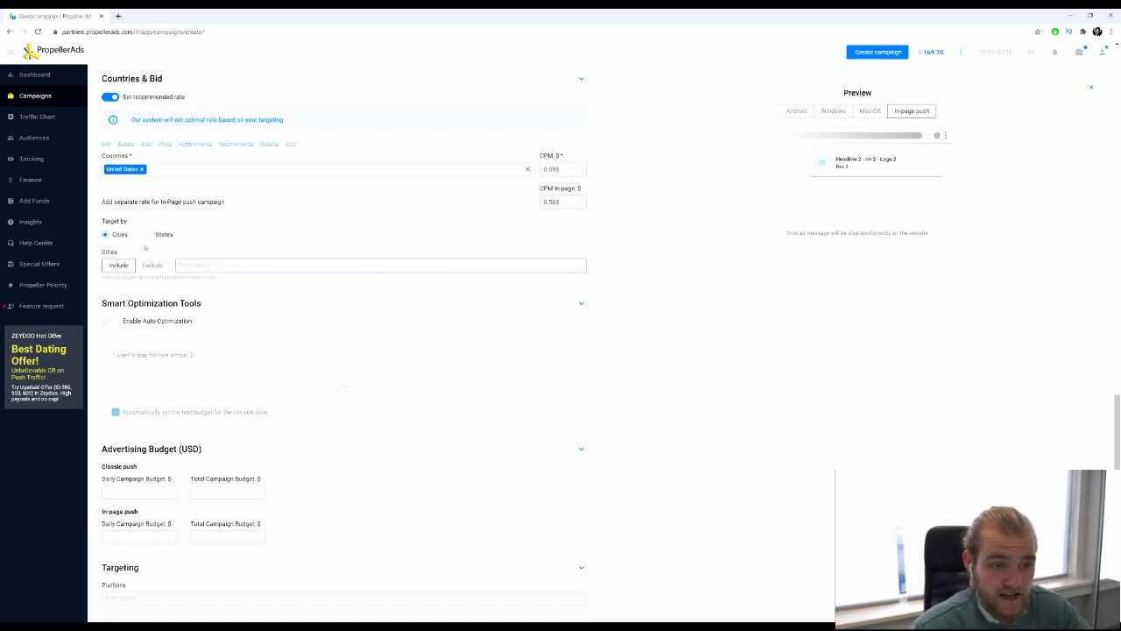
Step: Switch the location targeting from cities to states and include Alabama
click(150, 233)
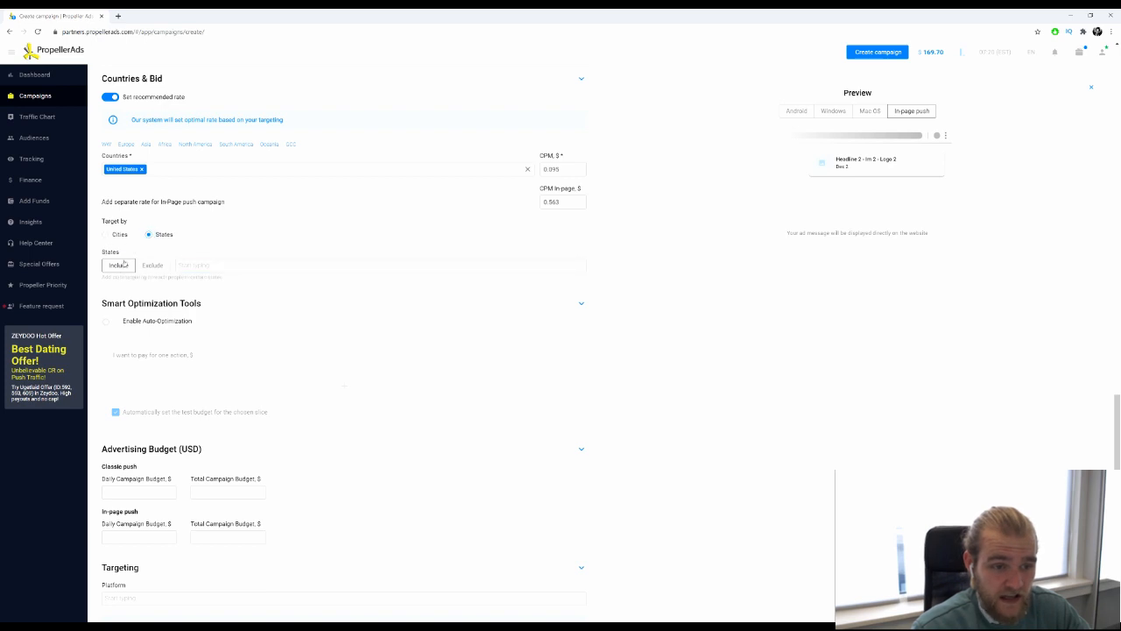
click(246, 264)
text(alaba)
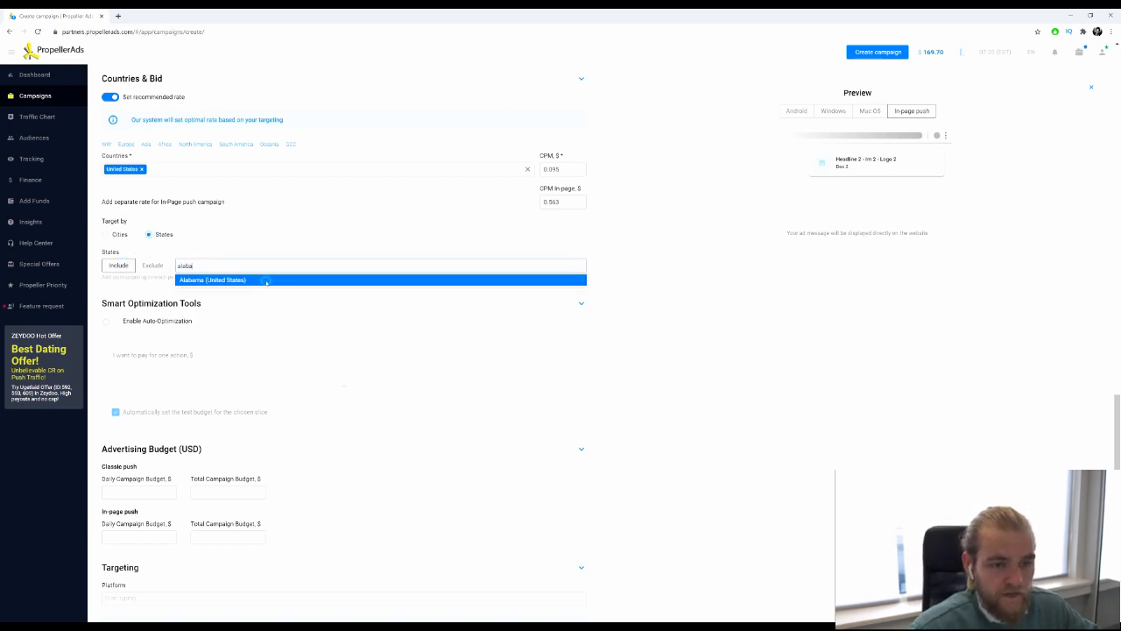
click(264, 279)
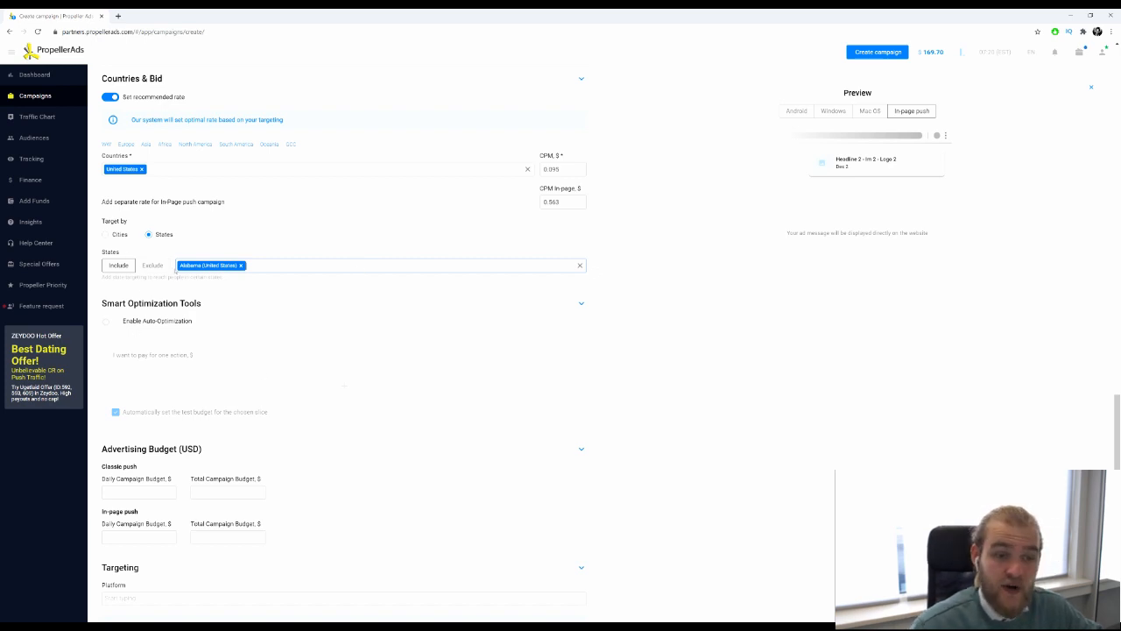
Step: Switch Alabama to an excluded state, remove it, and return the location targeting to included cities
click(155, 264)
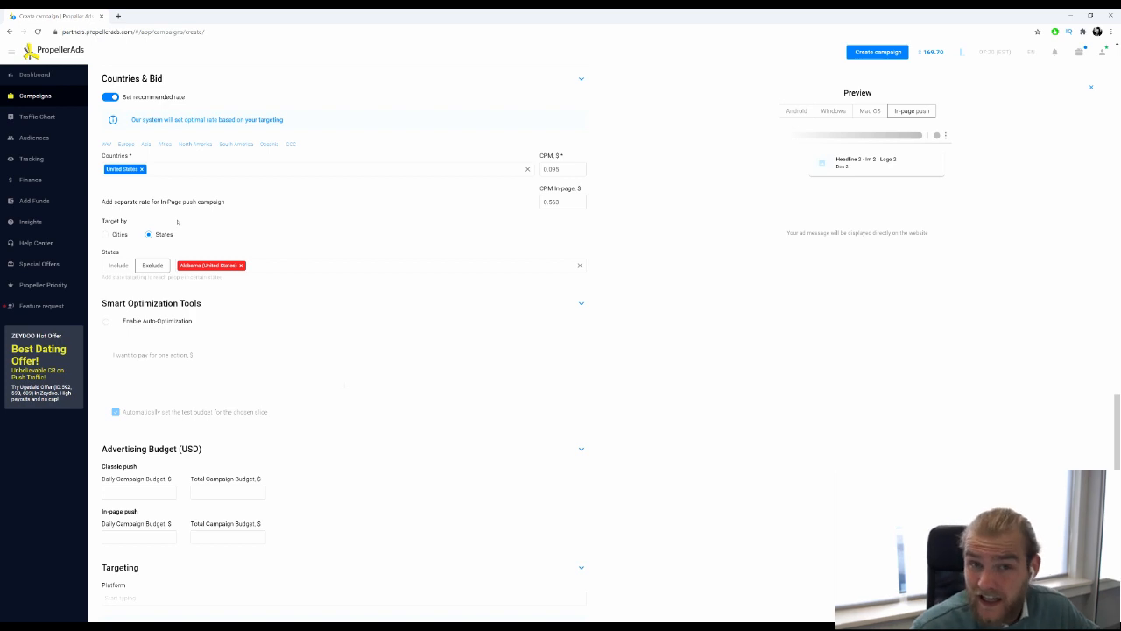
click(241, 264)
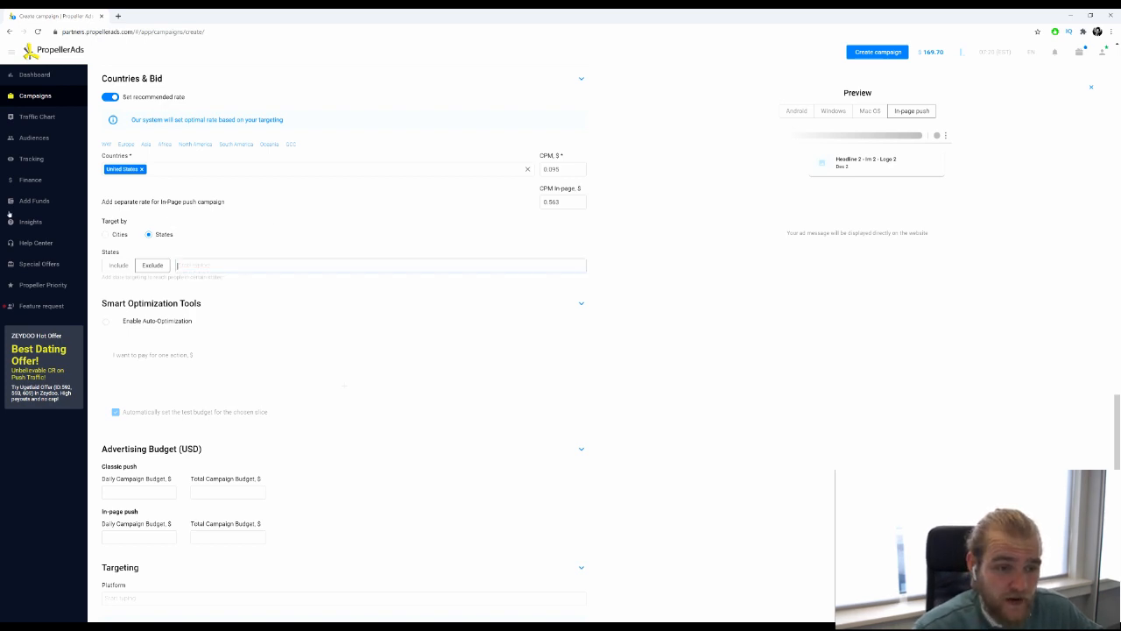
click(123, 266)
click(109, 234)
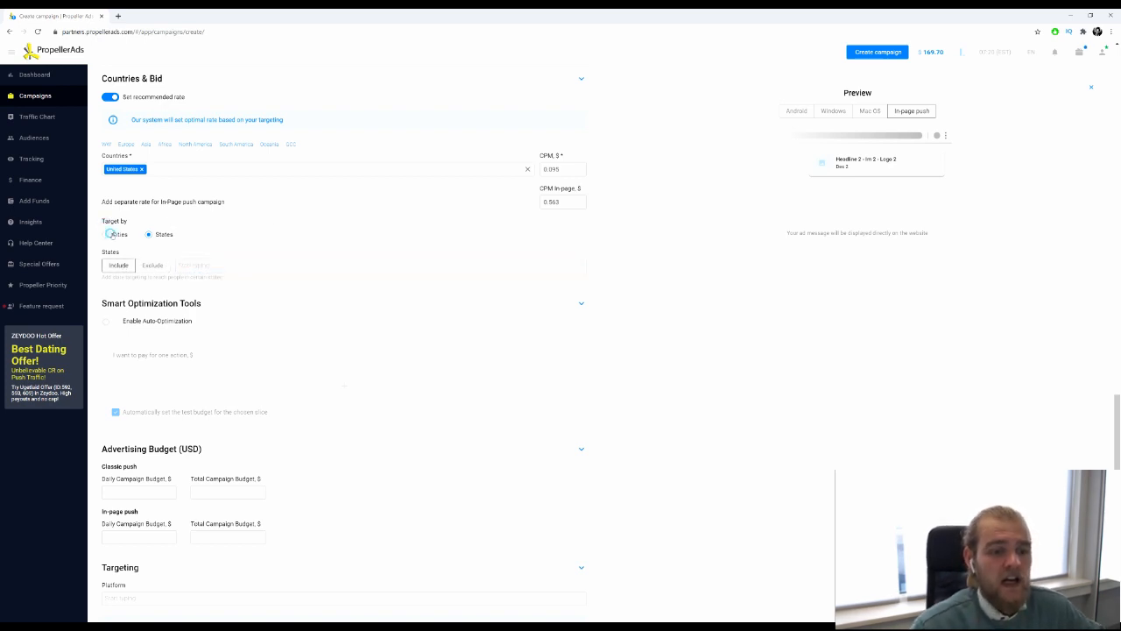
Step: Try enabling Auto-Optimization in the Smart Optimization Tools section and switch it back off
scroll(251, 440, down, 1)
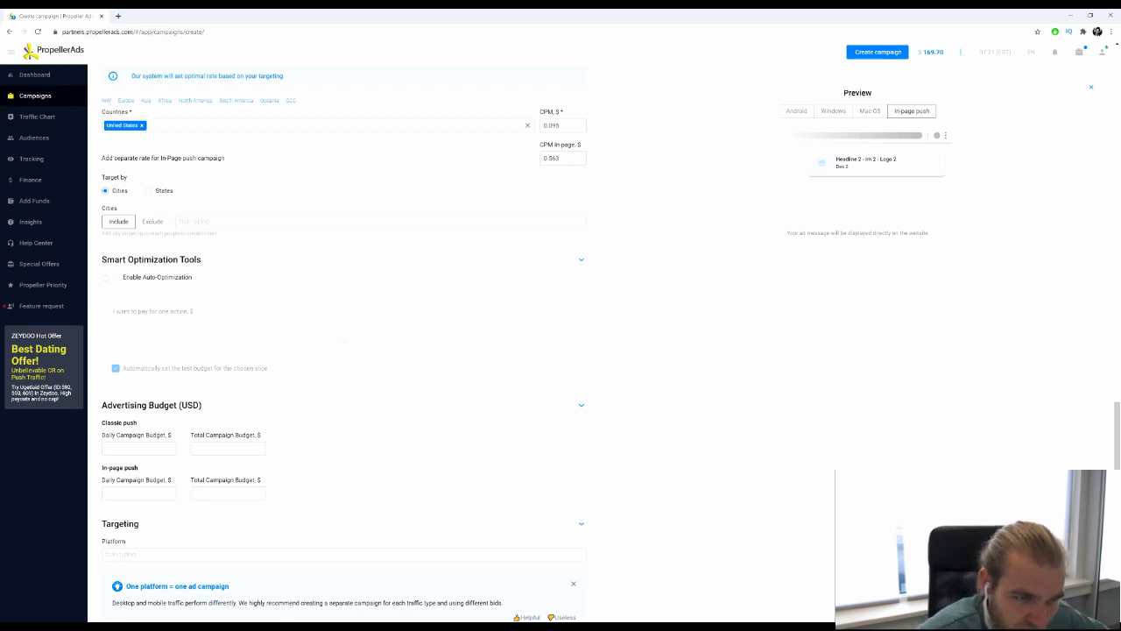
scroll(181, 437, down, 2)
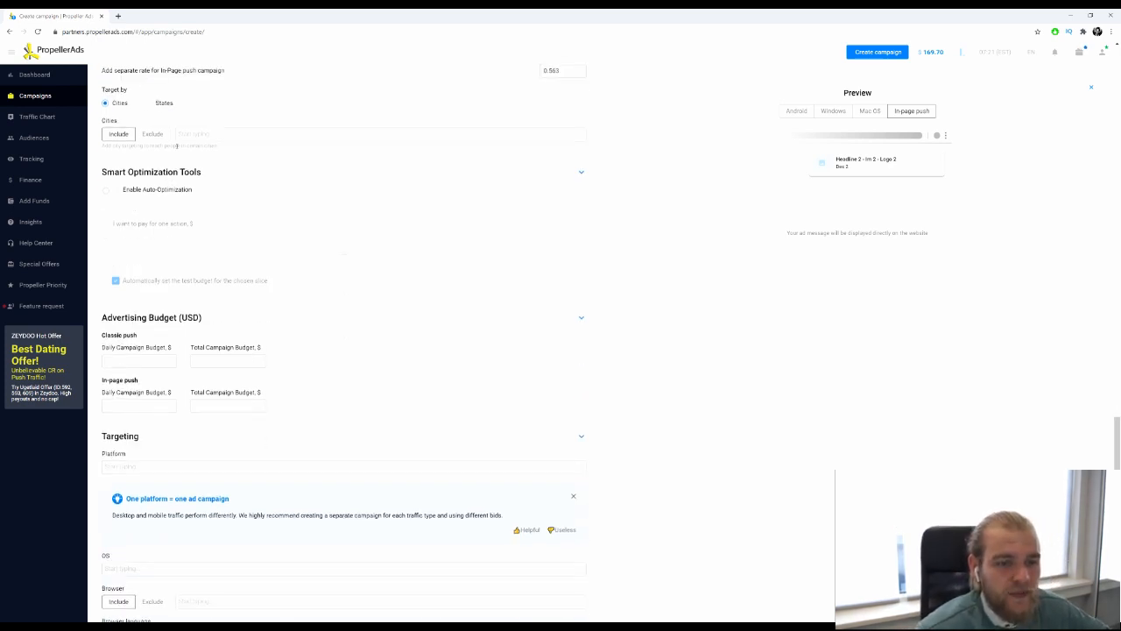
click(109, 190)
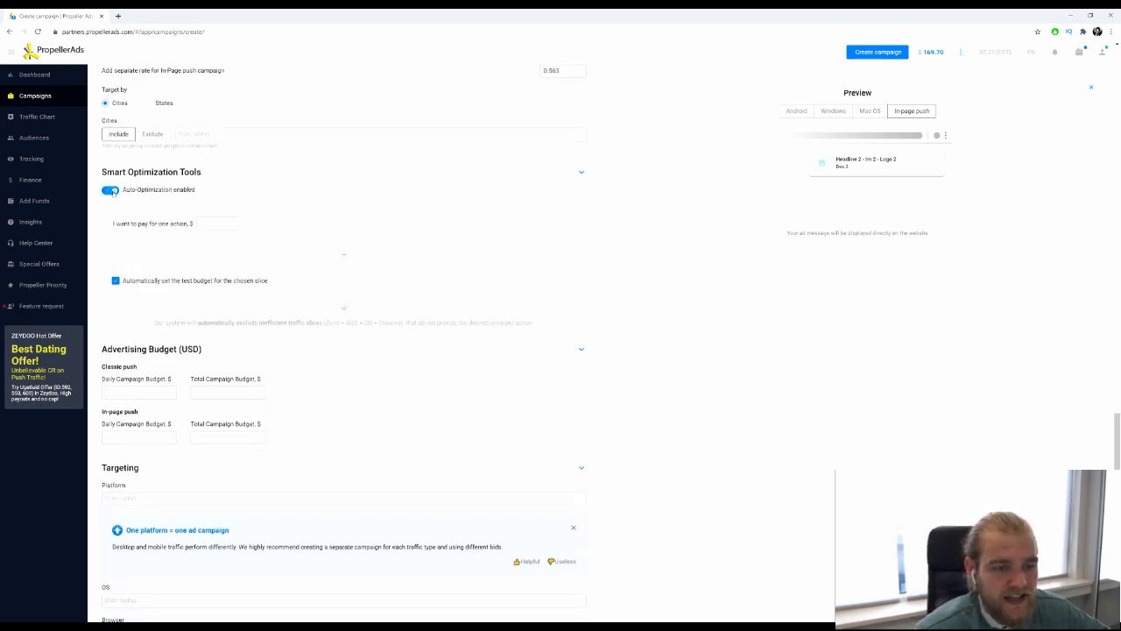
click(108, 190)
Step: Examine the daily and total campaign budget fields for both classic push and in-page push
scroll(223, 318, down, 5)
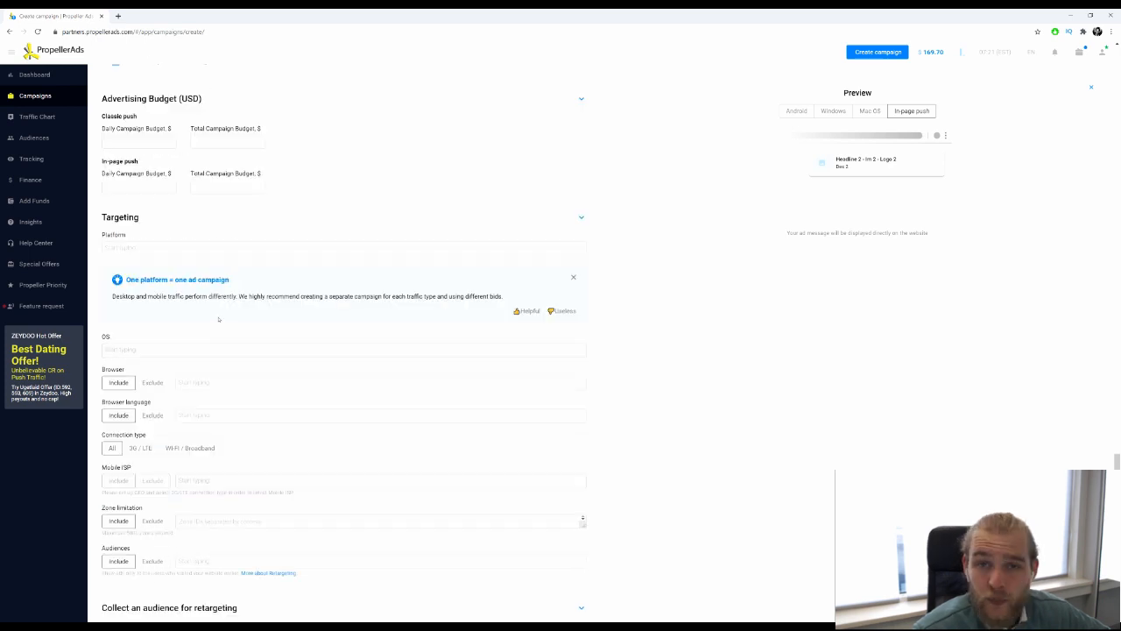
scroll(233, 289, up, 7)
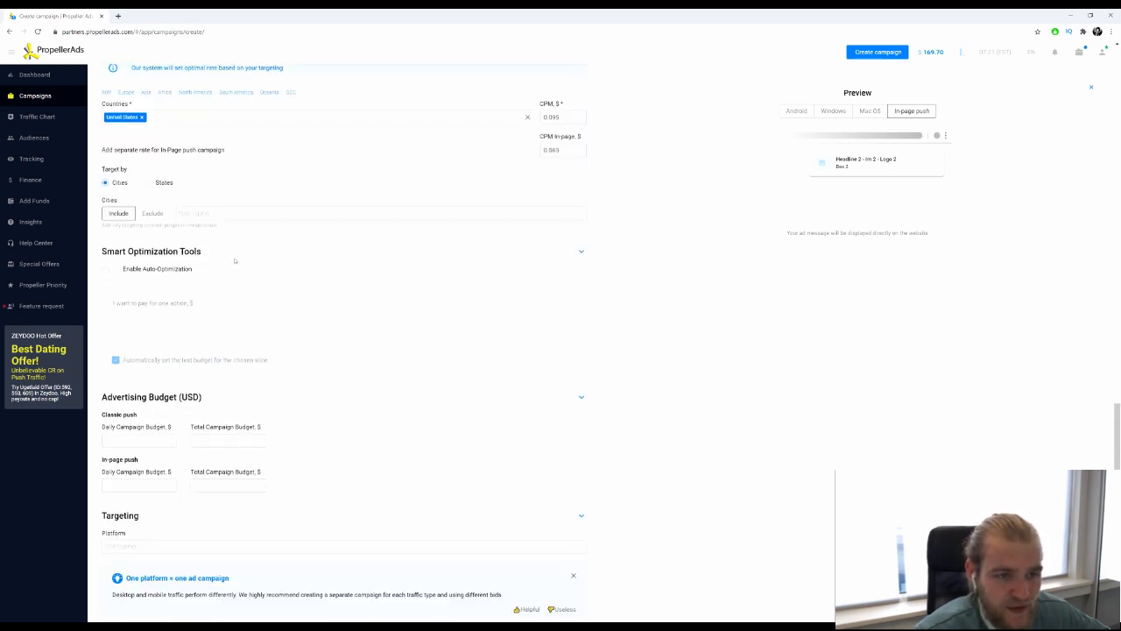
scroll(243, 279, down, 7)
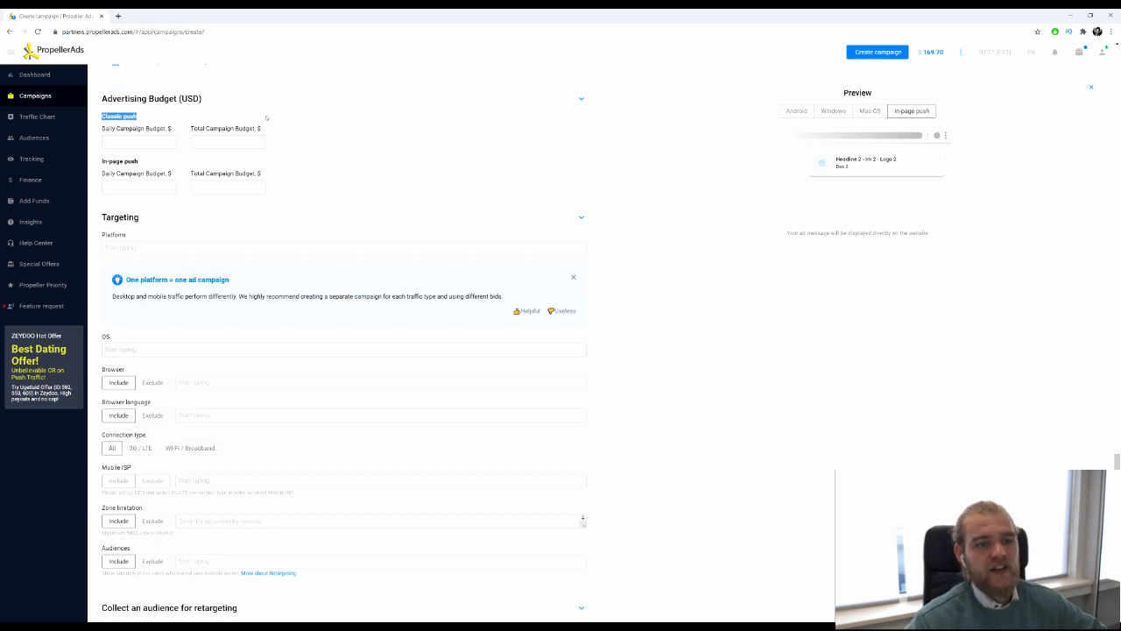
click(145, 141)
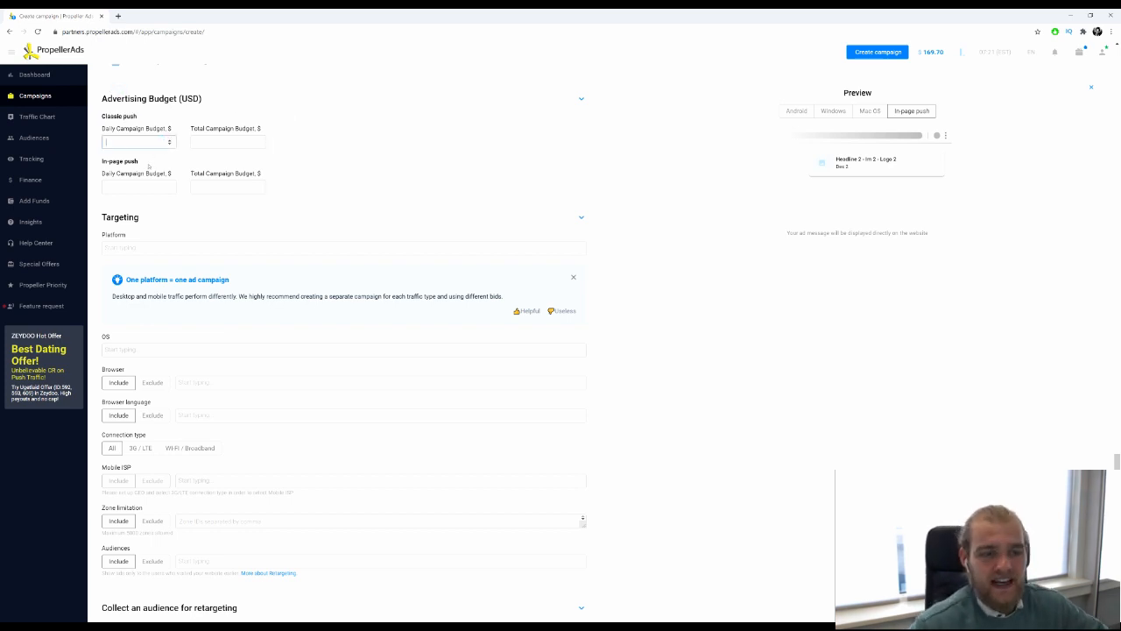
click(226, 140)
click(124, 188)
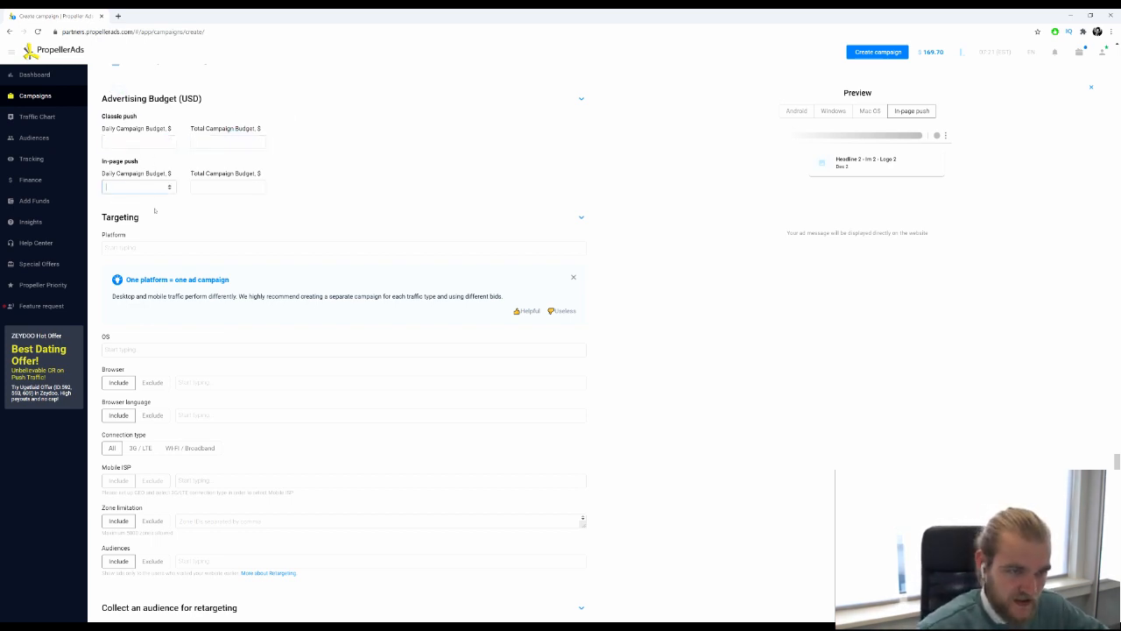
drag(123, 162, 281, 180)
click(307, 181)
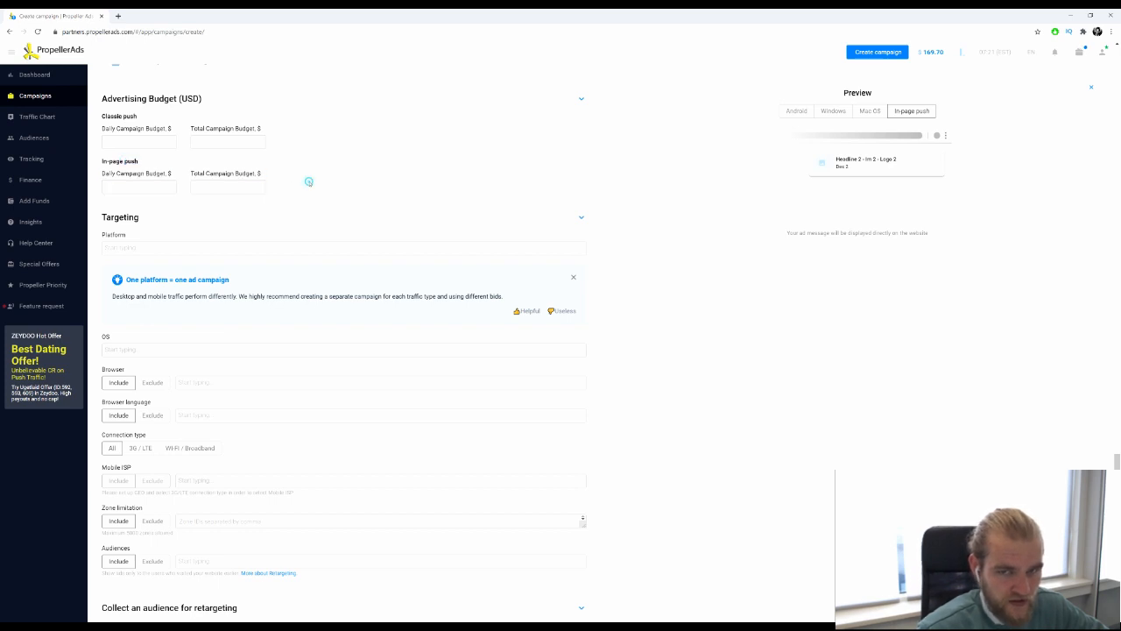
Step: Review the targeting settings, including platform choices, OS, browser, connection type, zones and audiences, along with the retargeting collection options
scroll(351, 262, down, 3)
scroll(219, 228, up, 3)
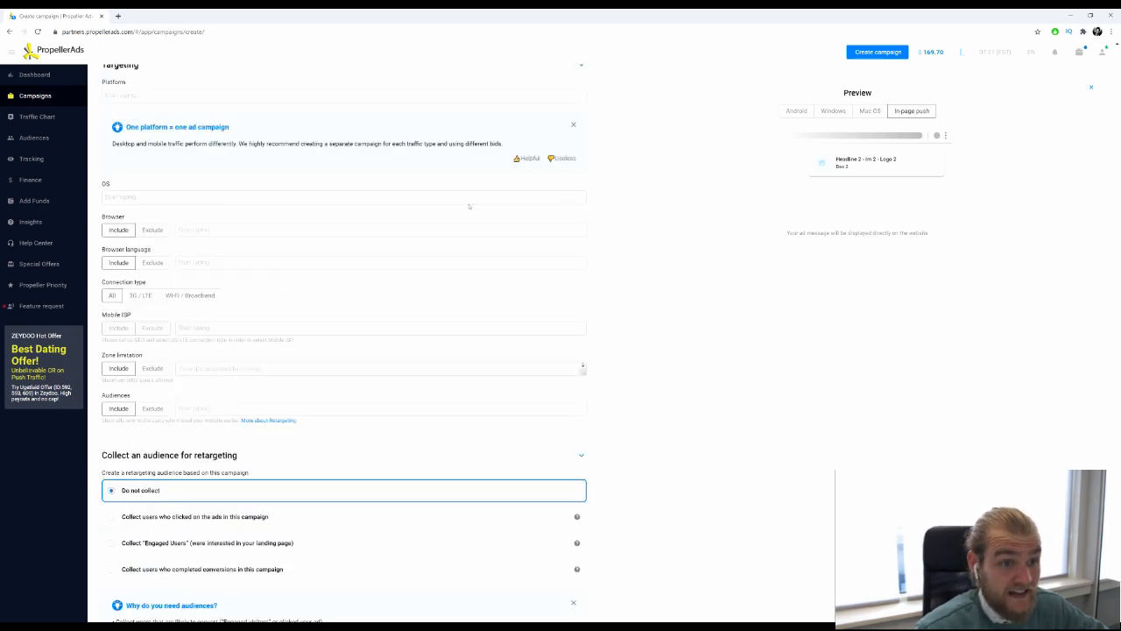
click(263, 205)
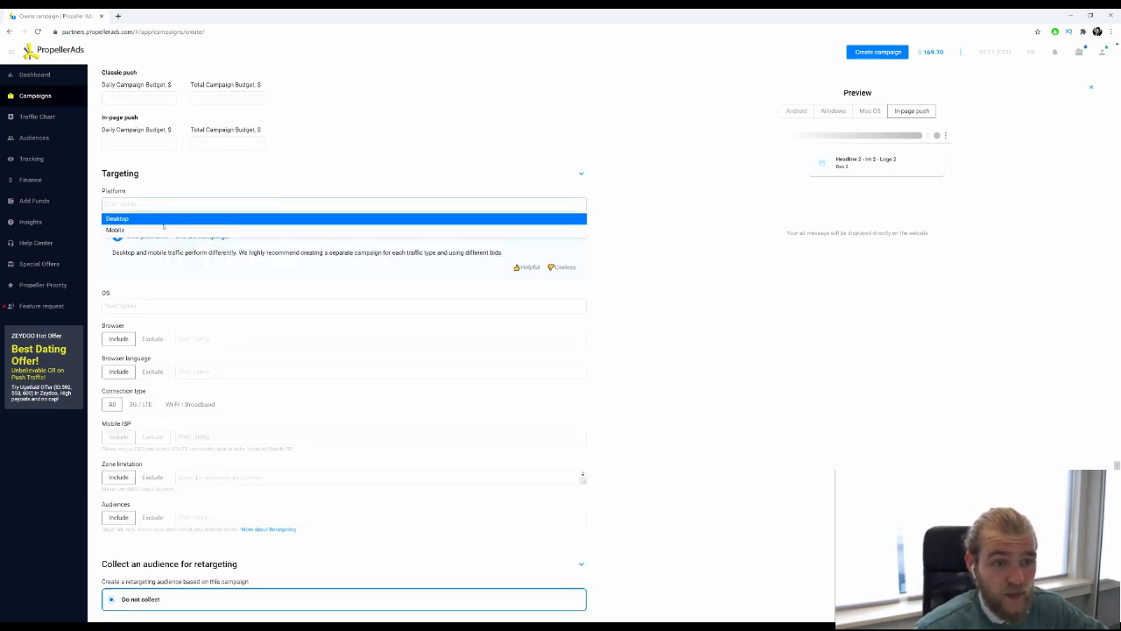
click(187, 275)
scroll(187, 210, down, 2)
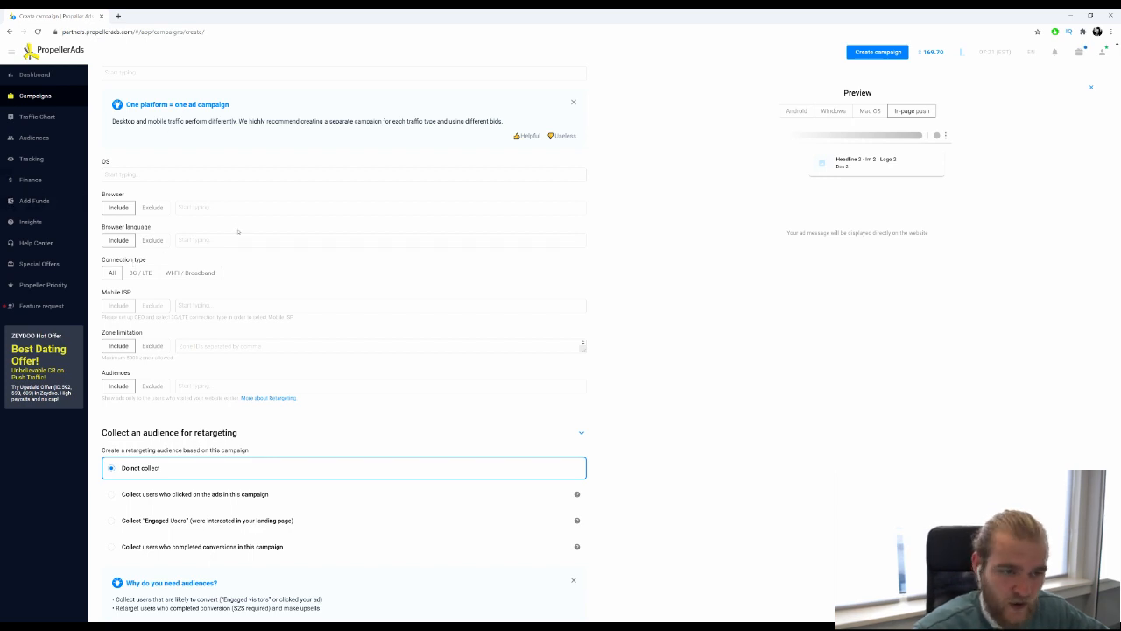
scroll(143, 295, down, 3)
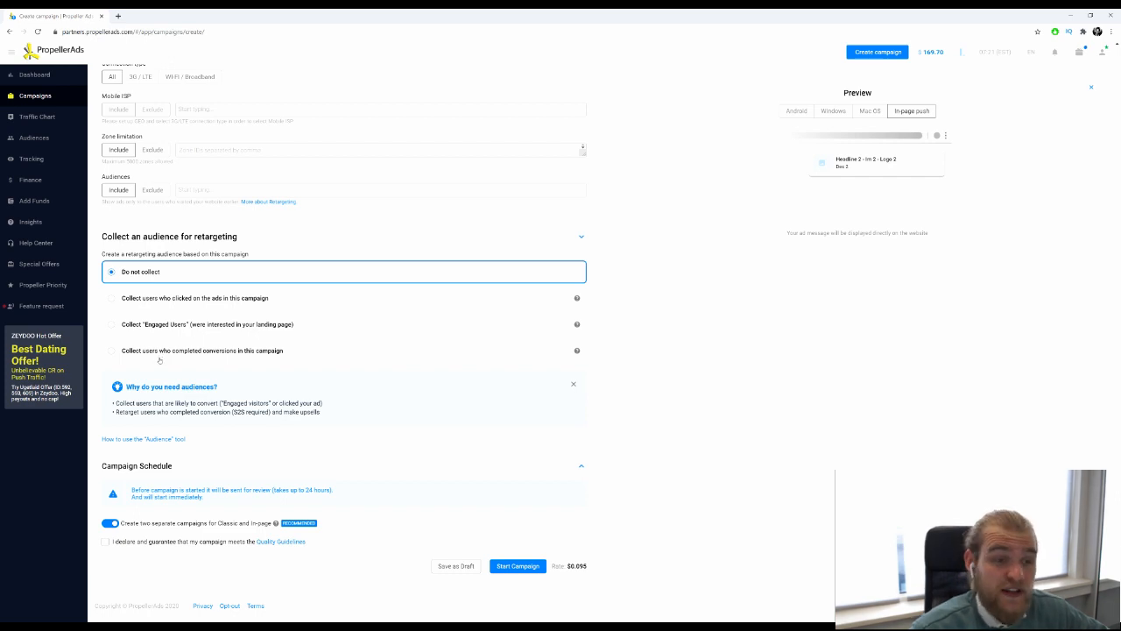
scroll(263, 269, up, 3)
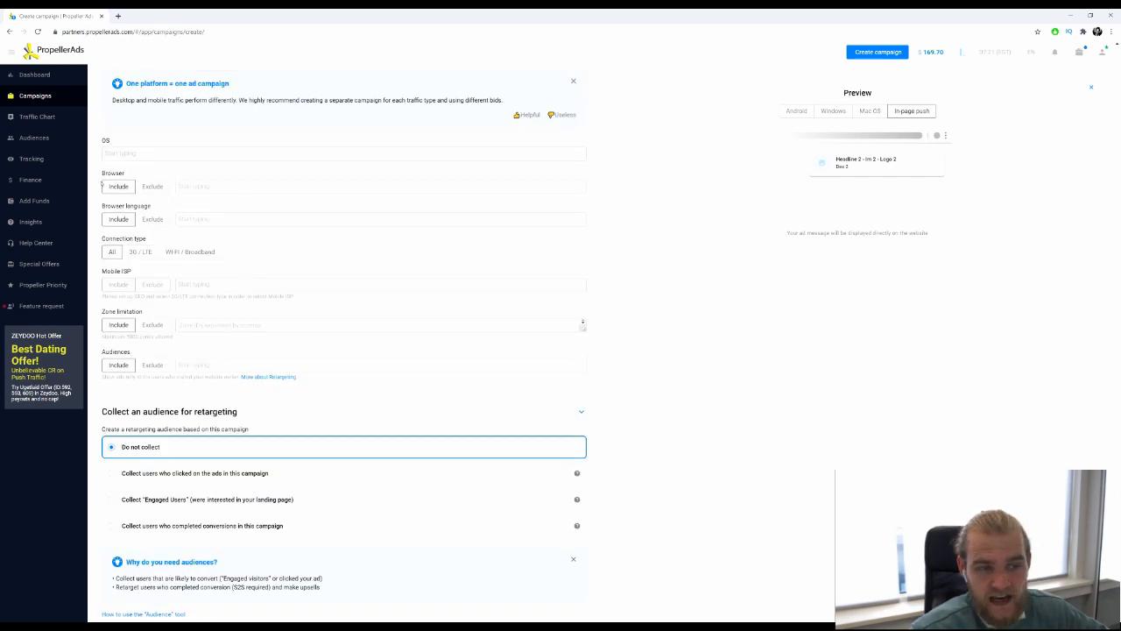
drag(158, 142, 418, 371)
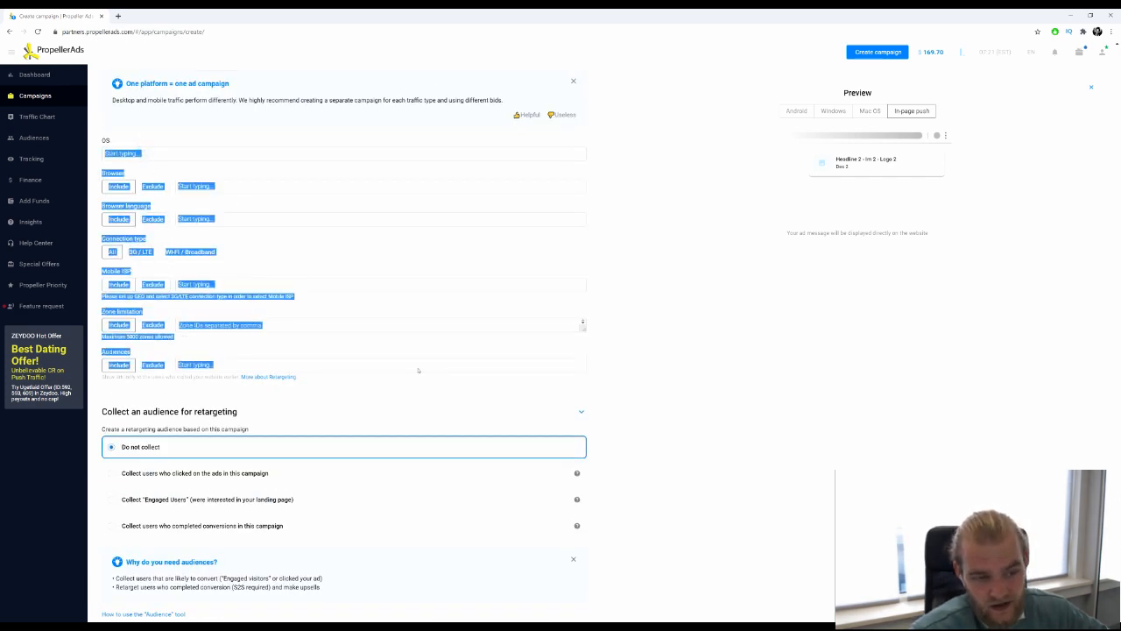
click(352, 399)
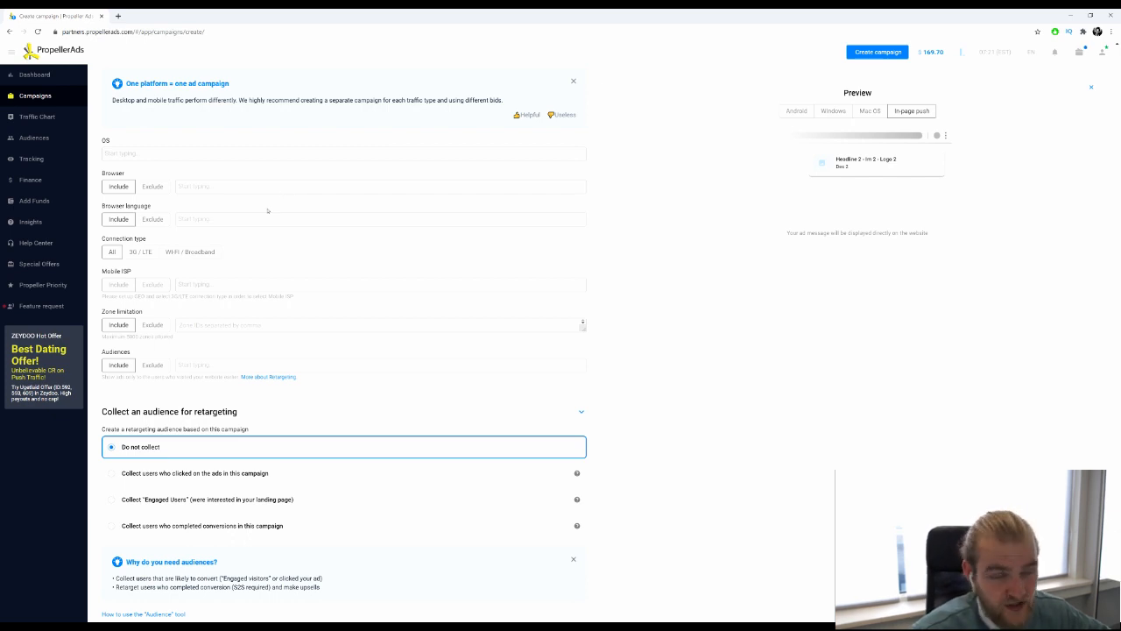
scroll(268, 210, down, 3)
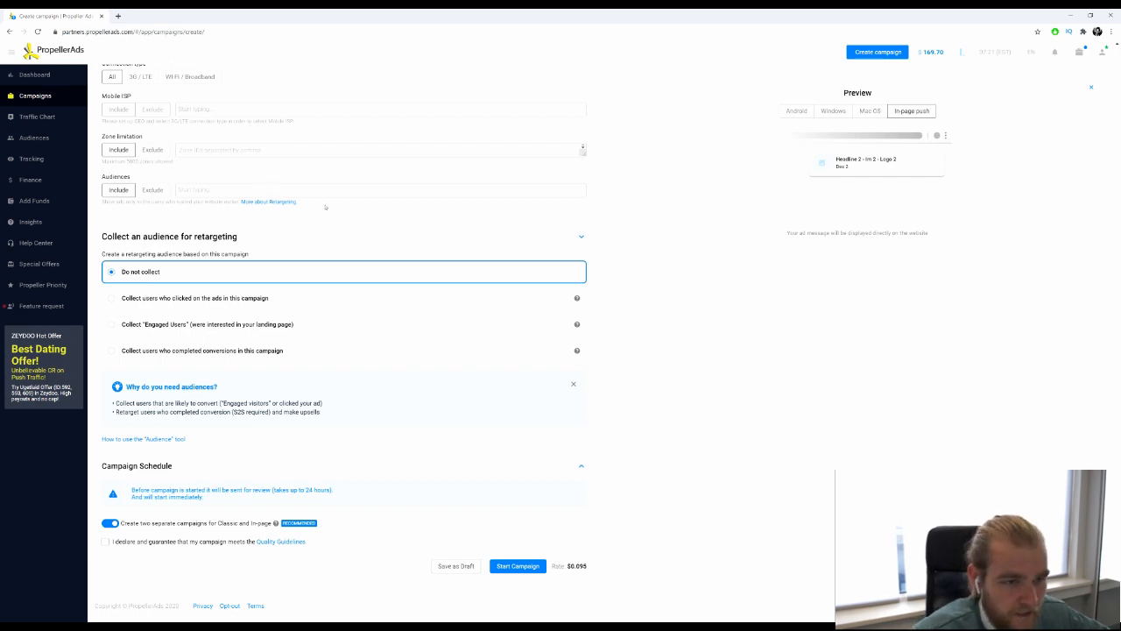